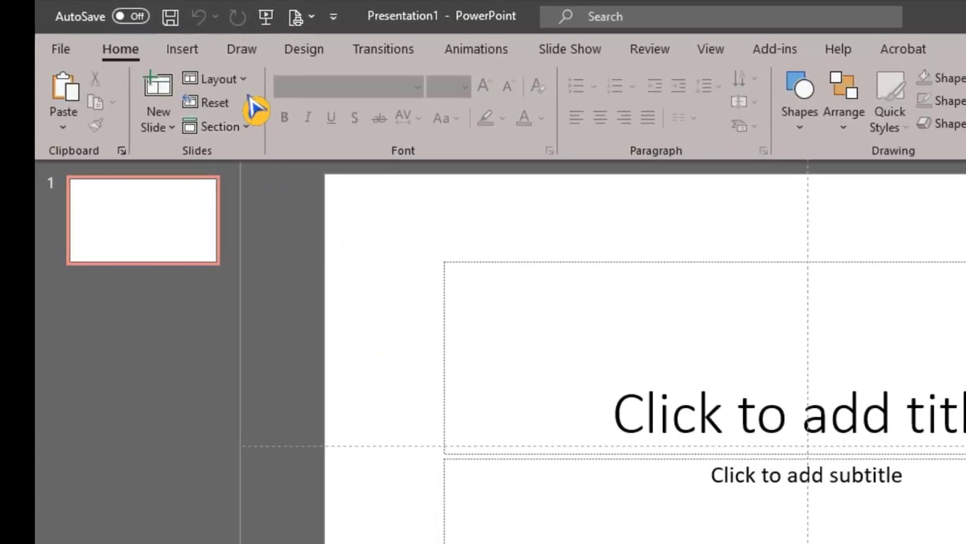
Switch the slide to the Blank layout and draw a large rectangle on it.
left_click(243, 80)
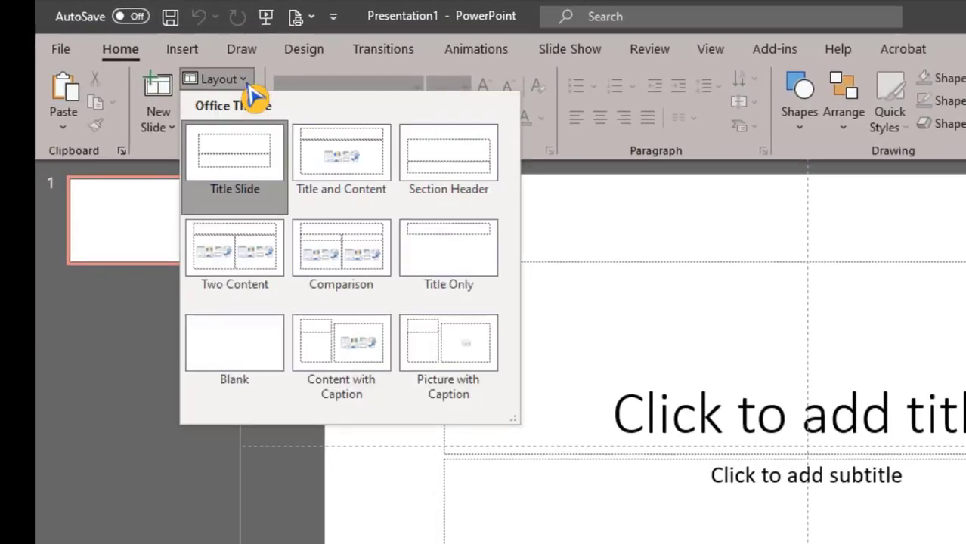
left_click(231, 367)
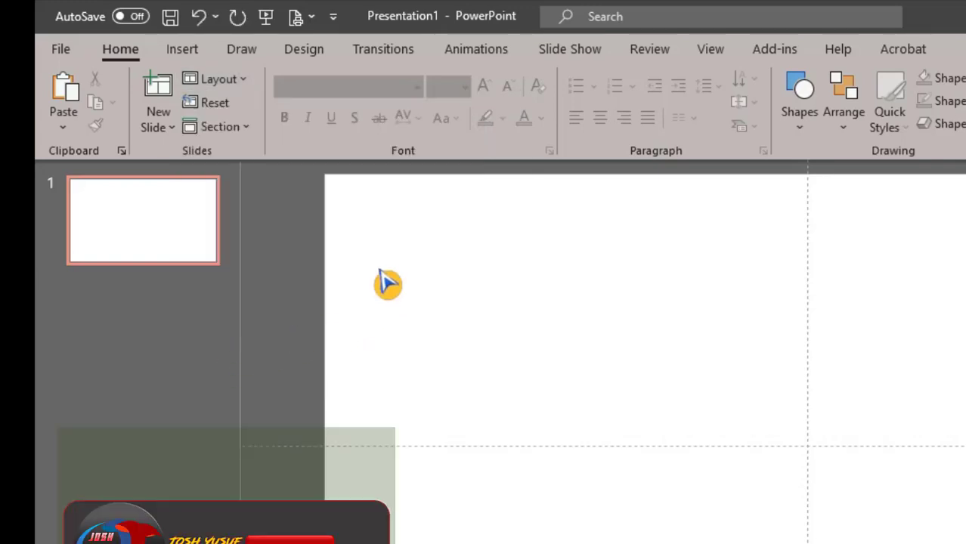
left_click(200, 56)
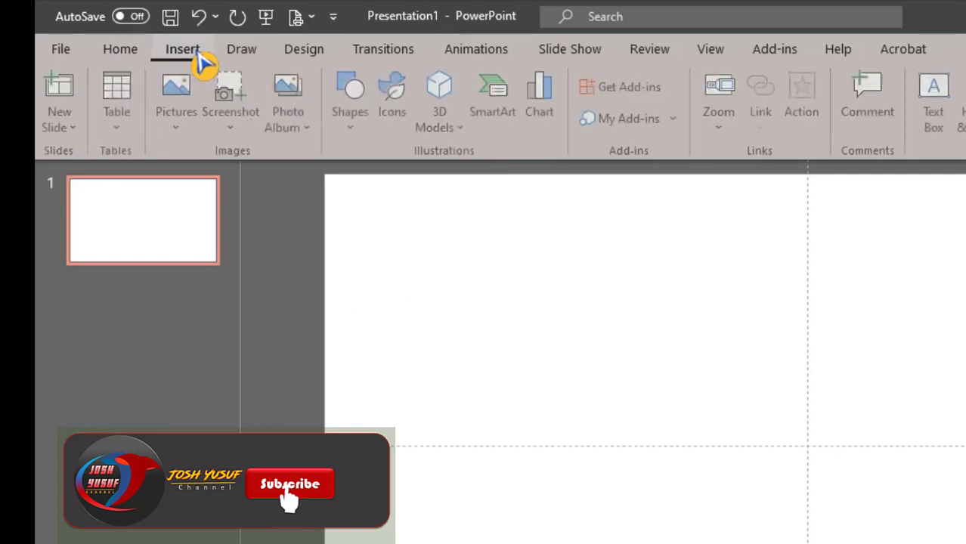
left_click(373, 138)
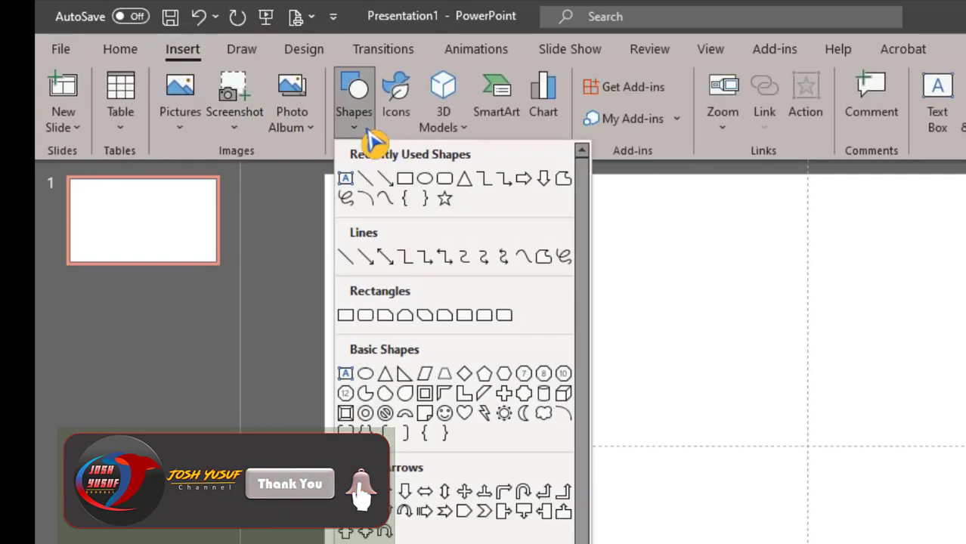
left_click(408, 184)
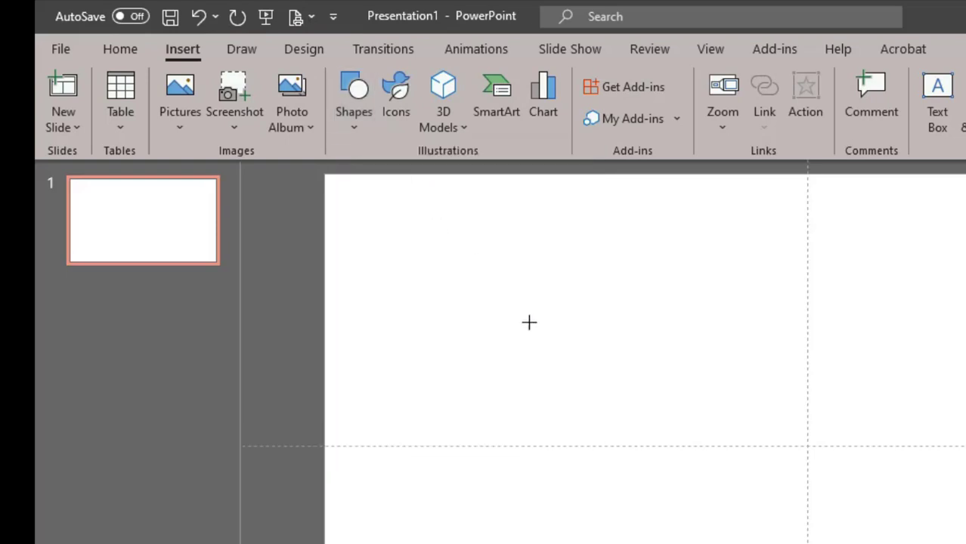
left_click_drag(502, 262, 825, 463)
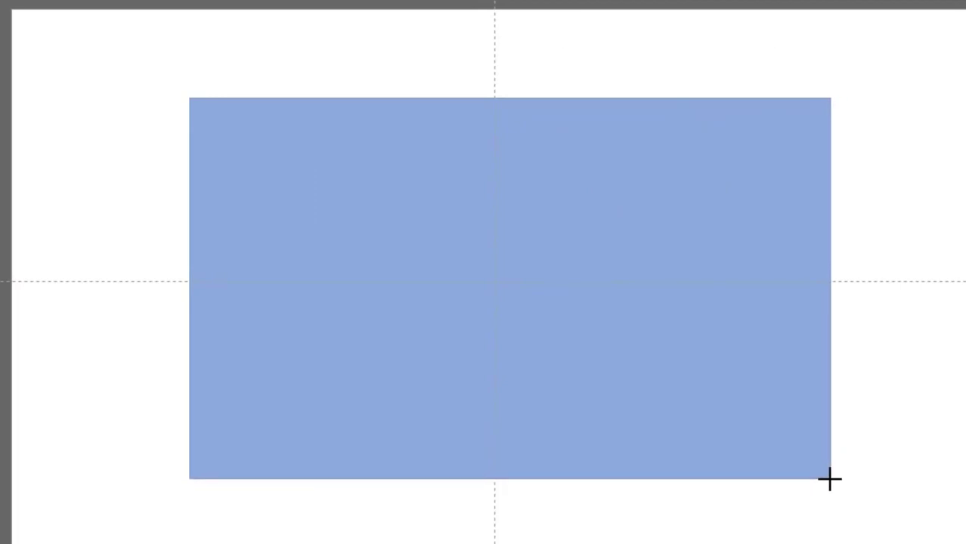
Resize the rectangle to about 15.47 by 23.13 and centre it on the slide.
left_click_drag(825, 463, 831, 495)
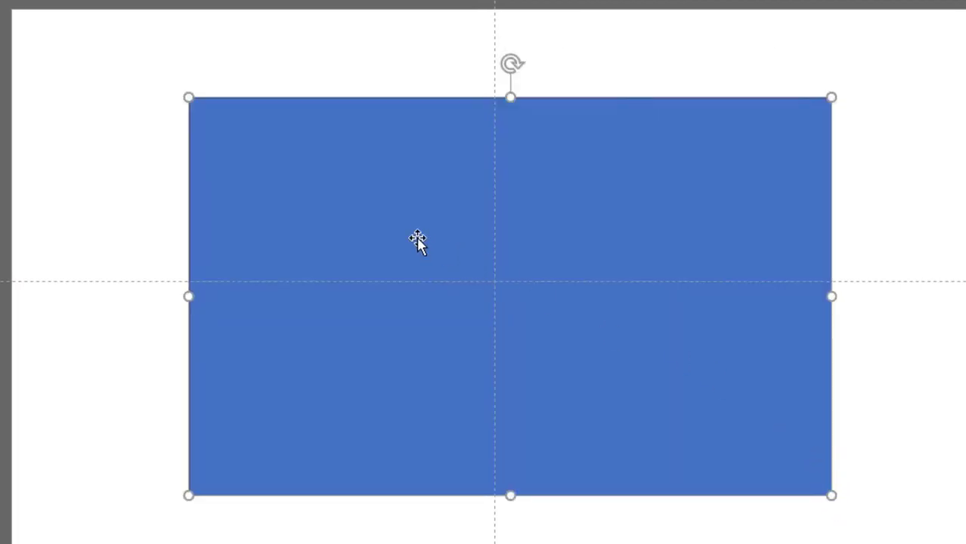
left_click_drag(418, 240, 400, 219)
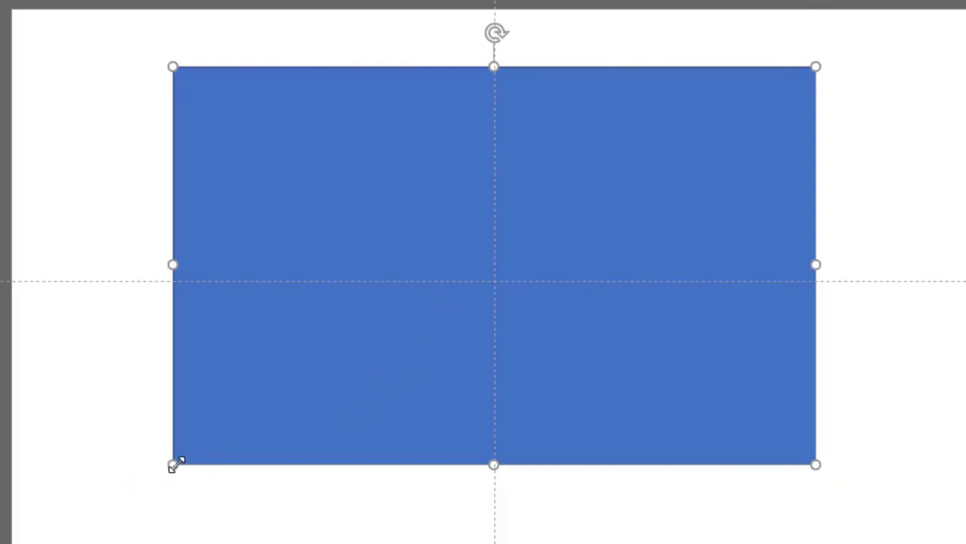
left_click_drag(173, 464, 156, 506)
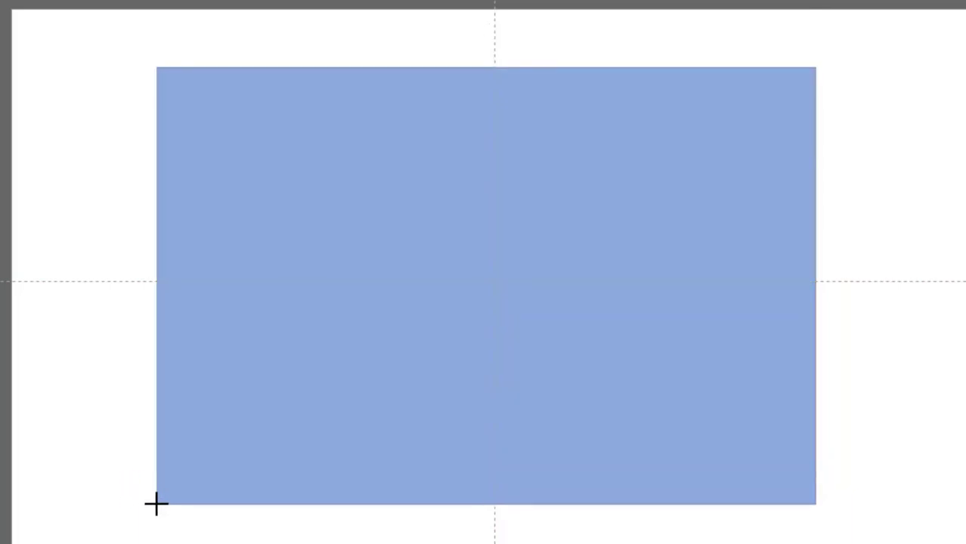
key("Right")
key("Right")
key("Right")
key("Right")
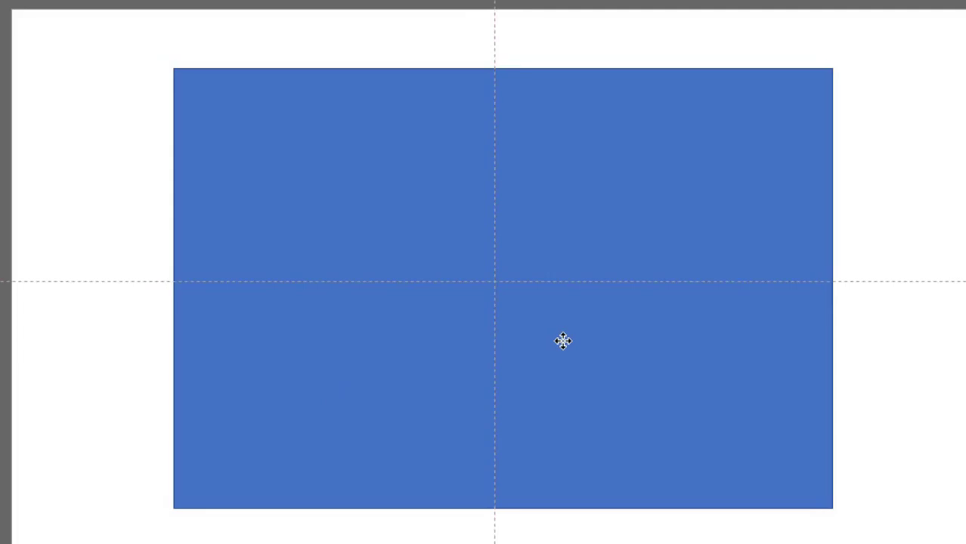
key("Right")
key("Right")
left_click_drag(570, 334, 570, 334)
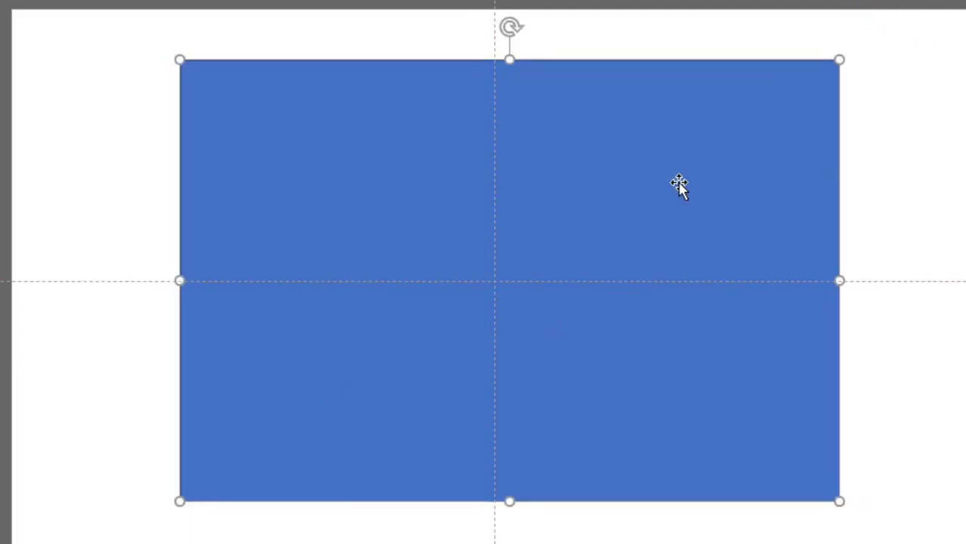
left_click_drag(679, 186, 662, 186)
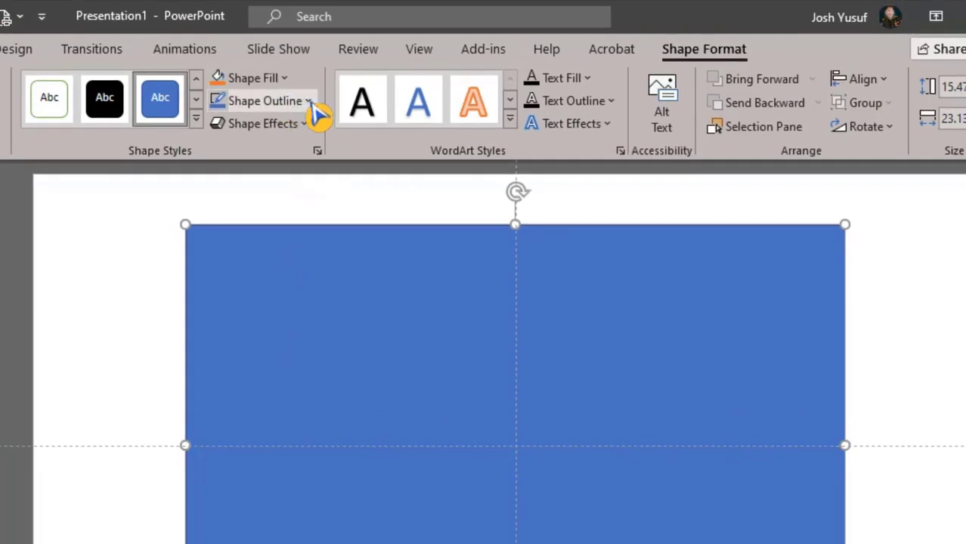
Remove the rectangle's outline and fill it solid Black, Text 1.
left_click(309, 102)
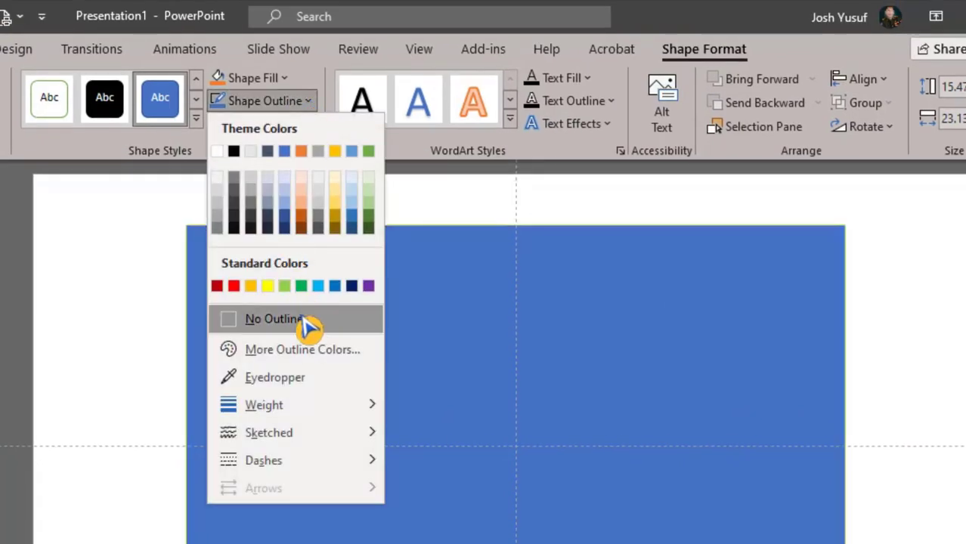
left_click(308, 325)
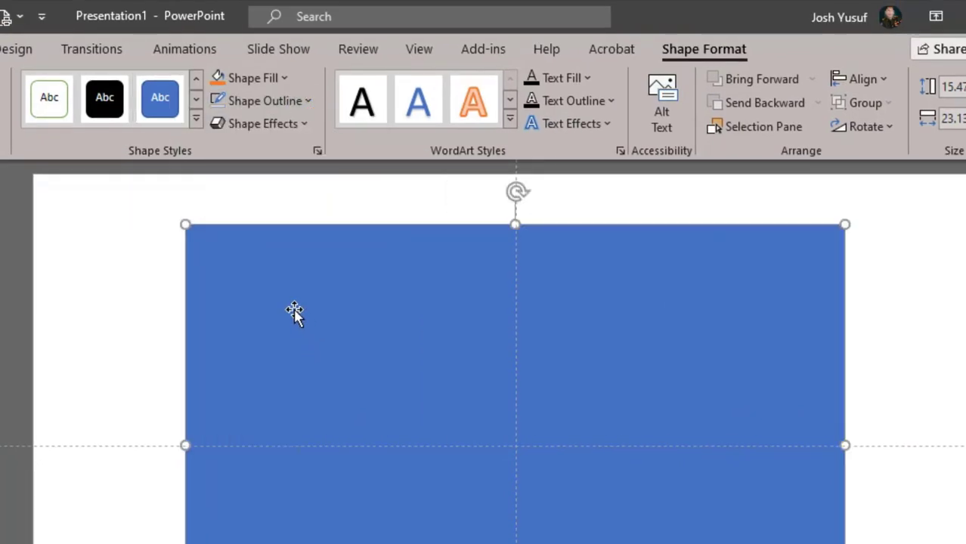
left_click(296, 98)
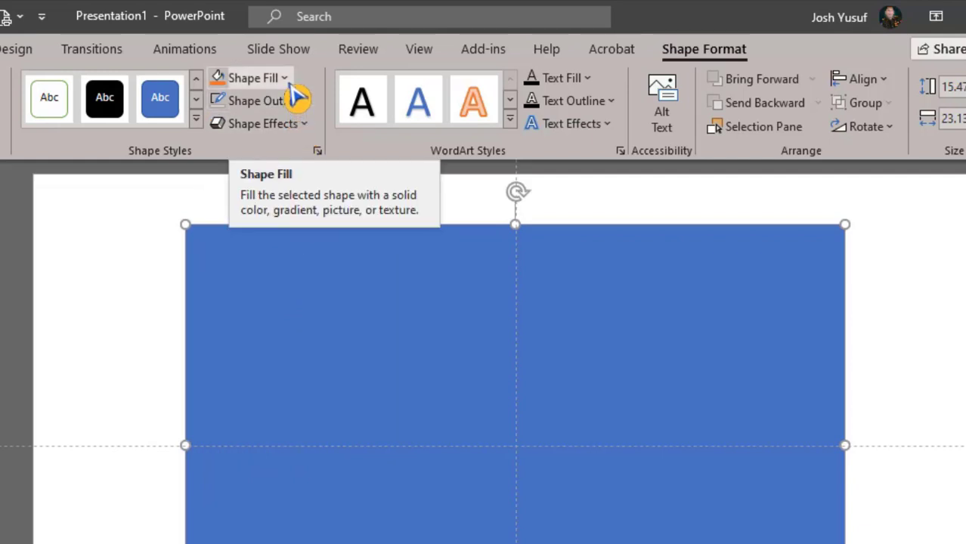
left_click(288, 80)
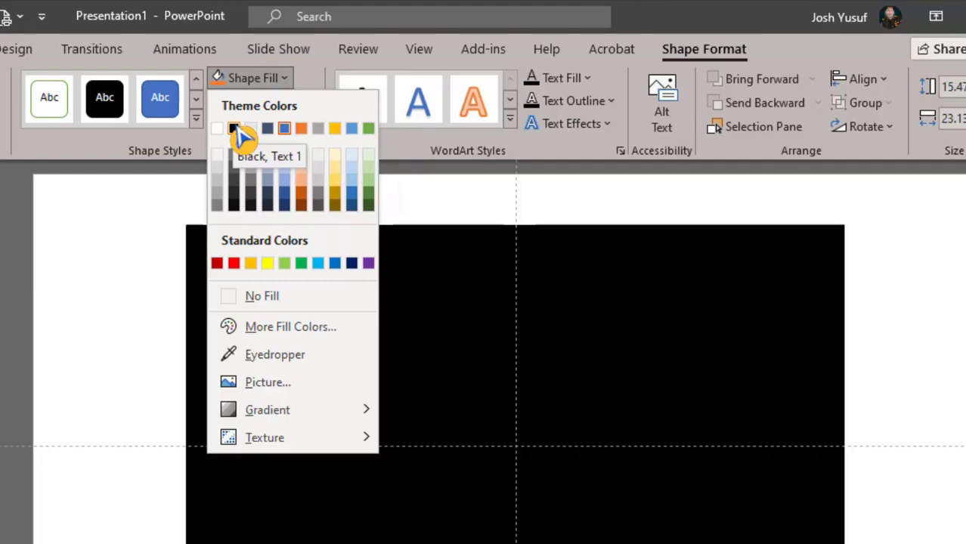
left_click(234, 129)
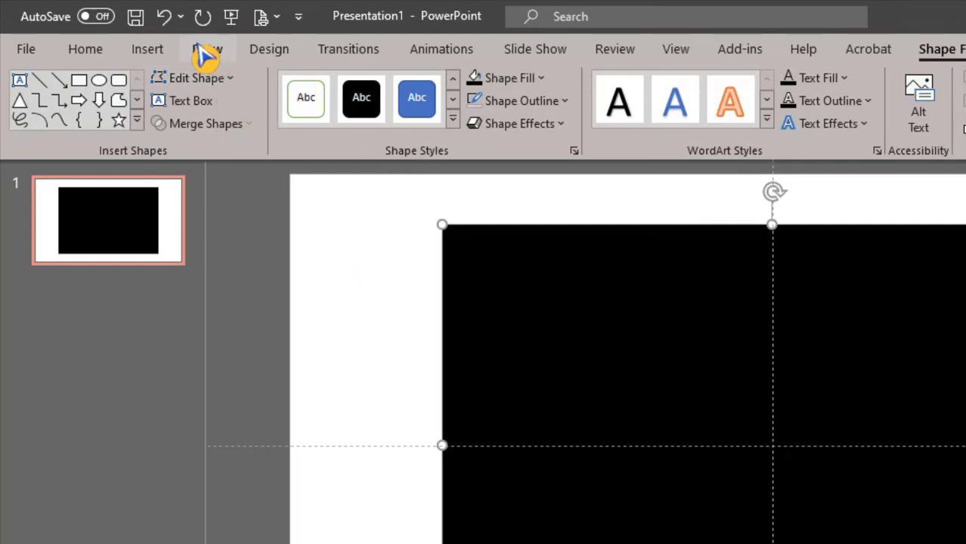
Draw an outline-free 1.06 × 25.09 cm rectangle bar along the black rectangle's top edge.
left_click(157, 52)
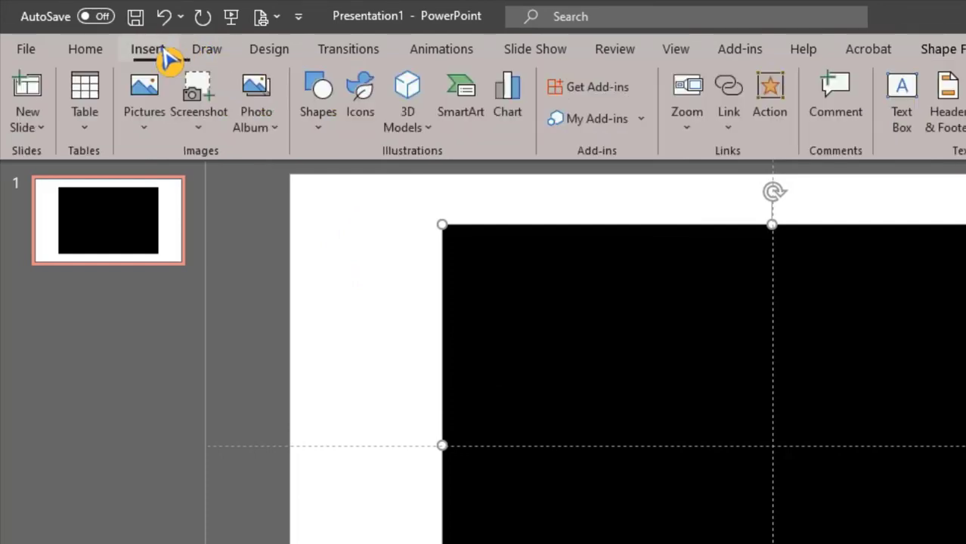
left_click(327, 134)
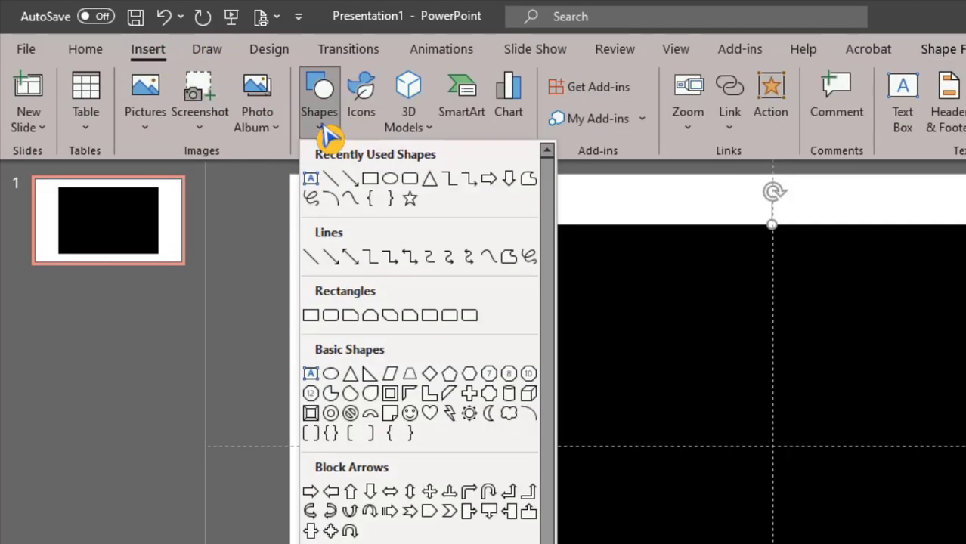
left_click(371, 182)
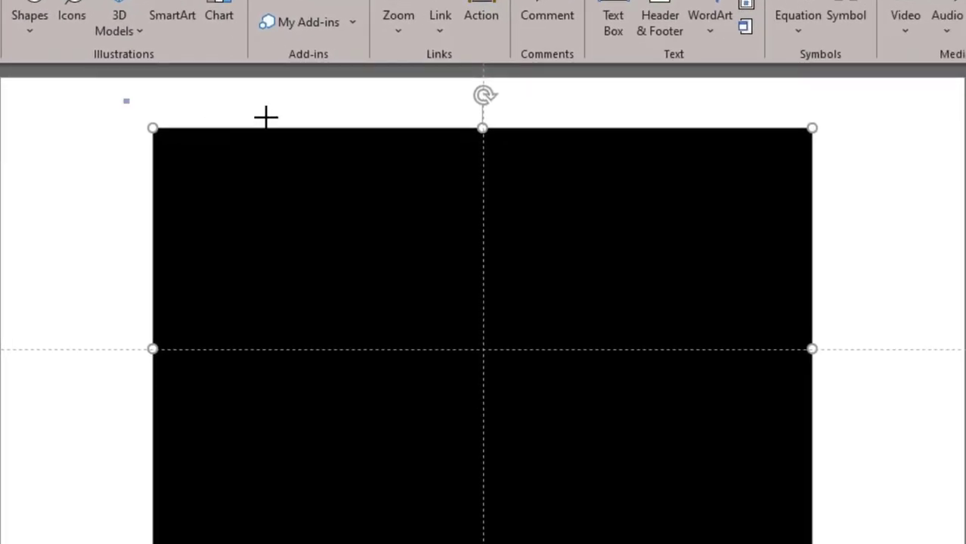
left_click_drag(124, 99, 835, 130)
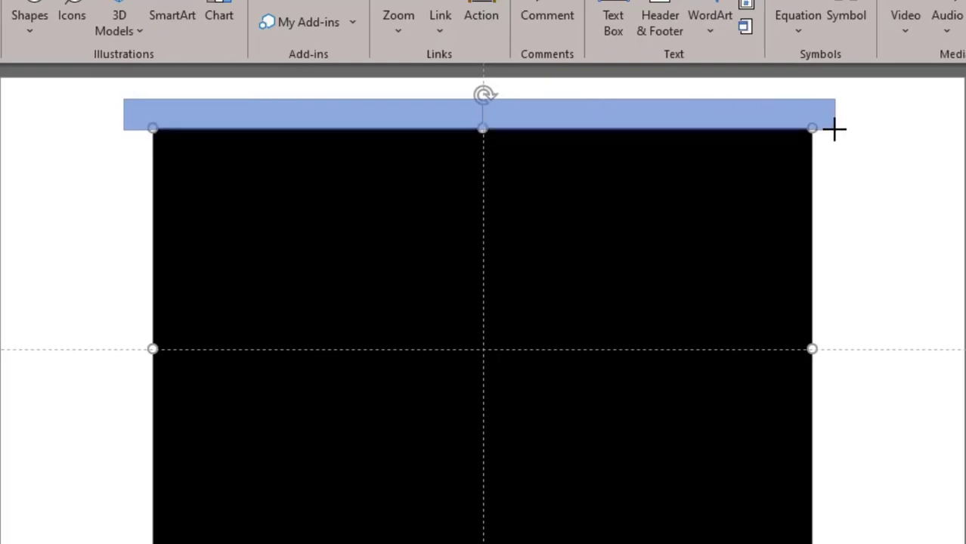
left_click_drag(834, 130, 843, 129)
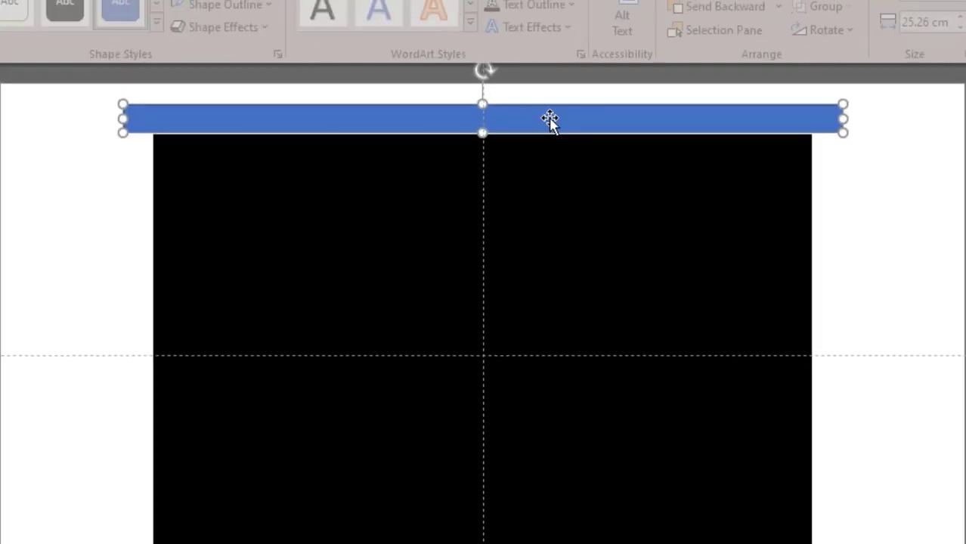
left_click_drag(481, 104, 485, 93)
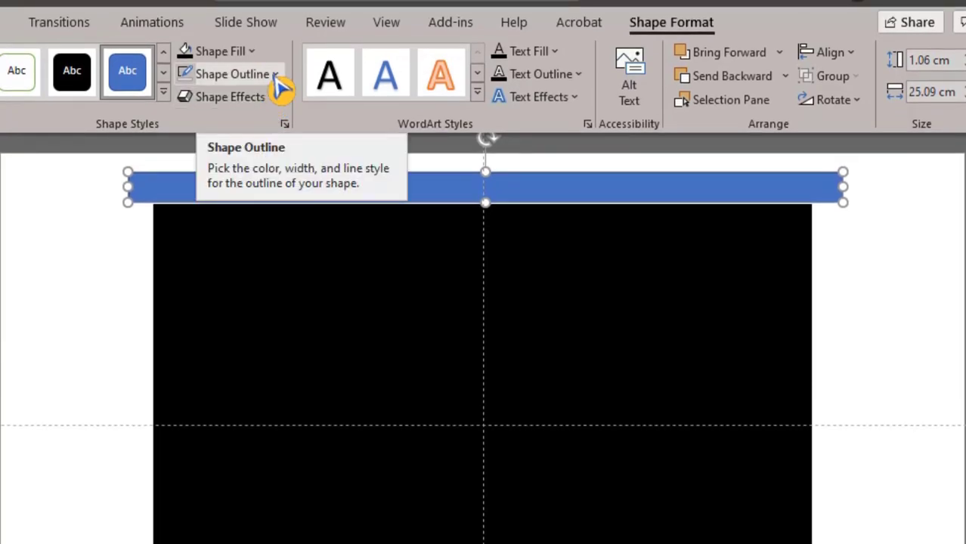
left_click(275, 76)
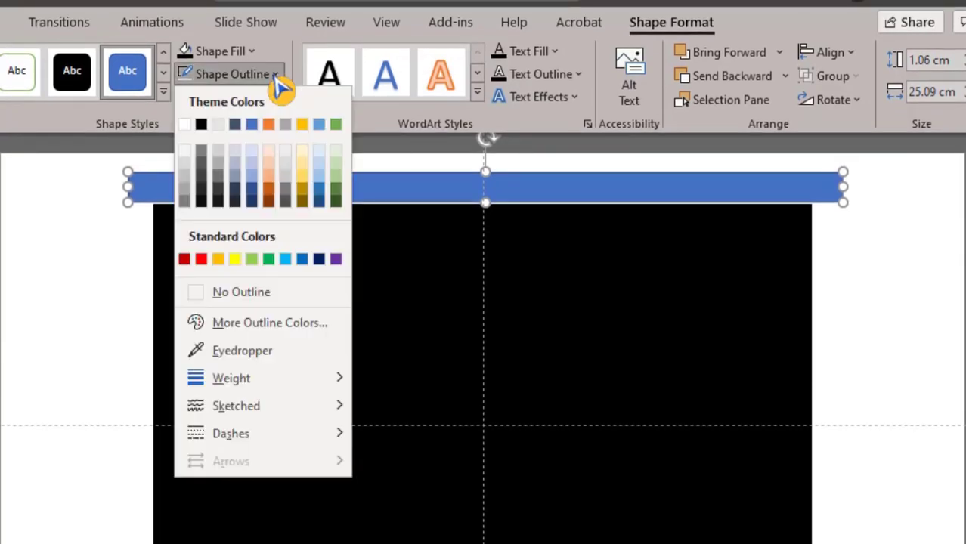
left_click(261, 306)
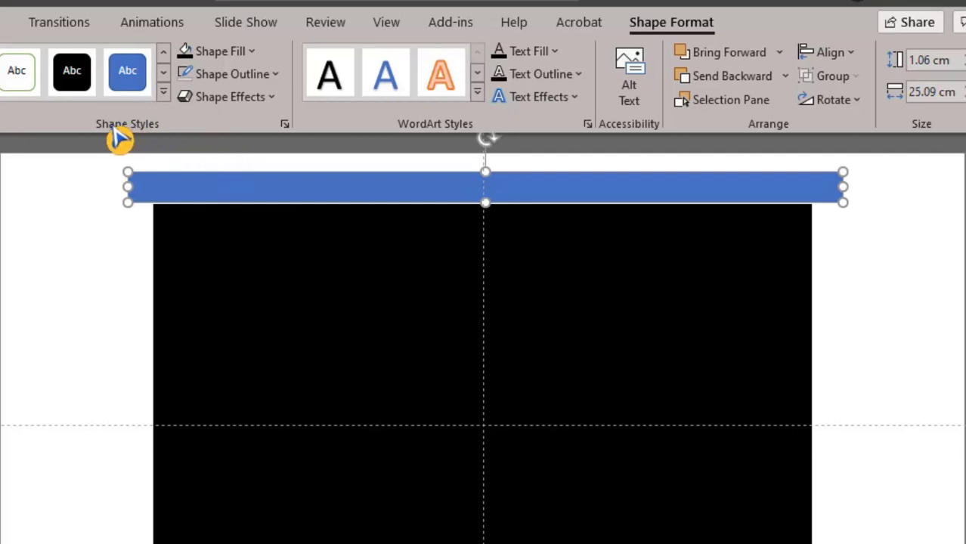
Give the bar a linear gradient fill angled at 270°.
left_click(284, 124)
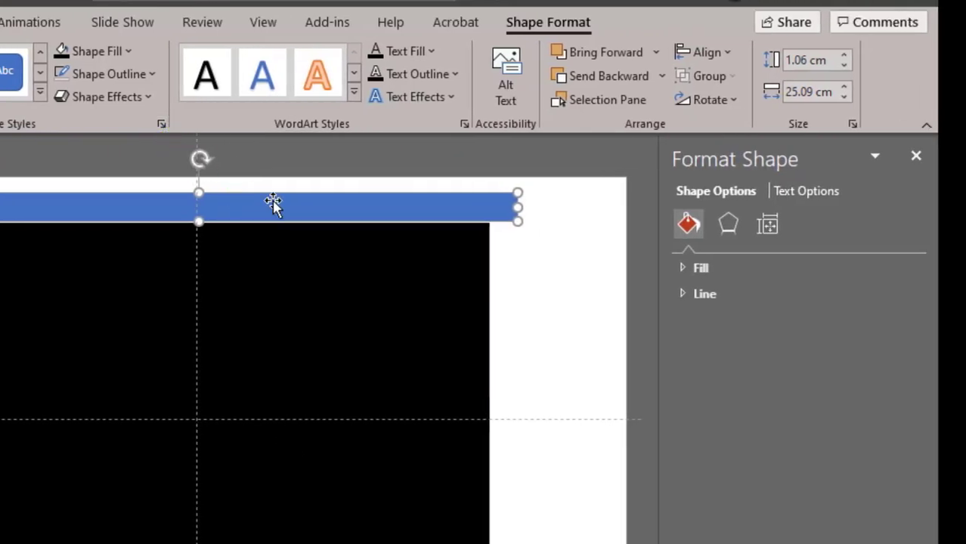
left_click(702, 273)
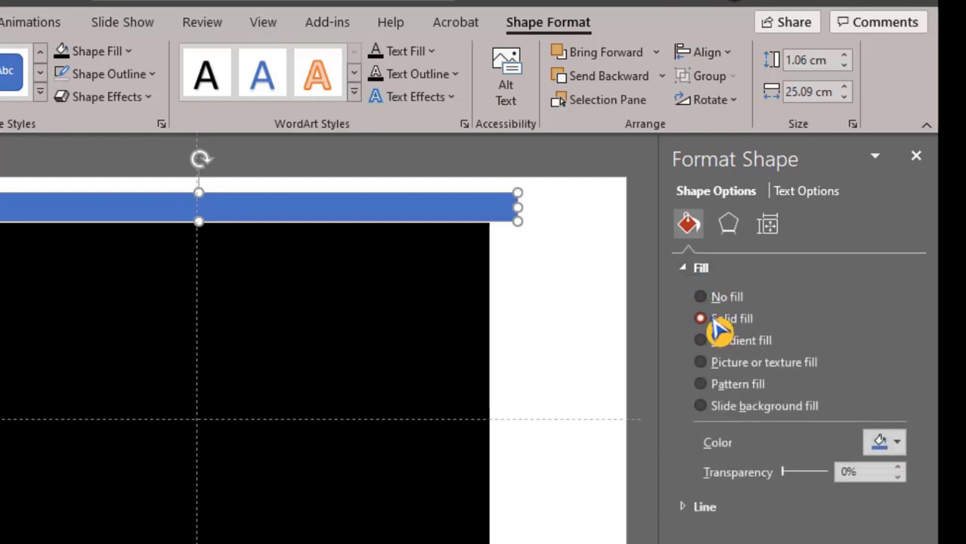
left_click(713, 354)
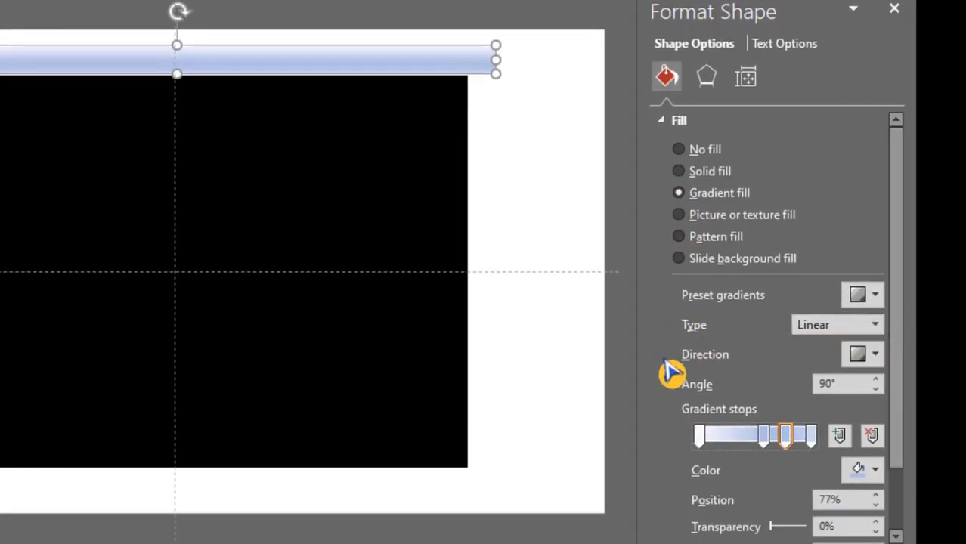
left_click(876, 356)
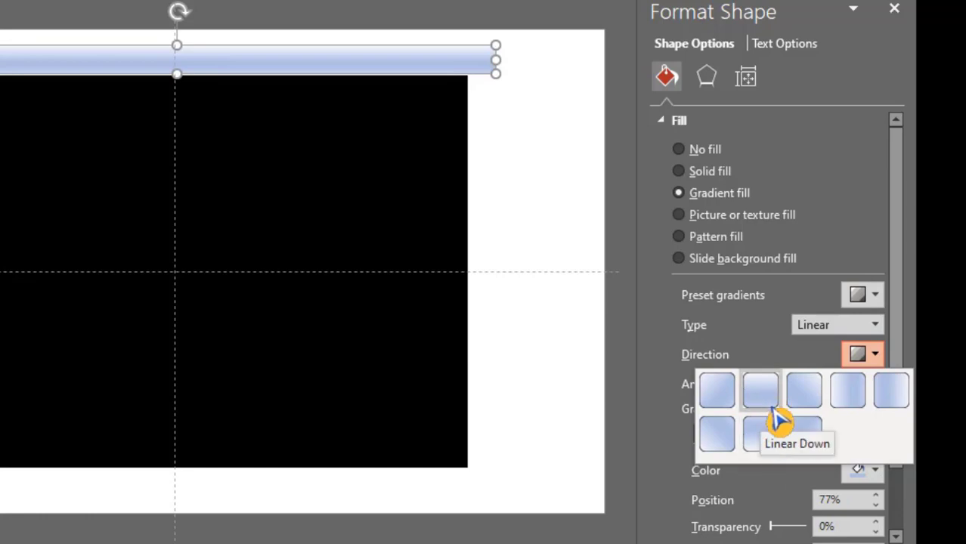
left_click(771, 438)
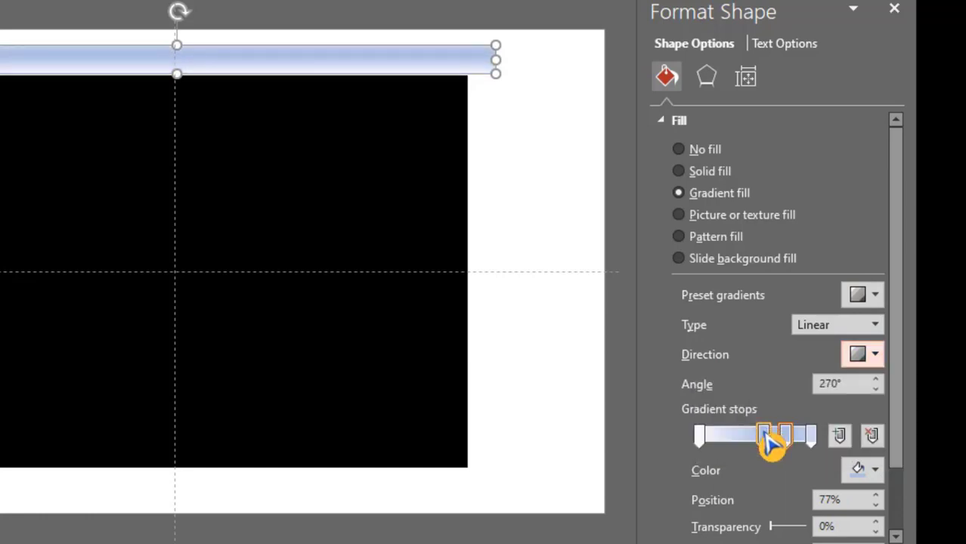
mouse_move(763, 434)
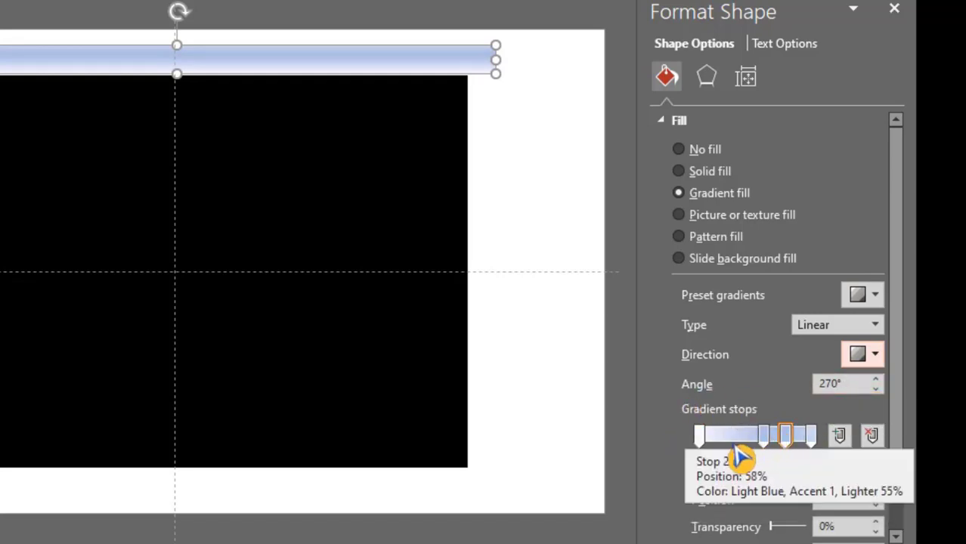
Make the 0% stop darker grey and move the second stop to about 36% in light grey.
left_click(702, 438)
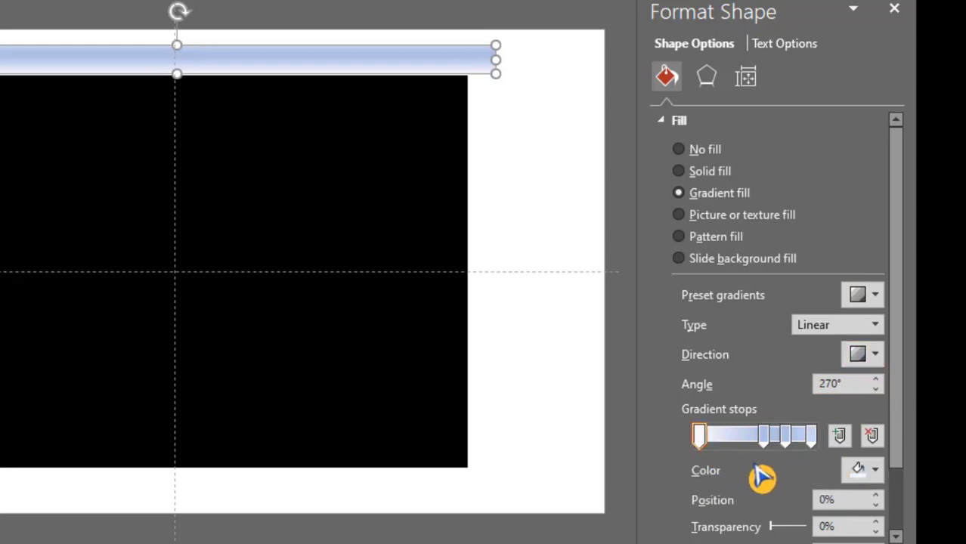
left_click(875, 472)
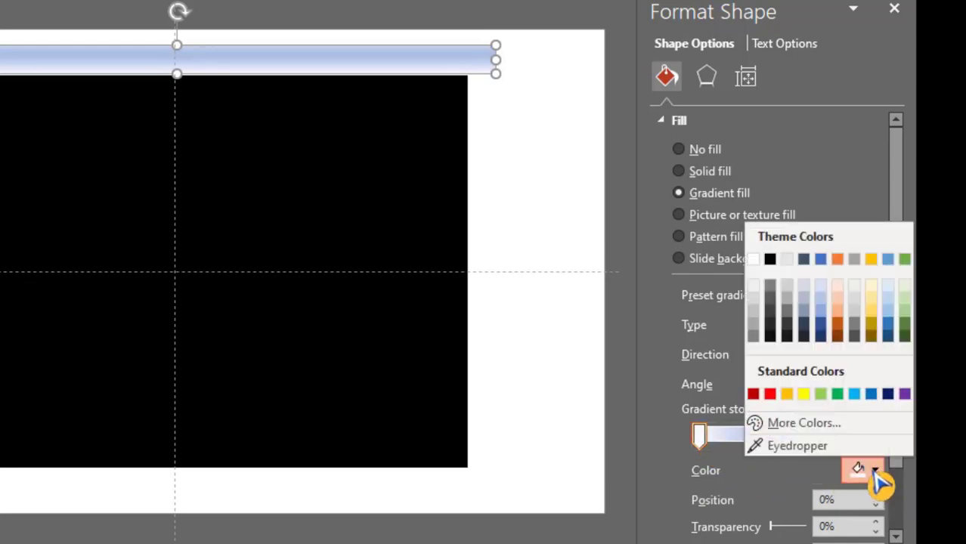
left_click(774, 299)
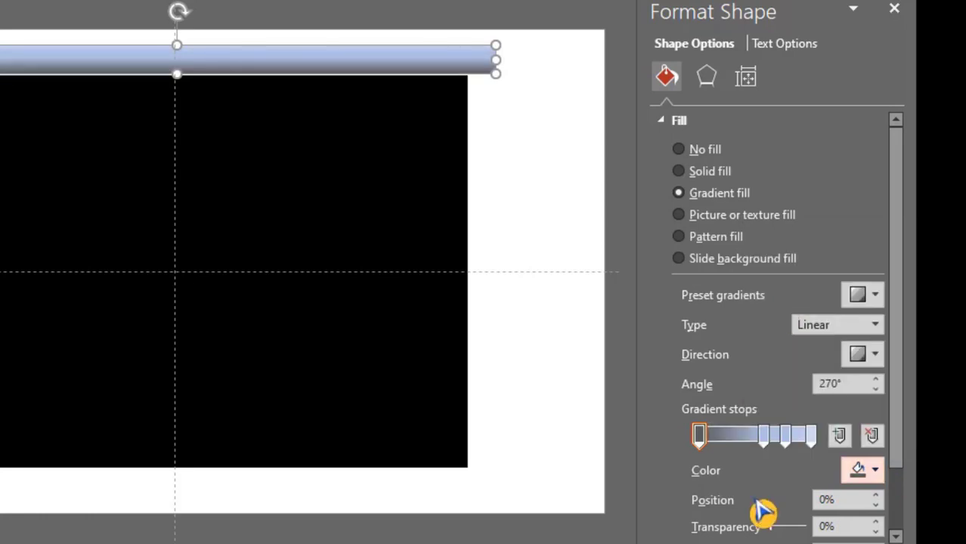
left_click_drag(763, 435, 745, 437)
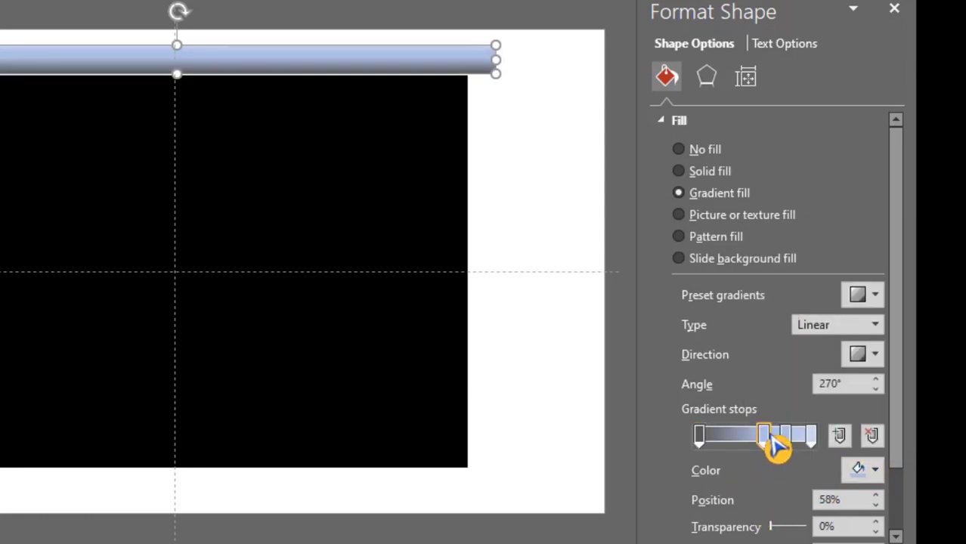
left_click(877, 469)
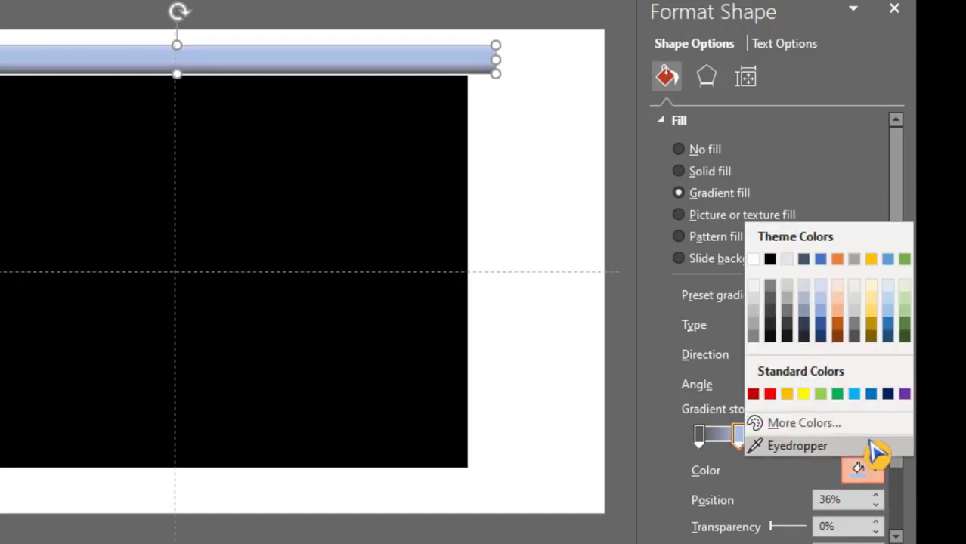
left_click(787, 287)
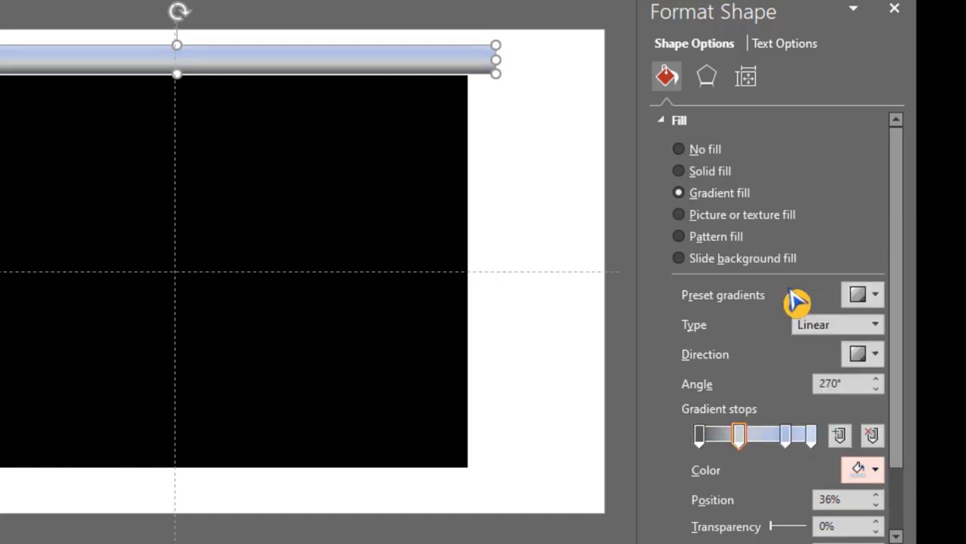
Shift the third stop to 72% in grey and make the 100% stop dark grey.
left_click_drag(787, 434, 783, 436)
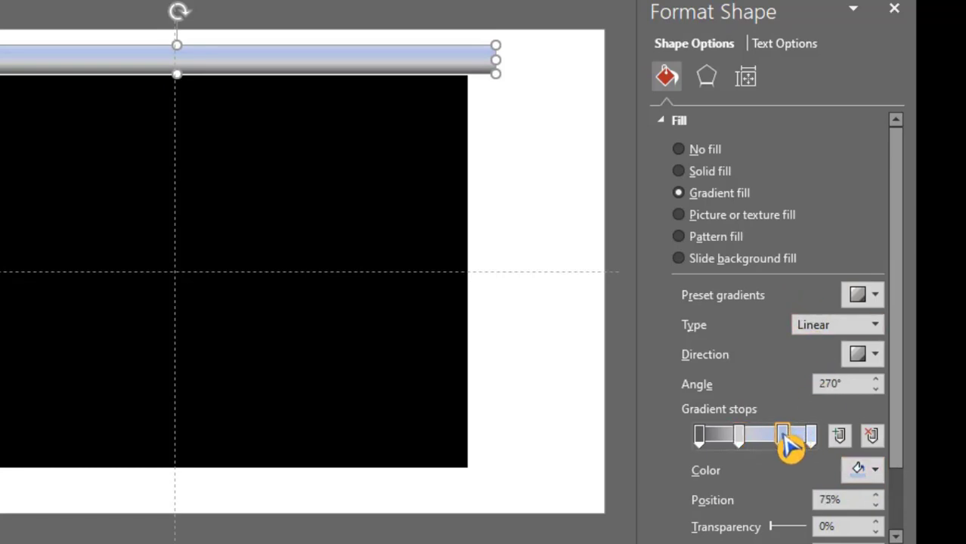
left_click(876, 471)
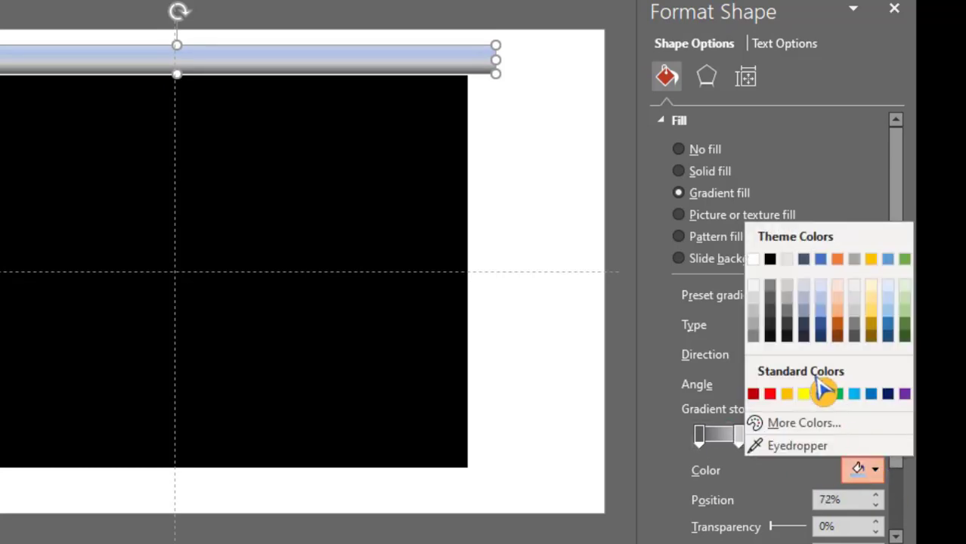
left_click(788, 286)
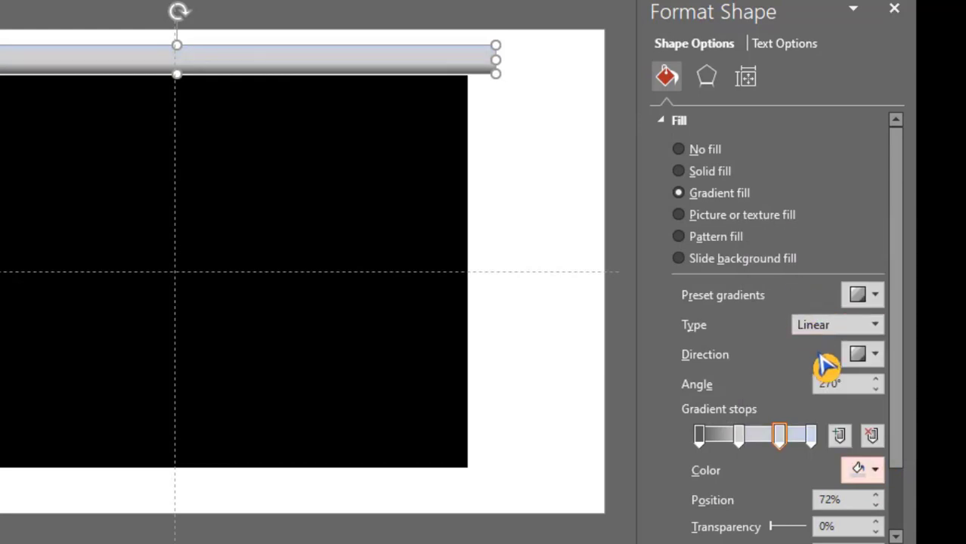
left_click(811, 436)
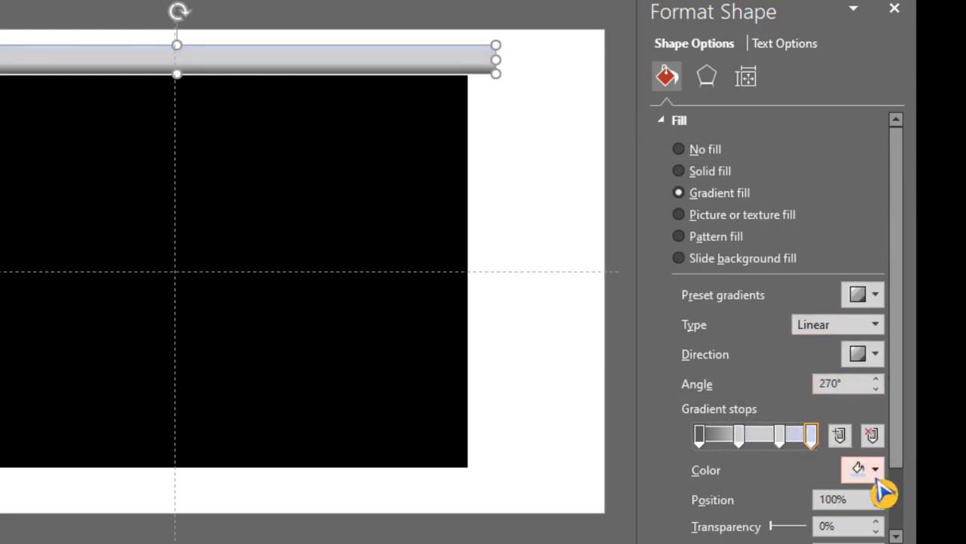
left_click(875, 469)
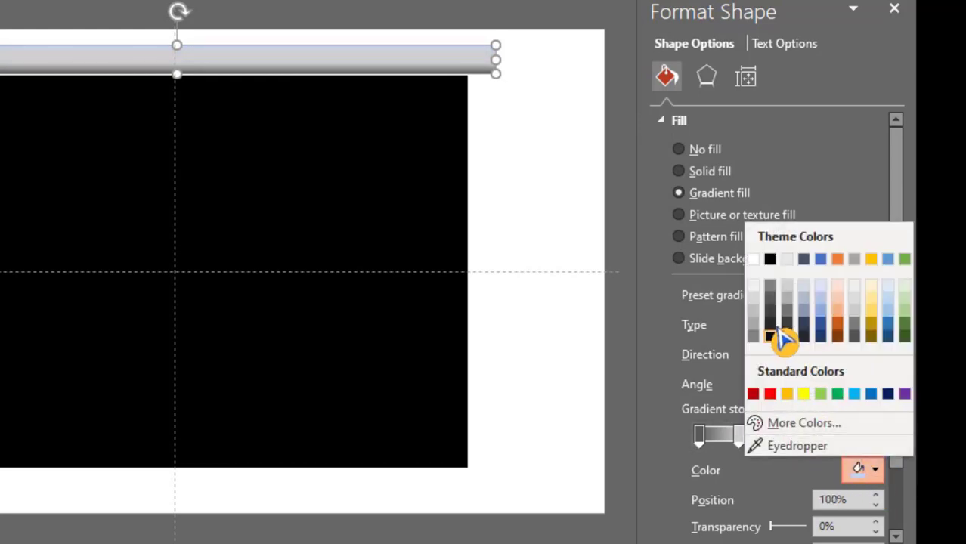
left_click(774, 299)
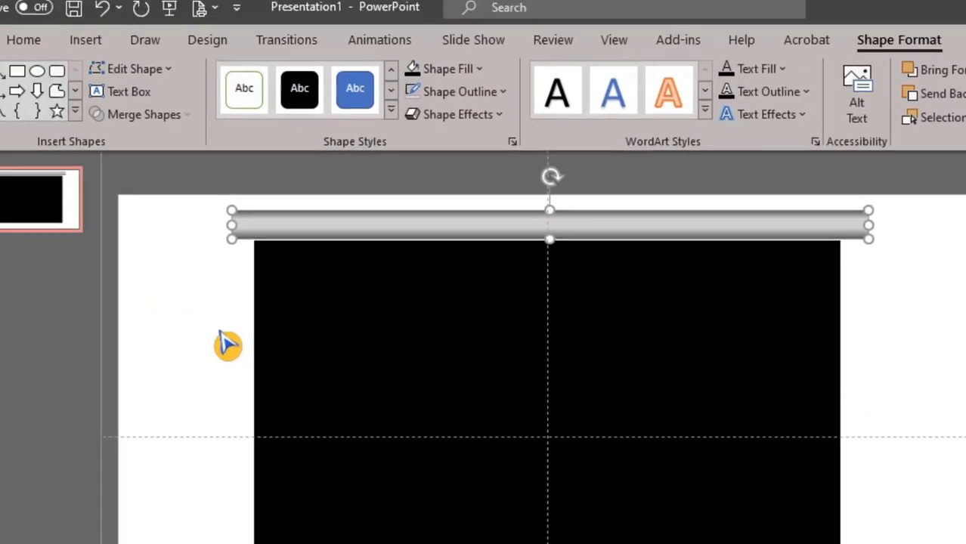
left_click(226, 345)
Draw a small Rectangle: Top Corners Rounded just left of the grey bar.
left_click(151, 70)
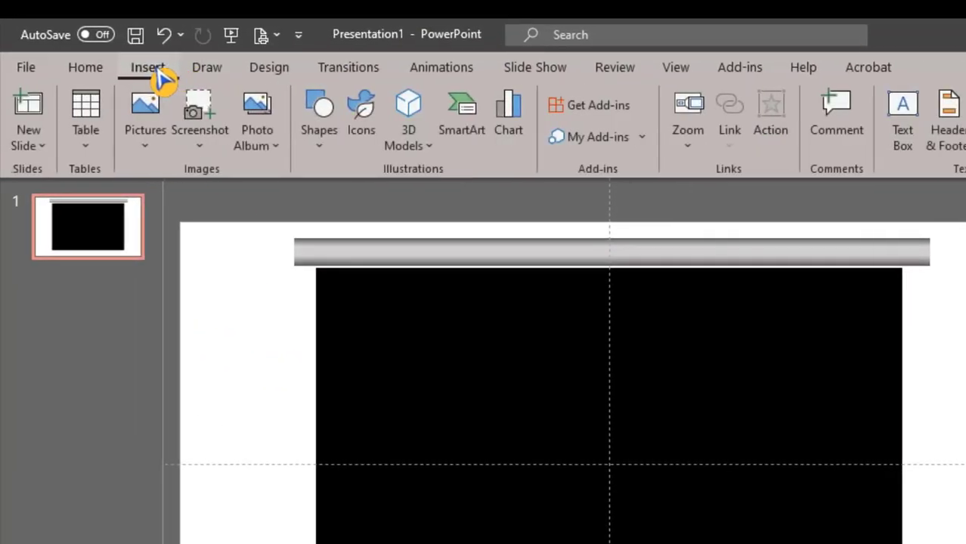
left_click(325, 151)
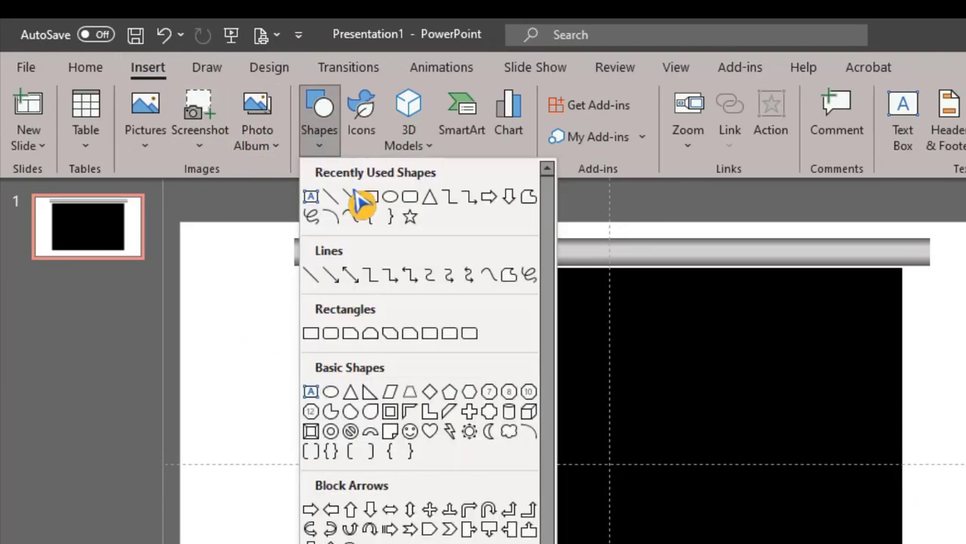
left_click(450, 339)
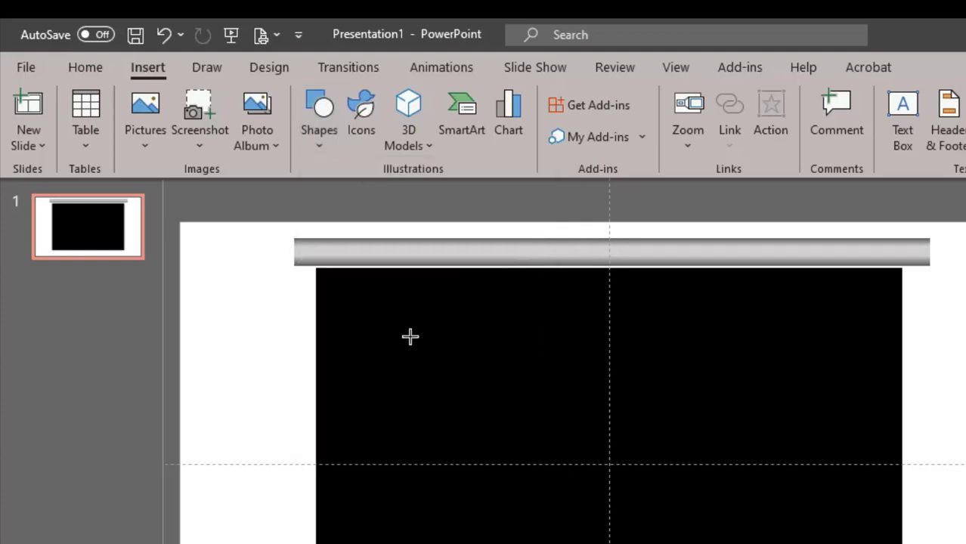
left_click_drag(237, 256, 273, 276)
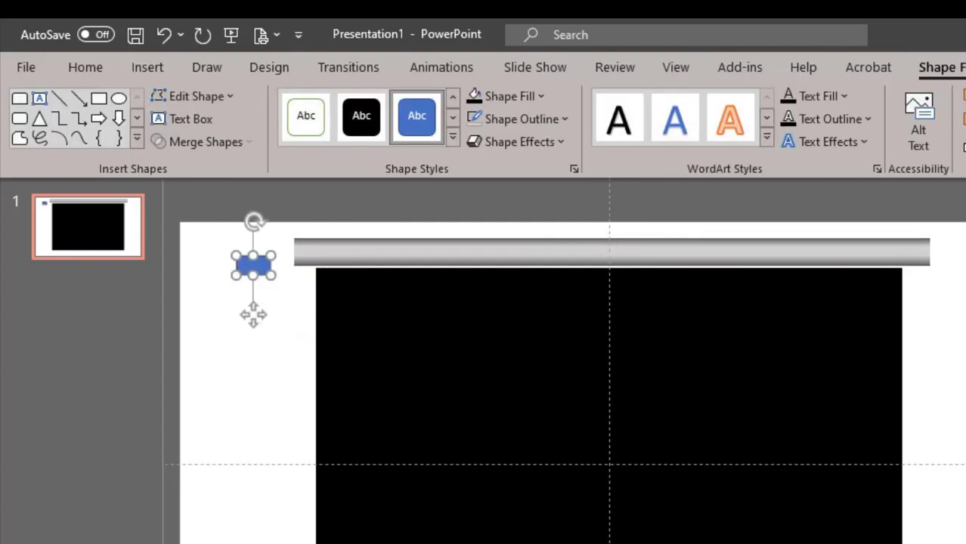
scroll(253, 315, "up", 2, "ctrl")
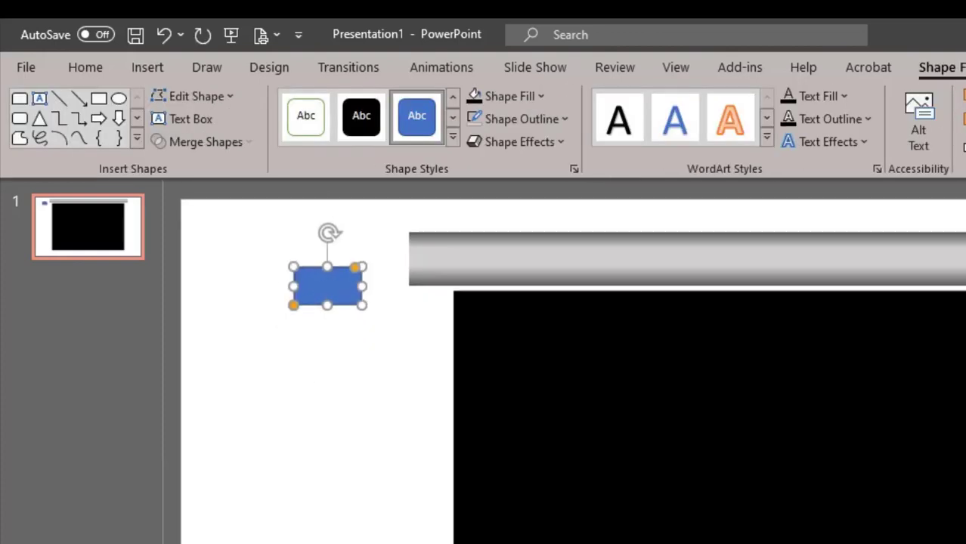
scroll(572, 368, "up", 3, "ctrl")
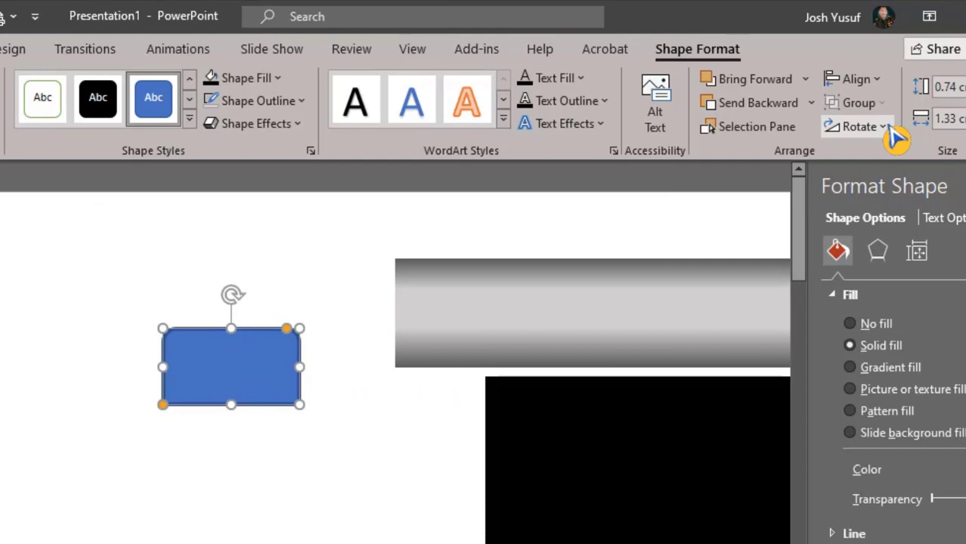
Rotate the small shape 90° left and fully round its left corners.
left_click(884, 127)
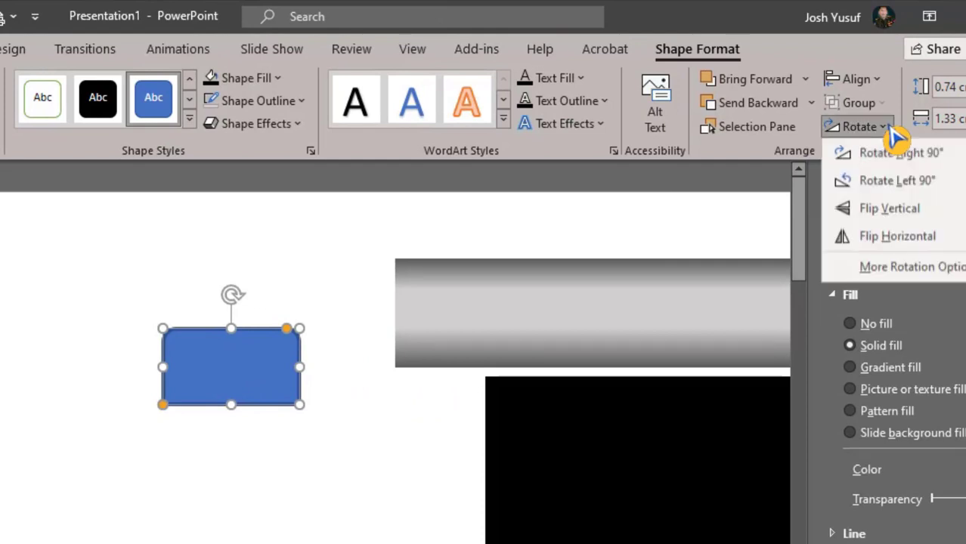
left_click(896, 184)
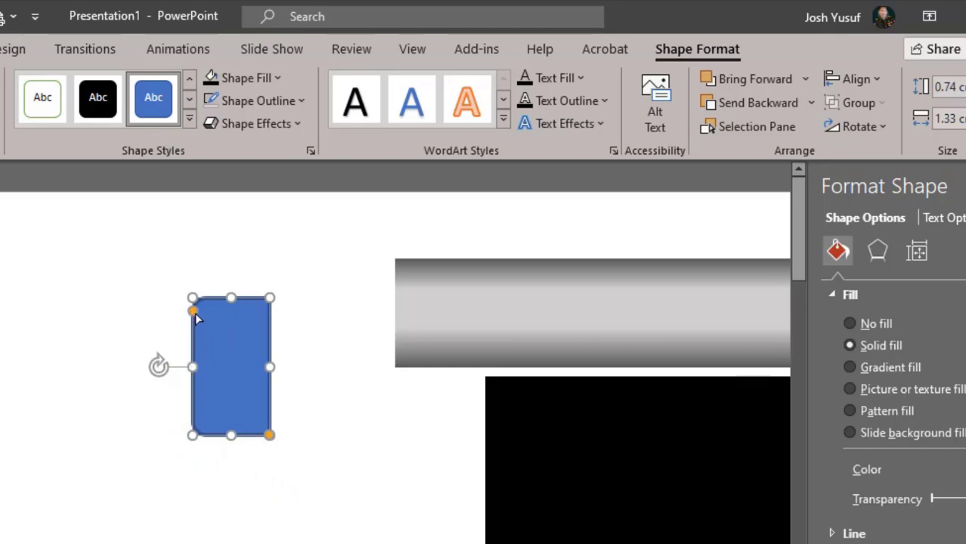
left_click_drag(195, 316, 249, 368)
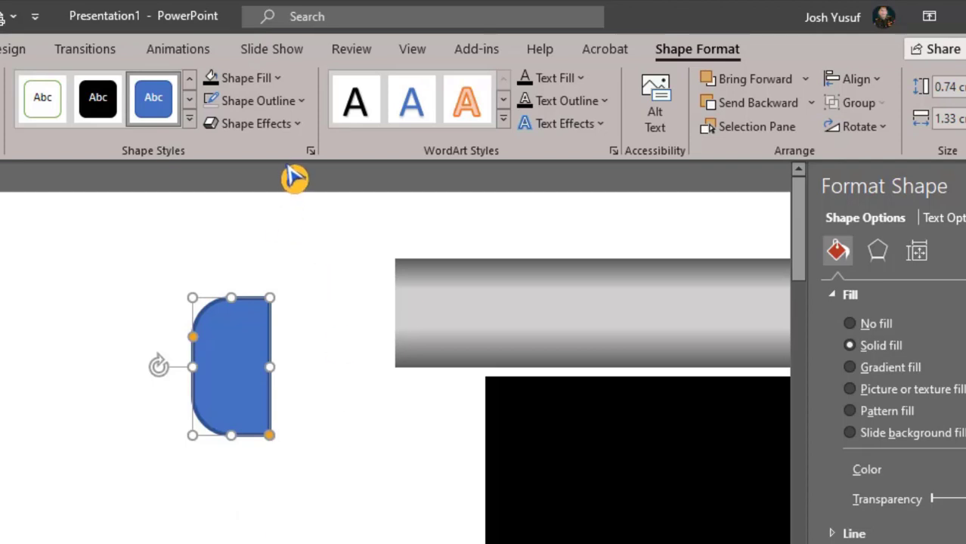
Remove the shape's outline and apply the Preset 2 beveled 3D effect.
left_click(304, 106)
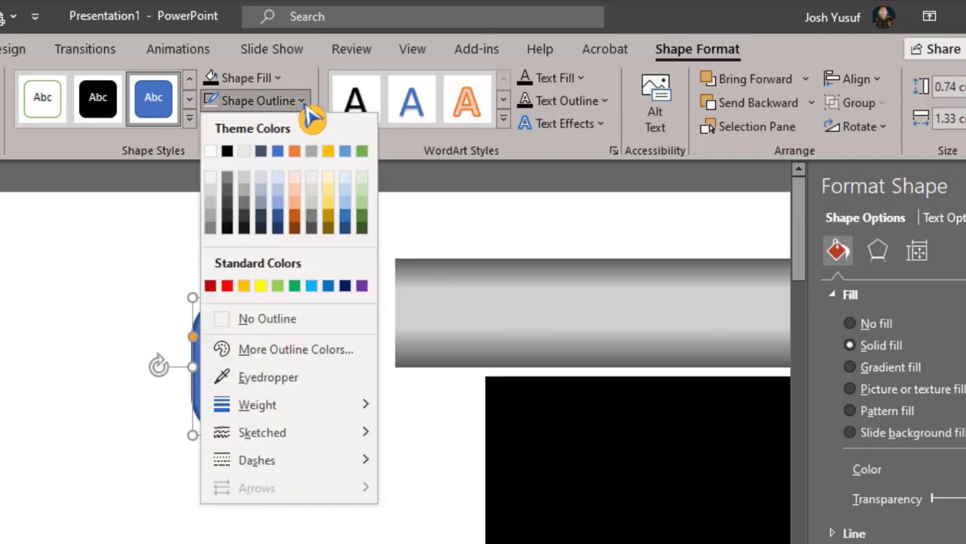
left_click(301, 326)
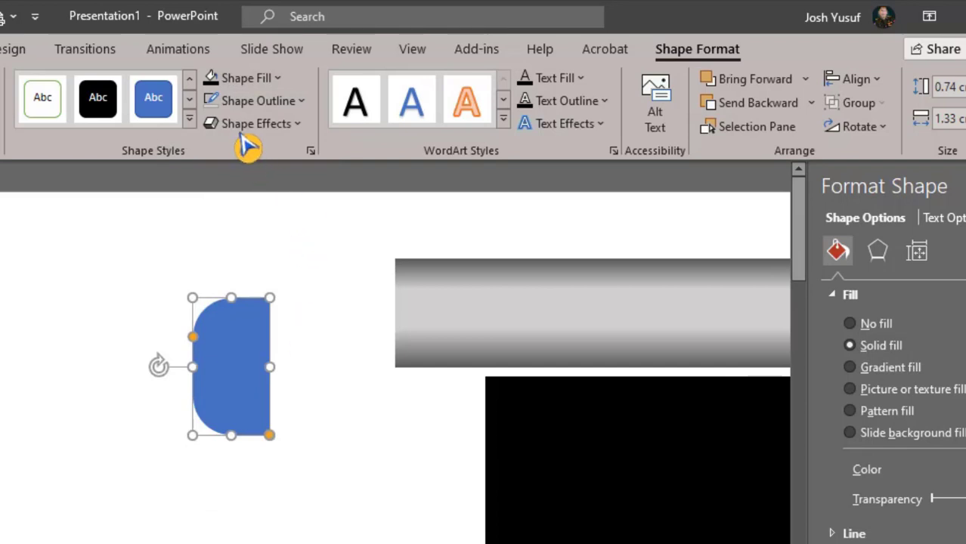
left_click(306, 140)
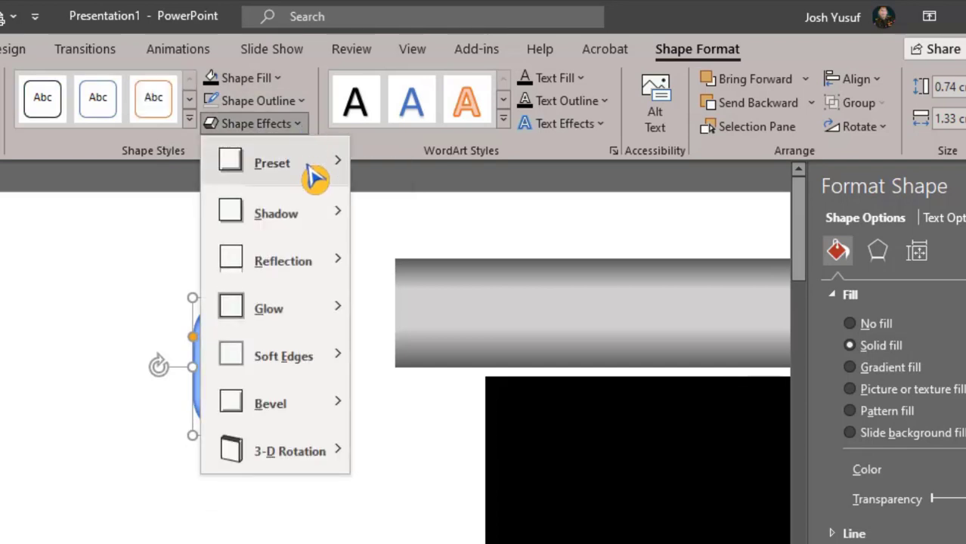
mouse_move(272, 162)
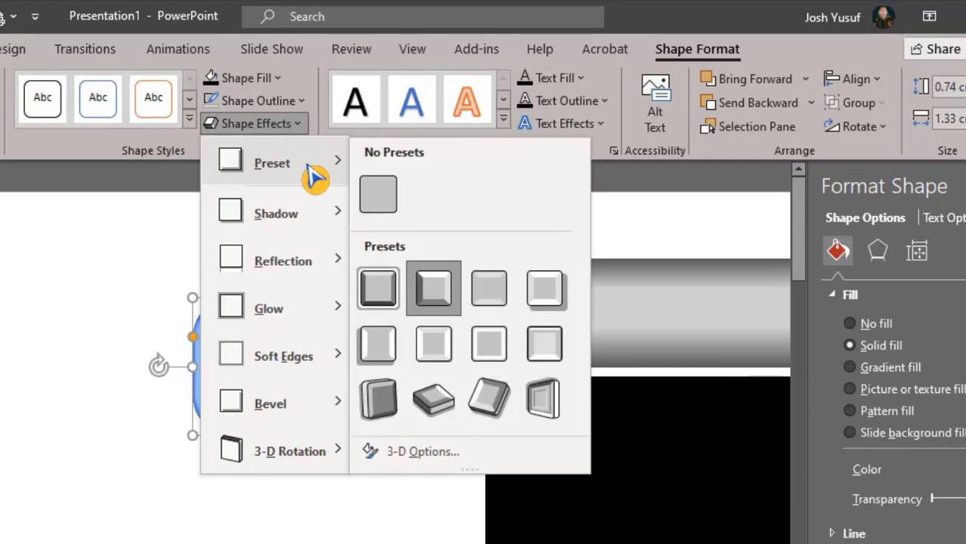
left_click(436, 303)
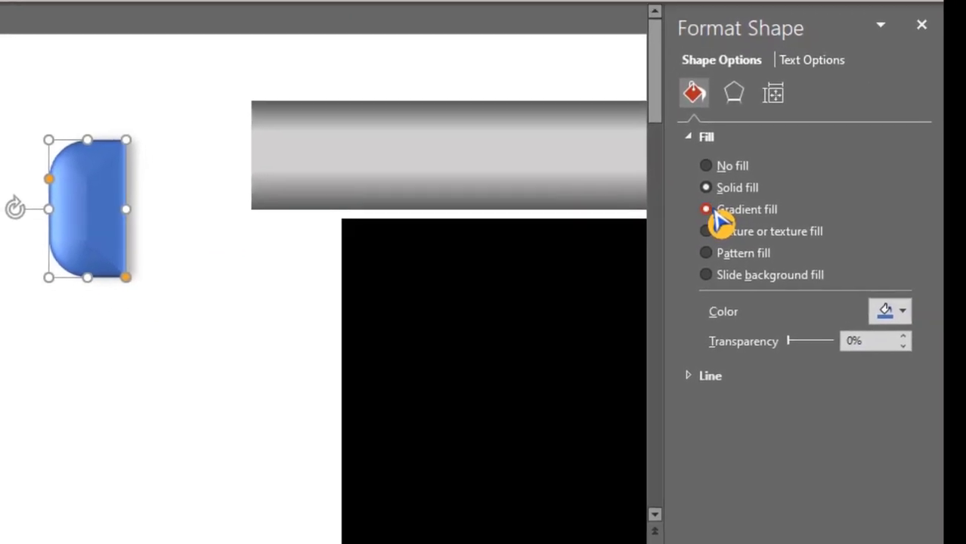
Give the cap a grey gradient with stops at 20%, 69% and 100%, then place it at the bar's left end.
left_click(851, 368)
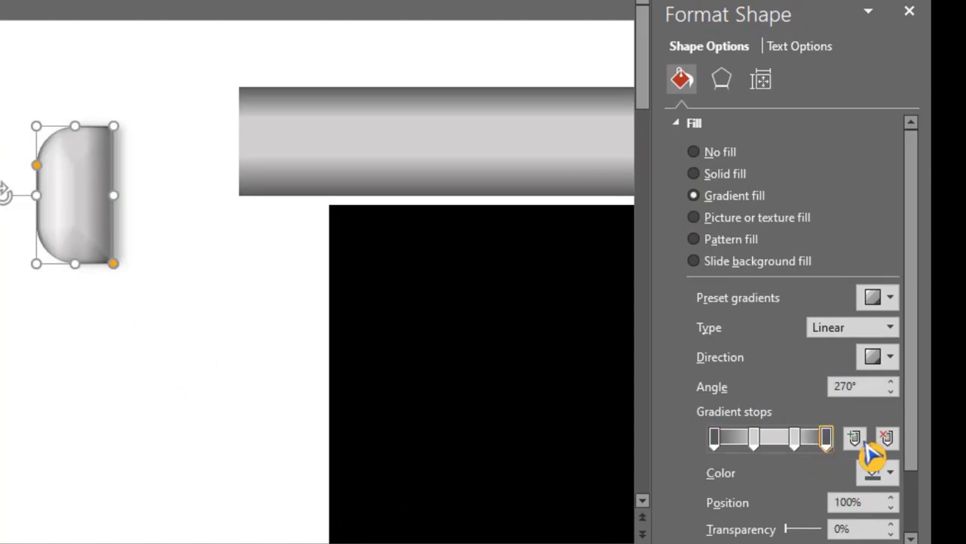
left_click(895, 444)
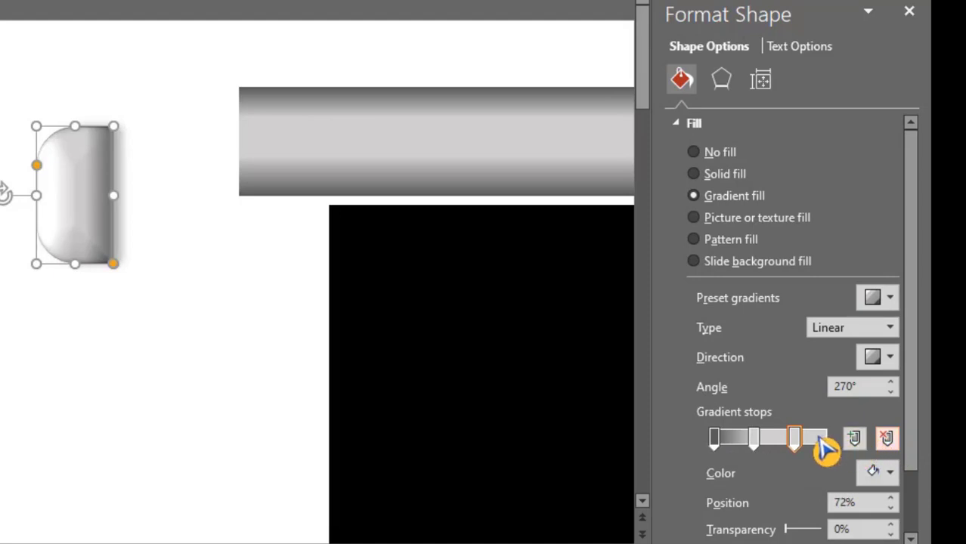
left_click(889, 442)
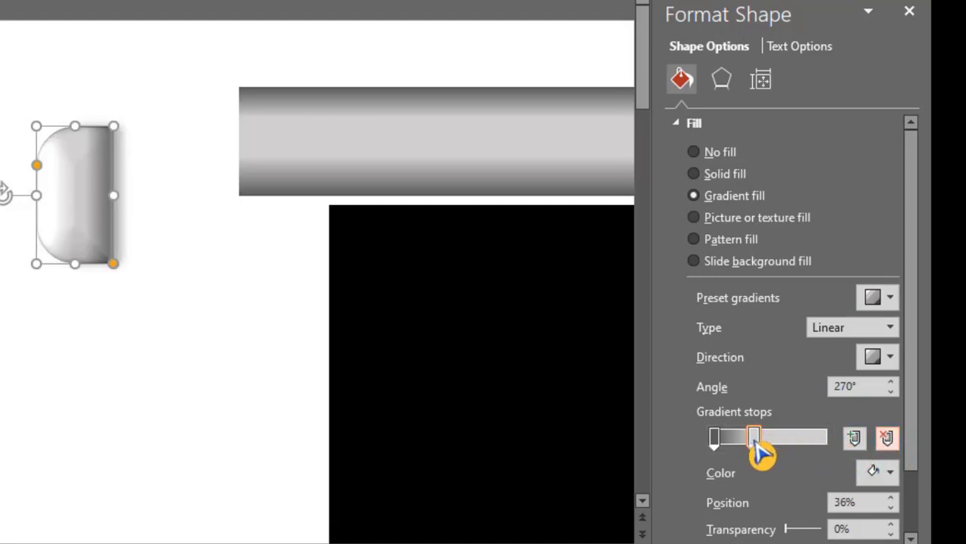
left_click_drag(753, 438, 825, 439)
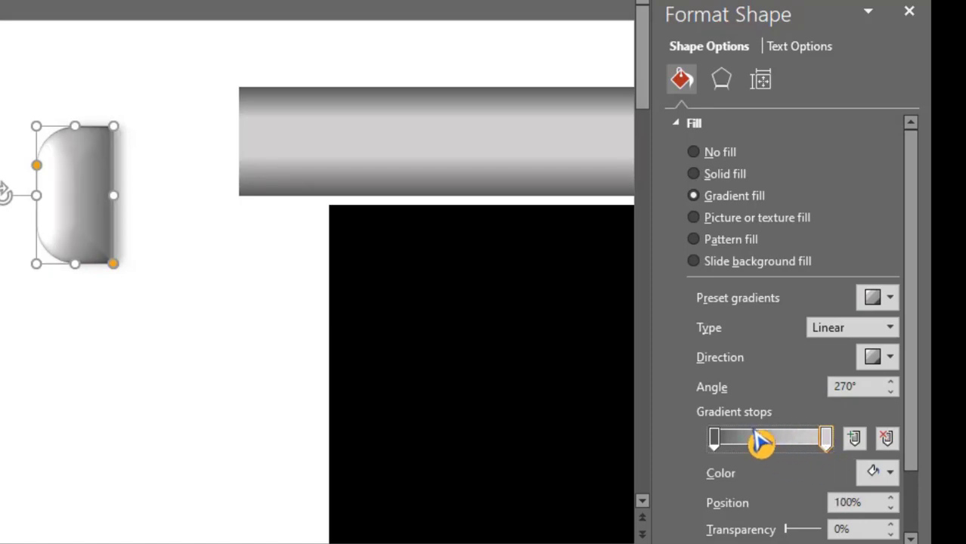
left_click_drag(714, 438, 741, 438)
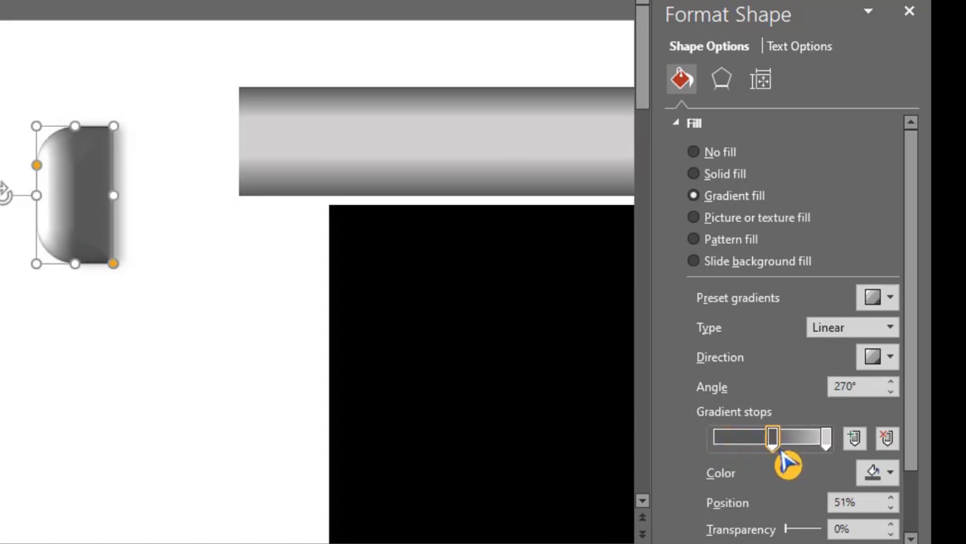
left_click_drag(745, 442, 790, 438)
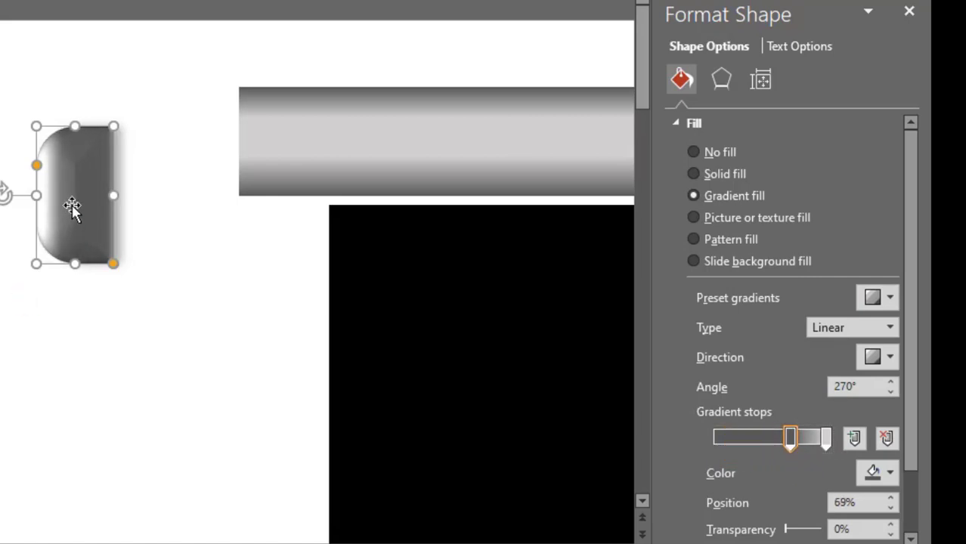
mouse_move(71, 207)
left_mouse_down()
mouse_move(199, 163)
mouse_move(207, 144)
left_mouse_up()
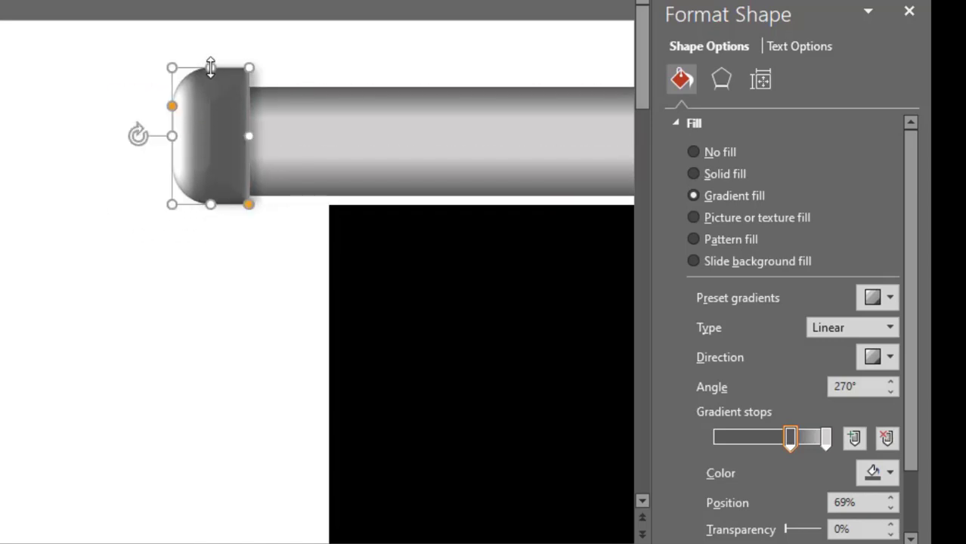
Resize the end cap to the pipe's height and nudge it up flush with the left end.
left_click_drag(210, 68, 214, 87)
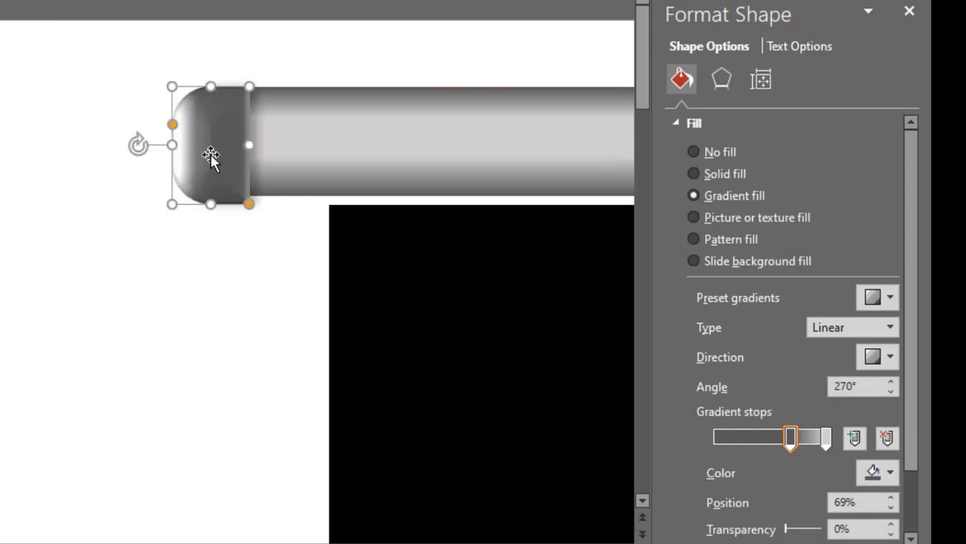
left_click_drag(217, 175, 201, 175)
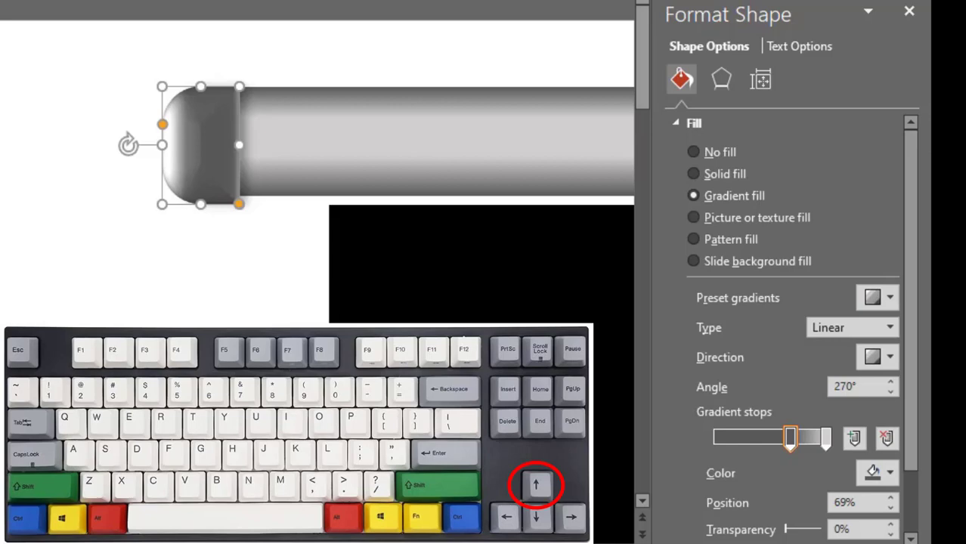
key("Up")
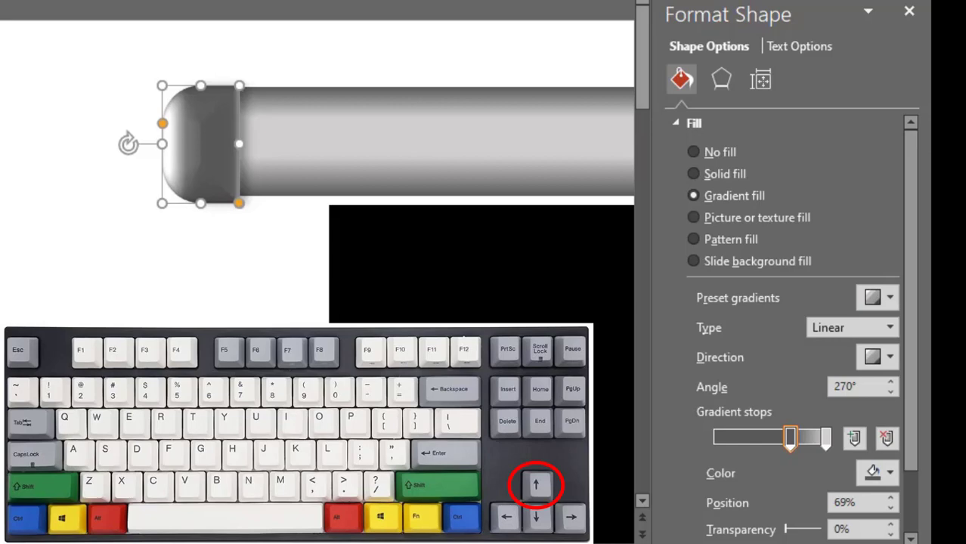
key("Up")
key("Up")
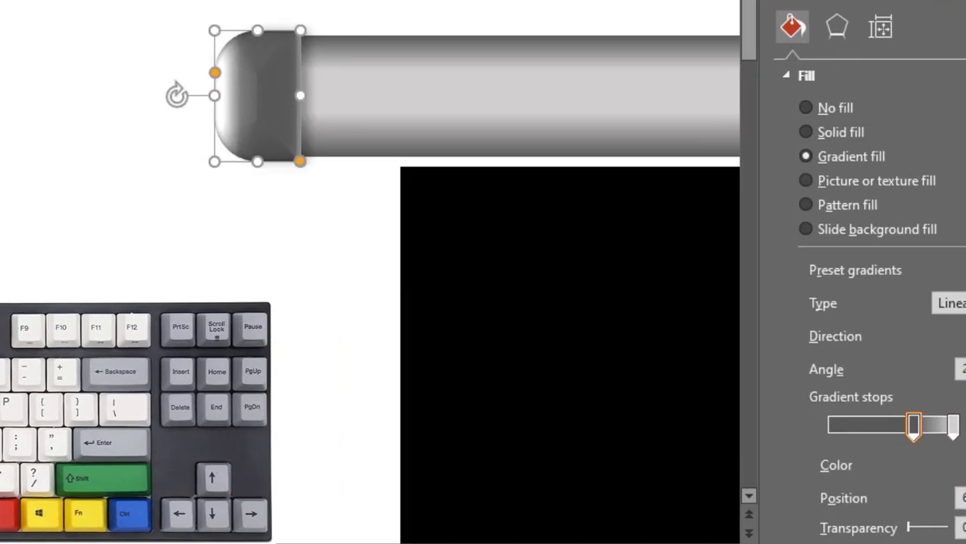
left_click(219, 327)
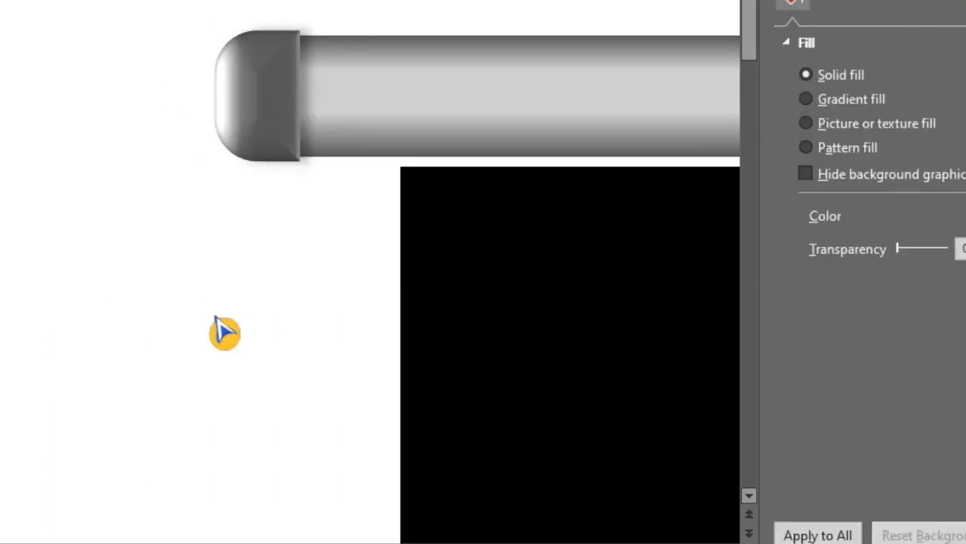
left_click(266, 100)
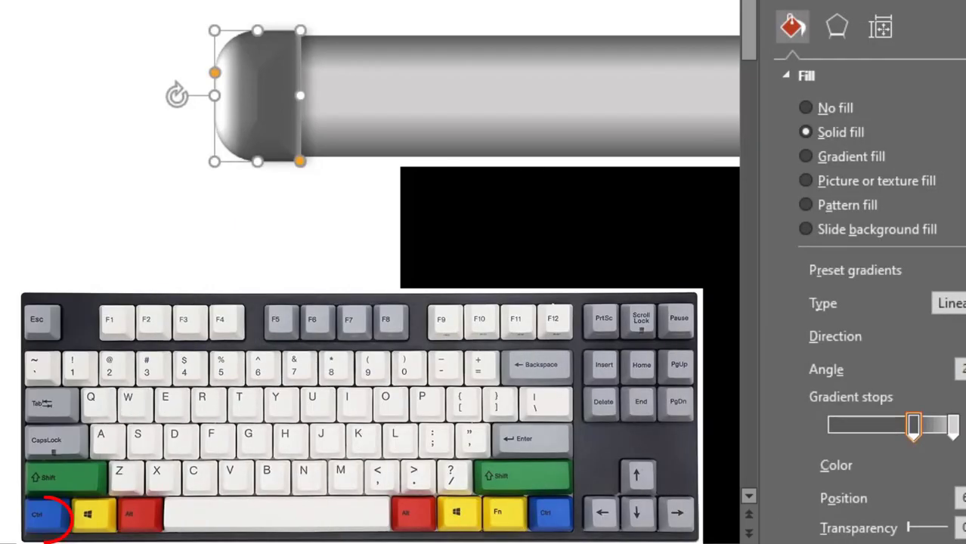
Duplicate the end cap, flip it horizontally and fit it onto the pipe's right end.
key("ctrl+d")
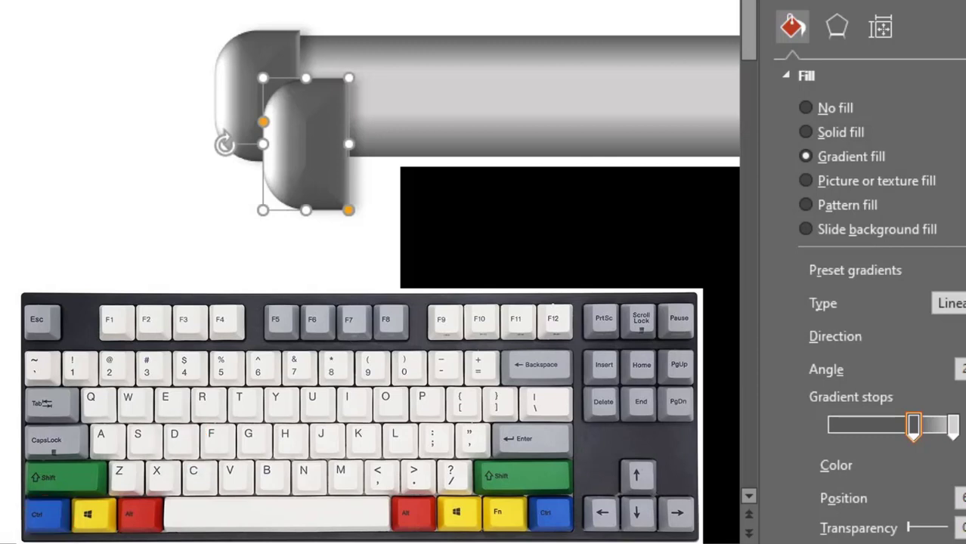
left_click_drag(316, 158, 599, 116)
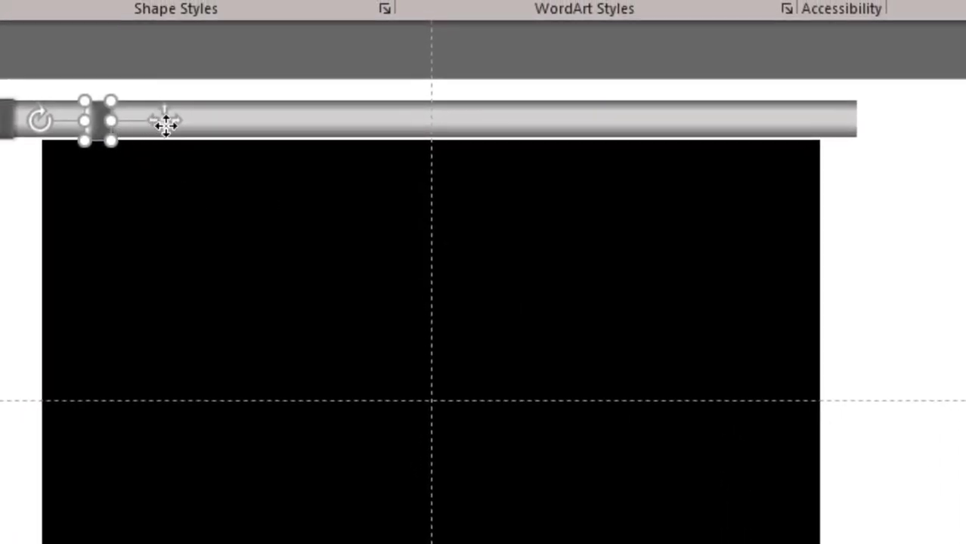
mouse_move(129, 136)
left_mouse_down()
mouse_move(944, 135)
mouse_move(935, 119)
left_mouse_up()
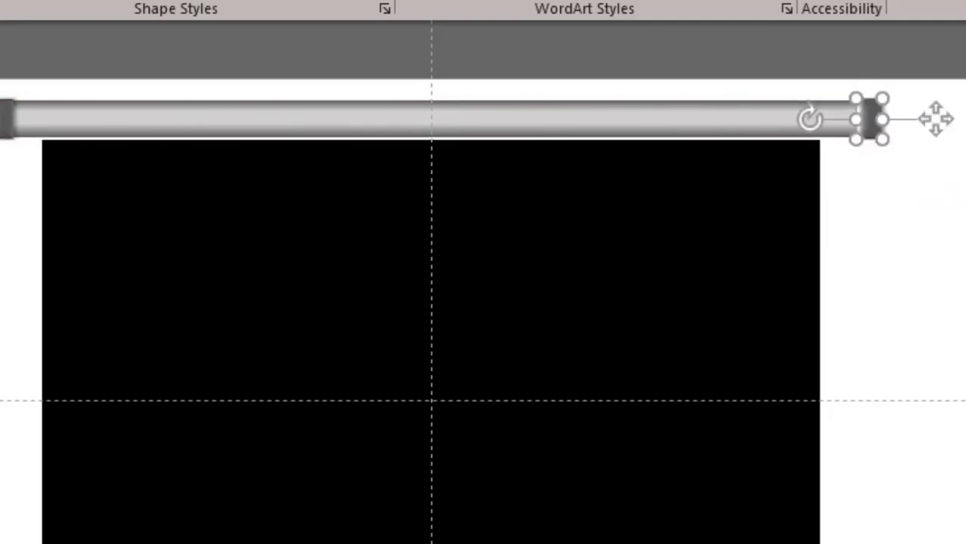
scroll(945, 151, "up", 3, "ctrl")
scroll(831, 226, "up", 2, "ctrl")
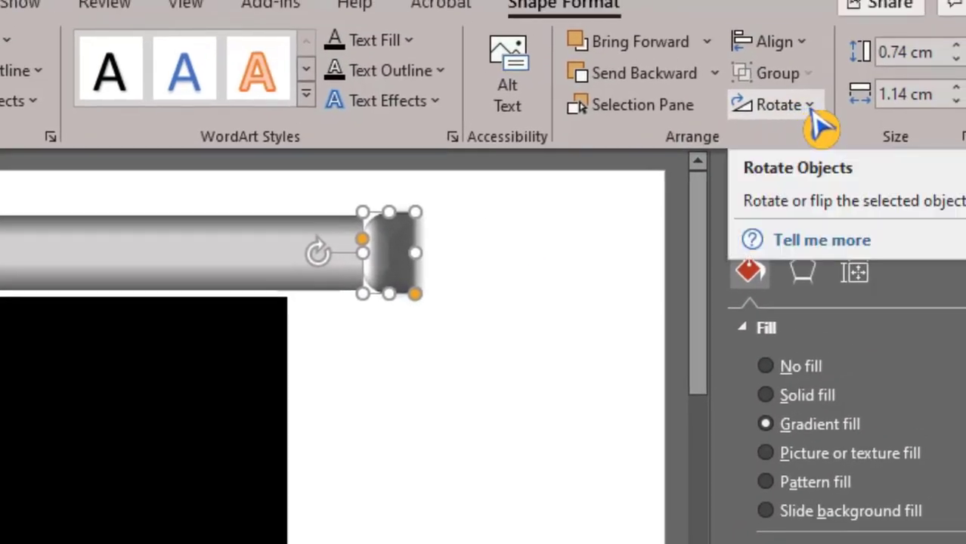
left_click(808, 110)
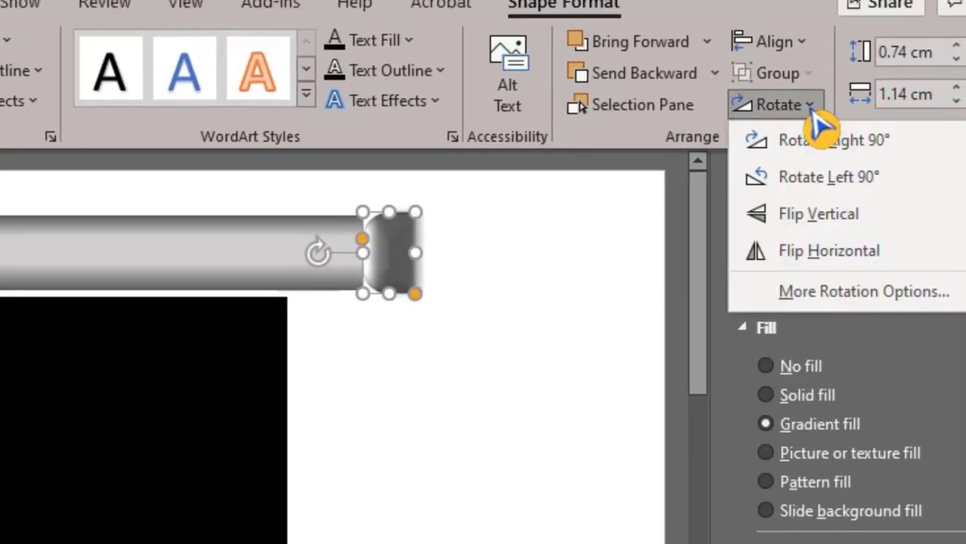
left_click(822, 256)
left_click_drag(391, 270, 367, 271)
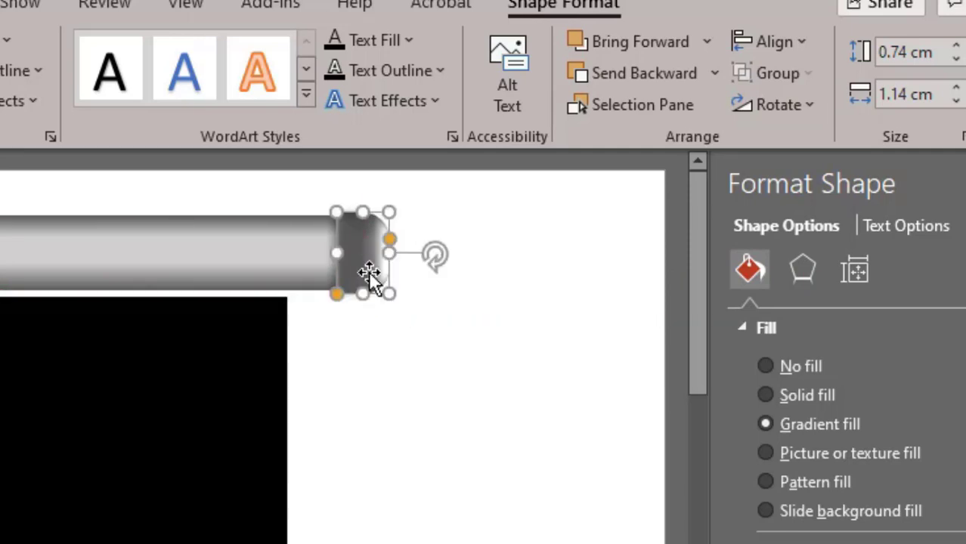
left_click(433, 421)
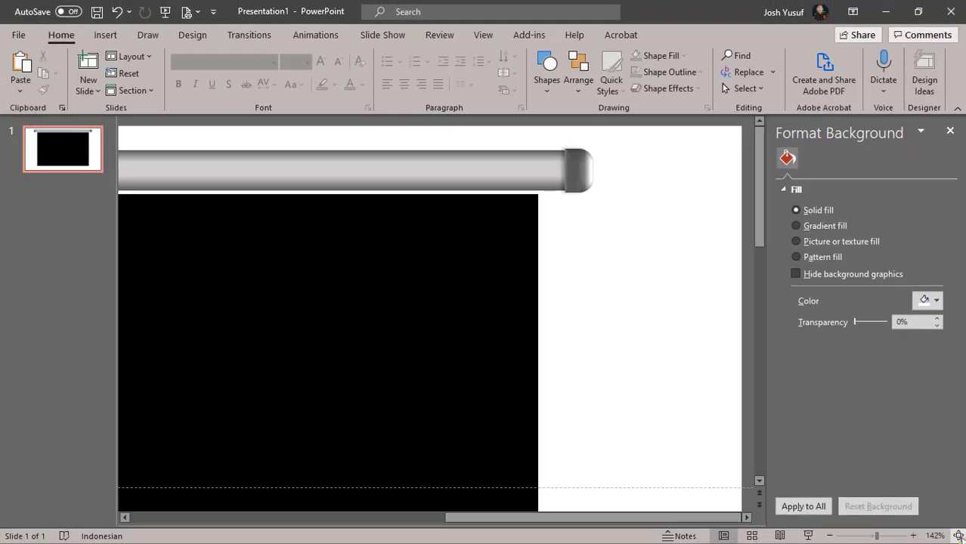
Group the pipe and both end caps into a single rod.
key("alt+F9")
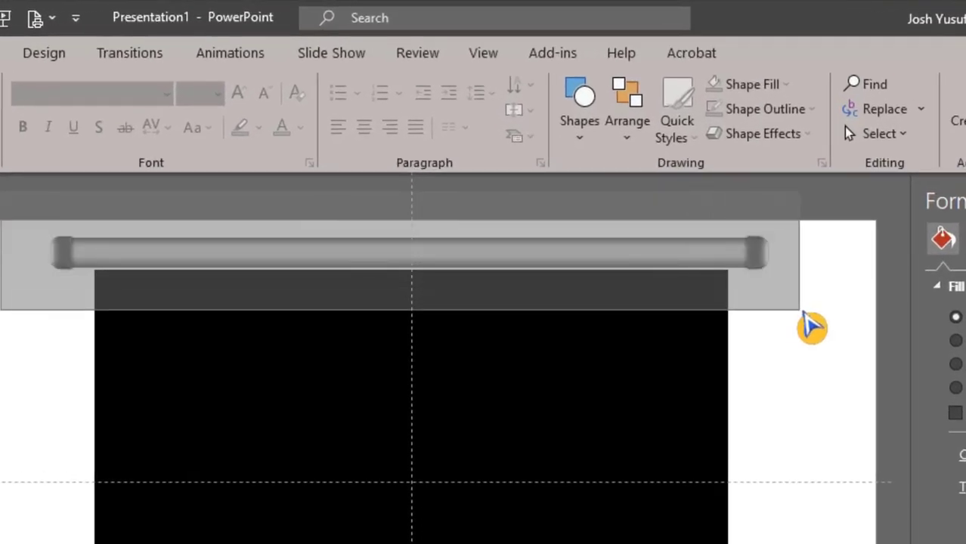
left_click_drag(420, 293, 812, 326)
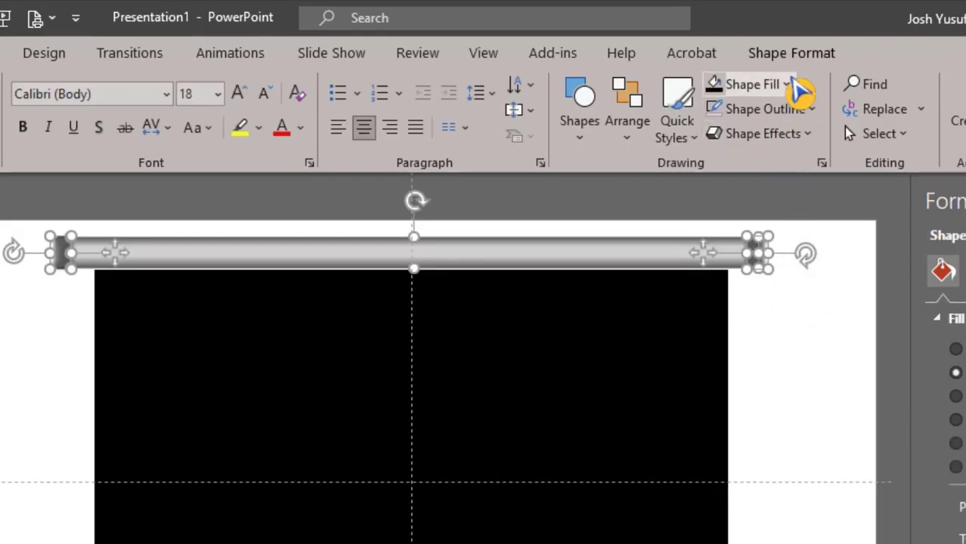
left_click(797, 57)
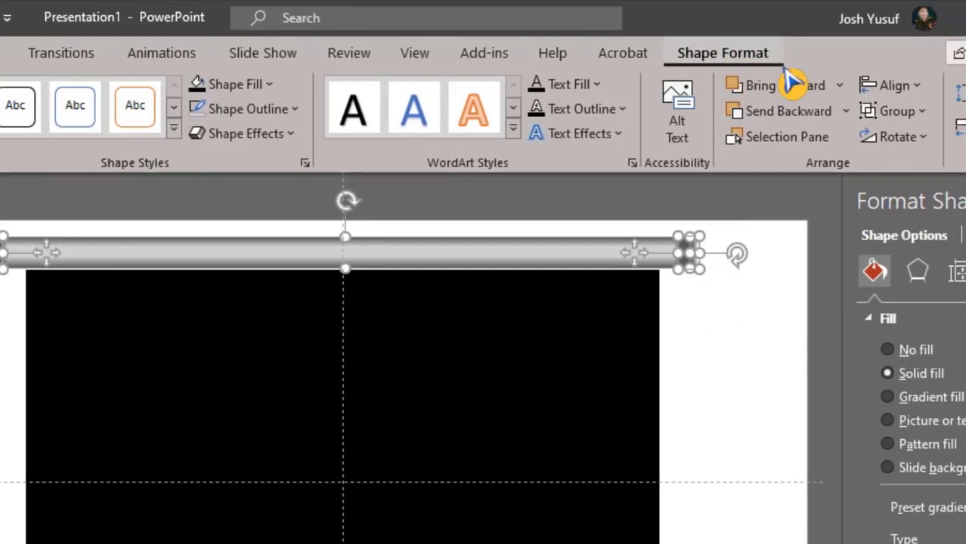
left_click(869, 114)
left_click(869, 139)
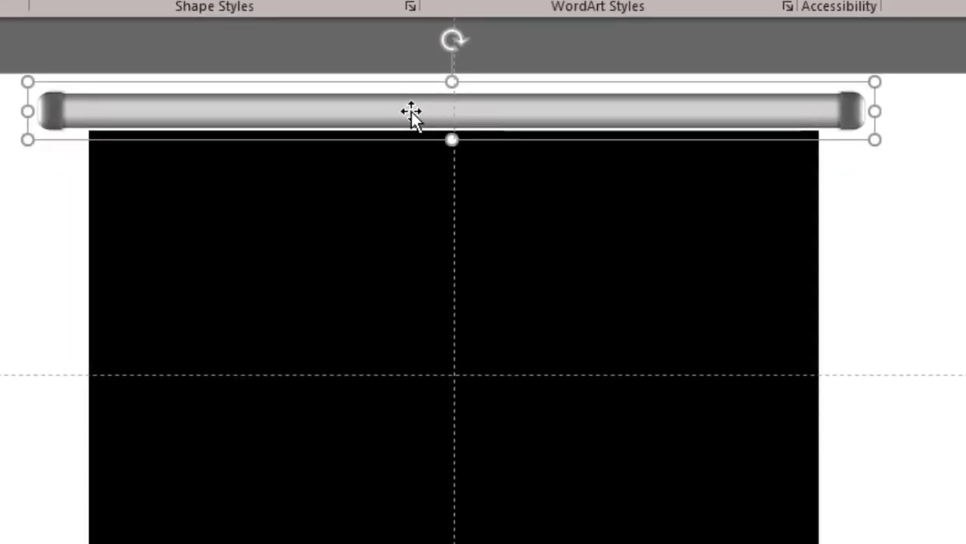
Position the rod at the black rectangle's top and place a copy along its bottom edge.
left_click_drag(395, 151, 420, 104)
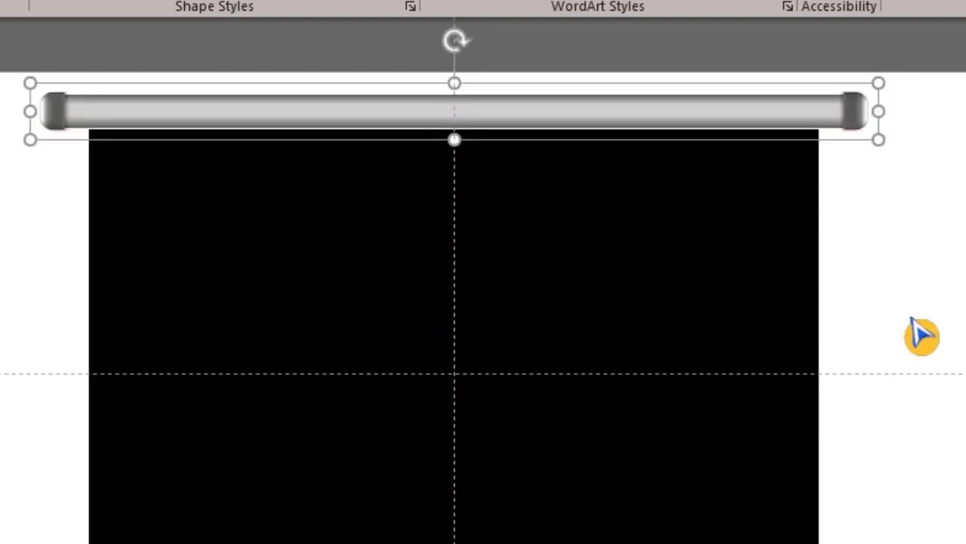
key("Down")
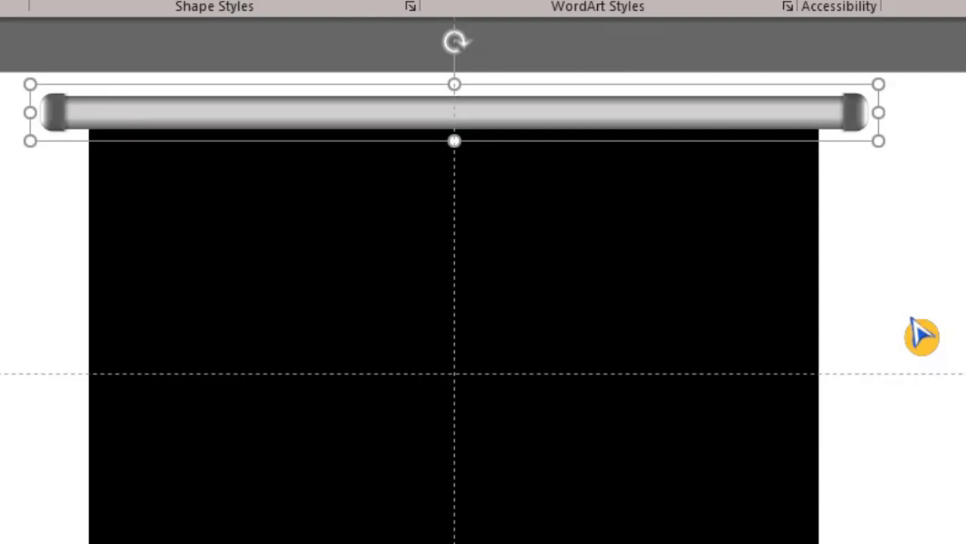
key("ctrl+d")
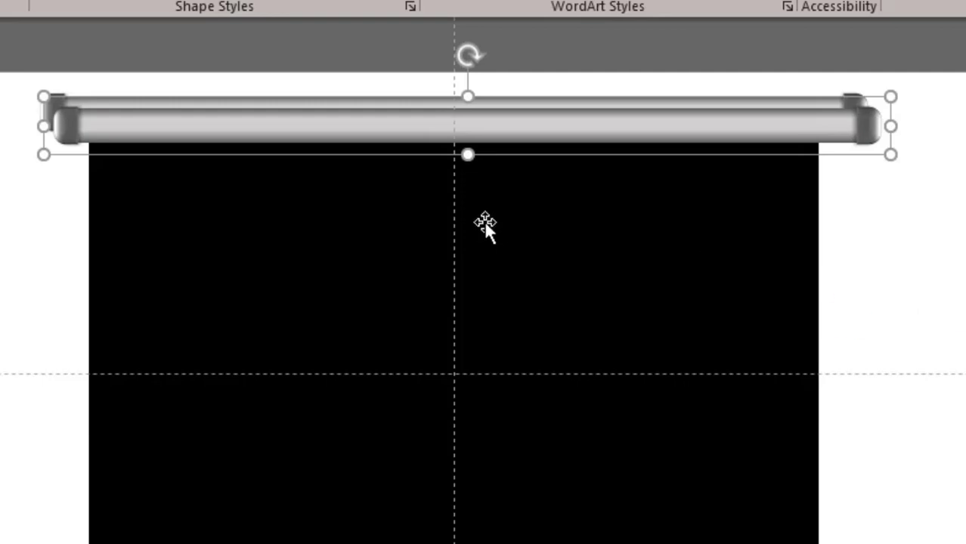
mouse_move(553, 130)
left_mouse_down()
mouse_move(531, 526)
mouse_move(557, 496)
left_mouse_up()
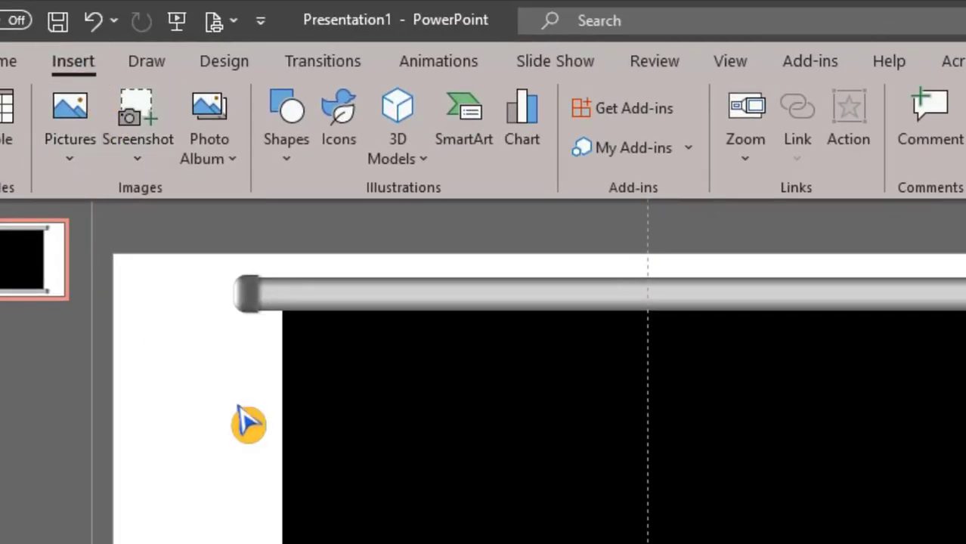
Insert a new WordArt text box and make its text gold.
left_click(826, 140)
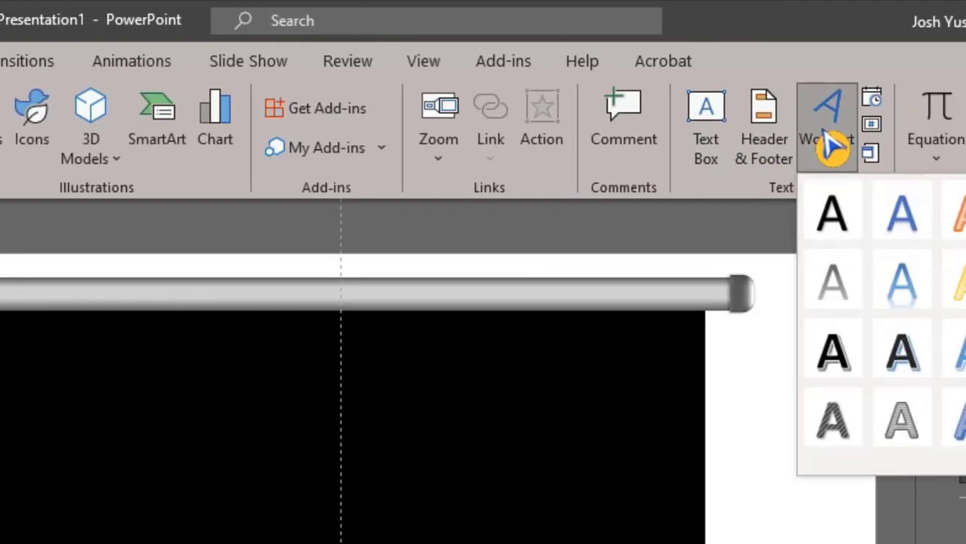
left_click(835, 230)
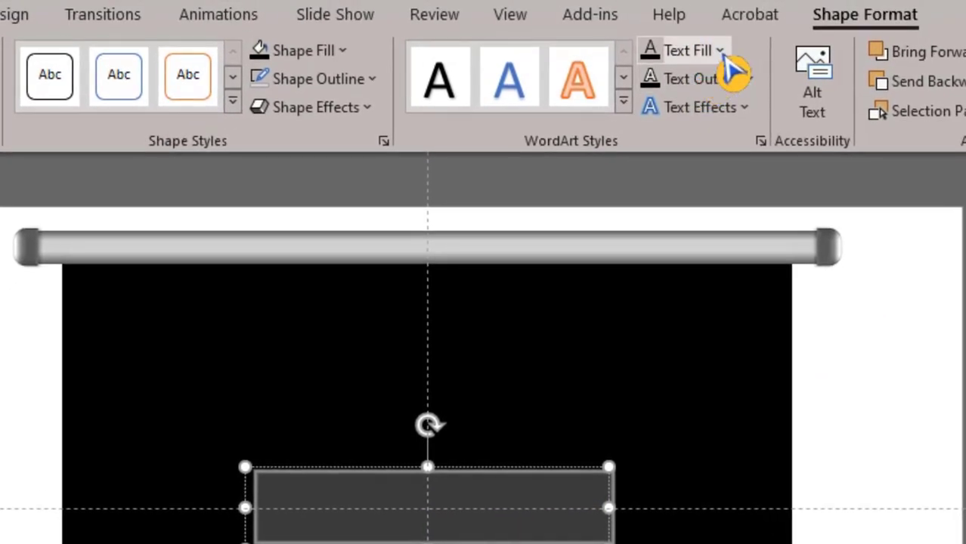
left_click(724, 57)
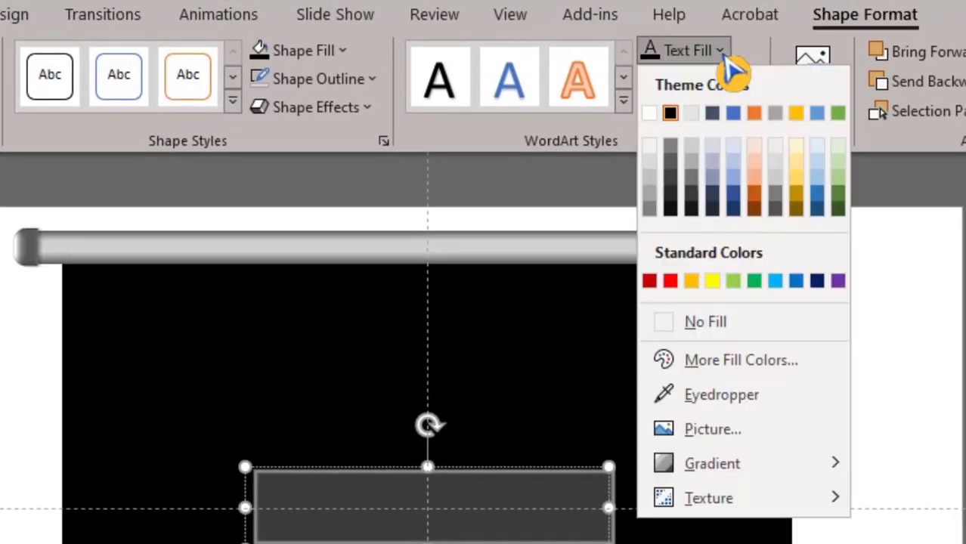
left_click(691, 280)
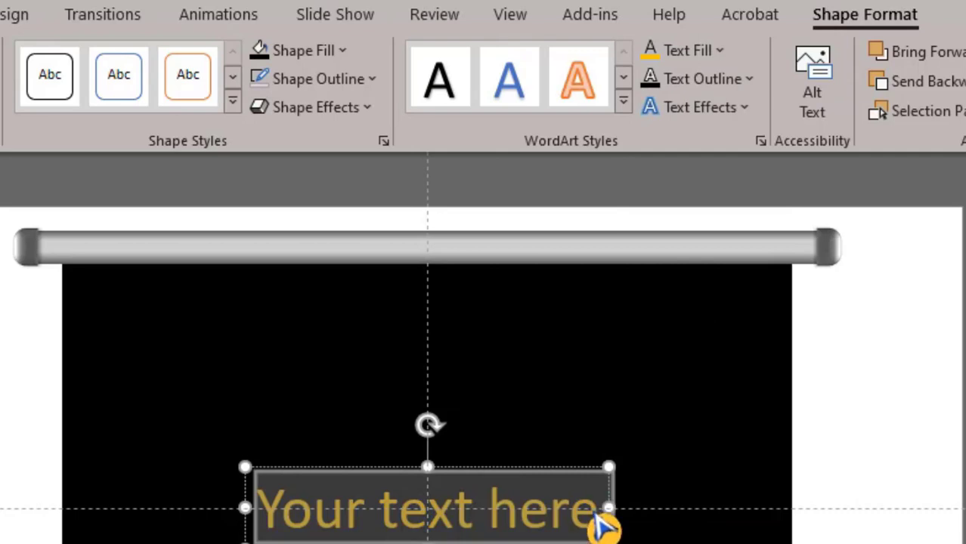
Replace the WordArt placeholder with 'Thank You' and select the text box.
left_click_drag(604, 509, 296, 521)
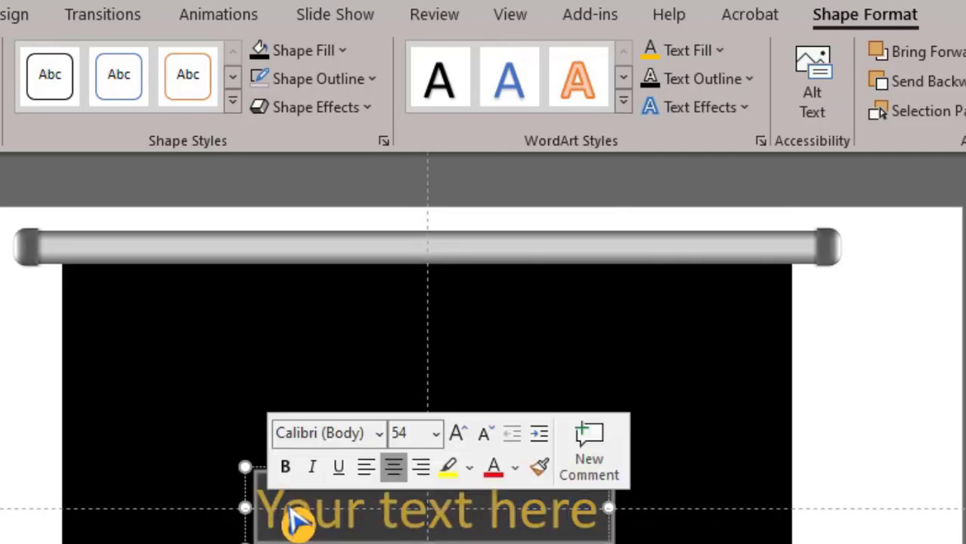
type("Thank")
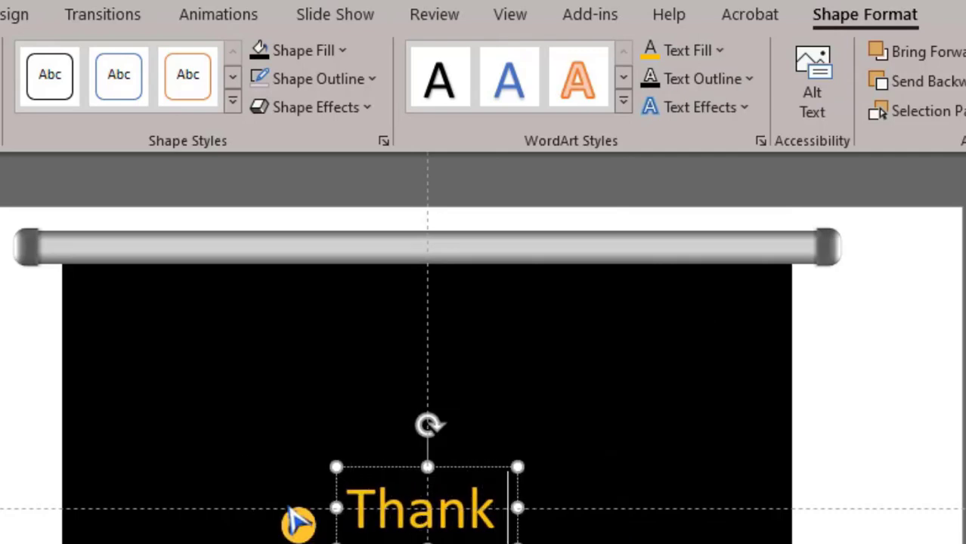
type(" You")
key("Escape")
key("Escape")
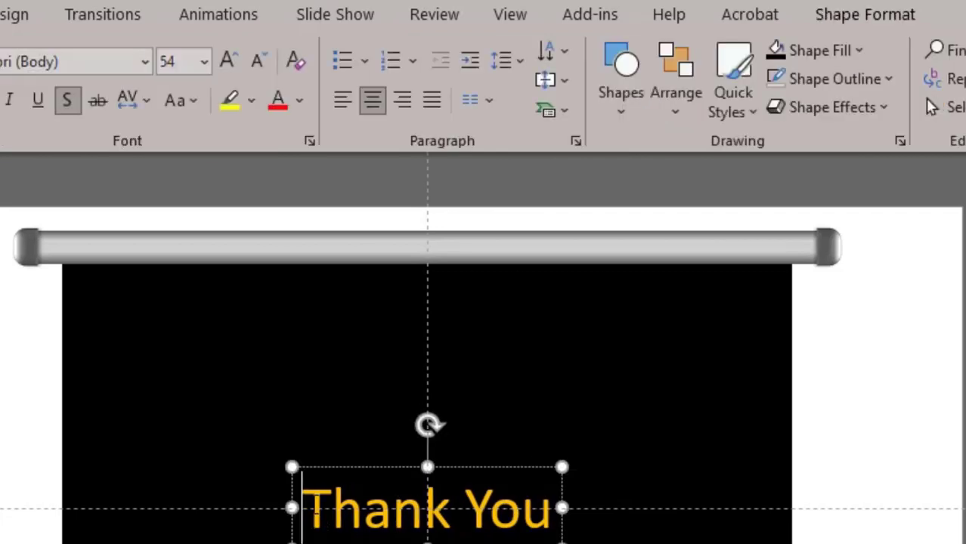
left_click_drag(302, 510, 560, 510)
left_click(66, 98)
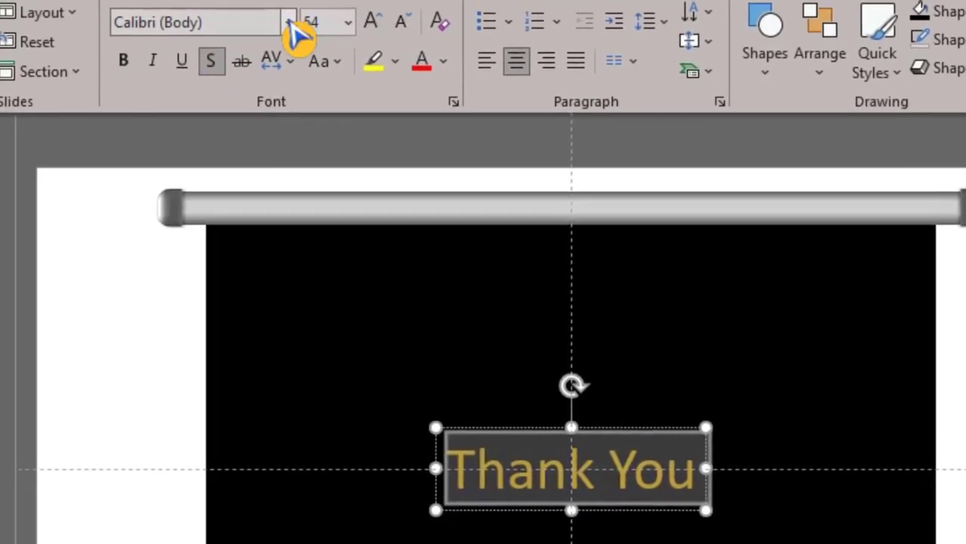
Set Thank You to Midnight Drive, 66 pt, with Very Loose character spacing.
left_click(295, 28)
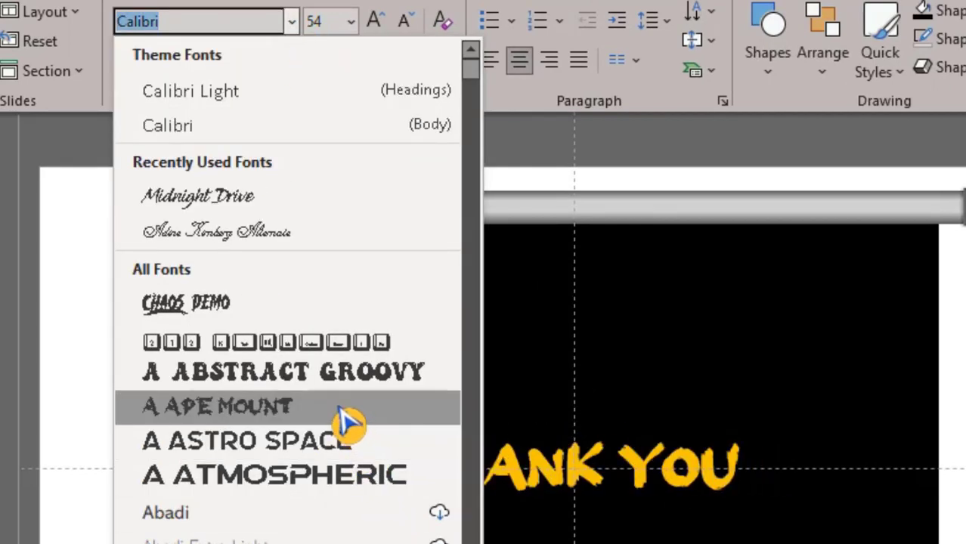
left_click(219, 198)
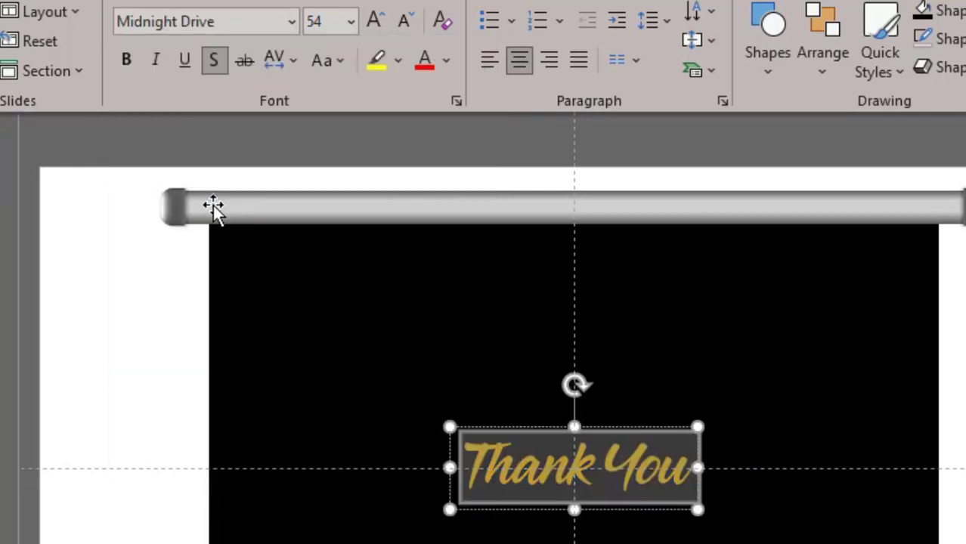
left_click(350, 22)
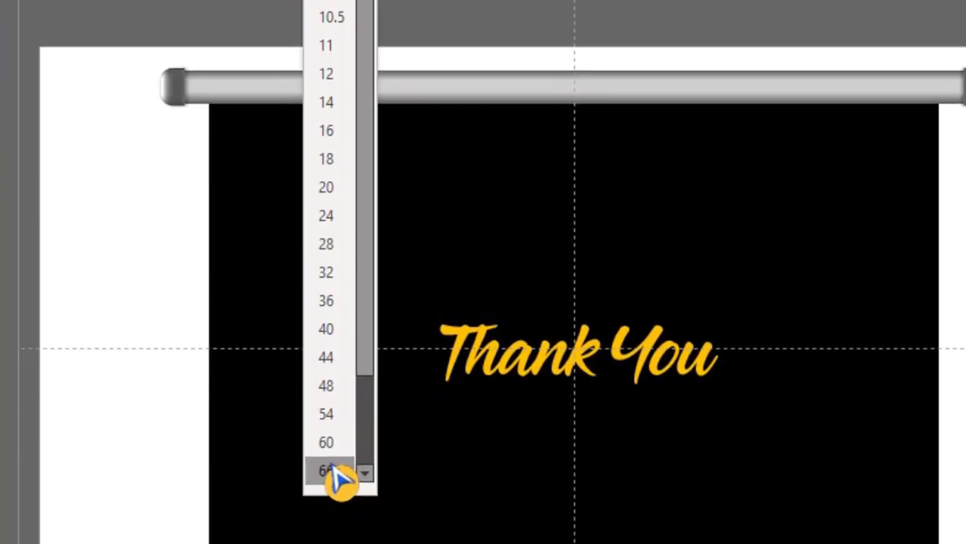
left_click(332, 472)
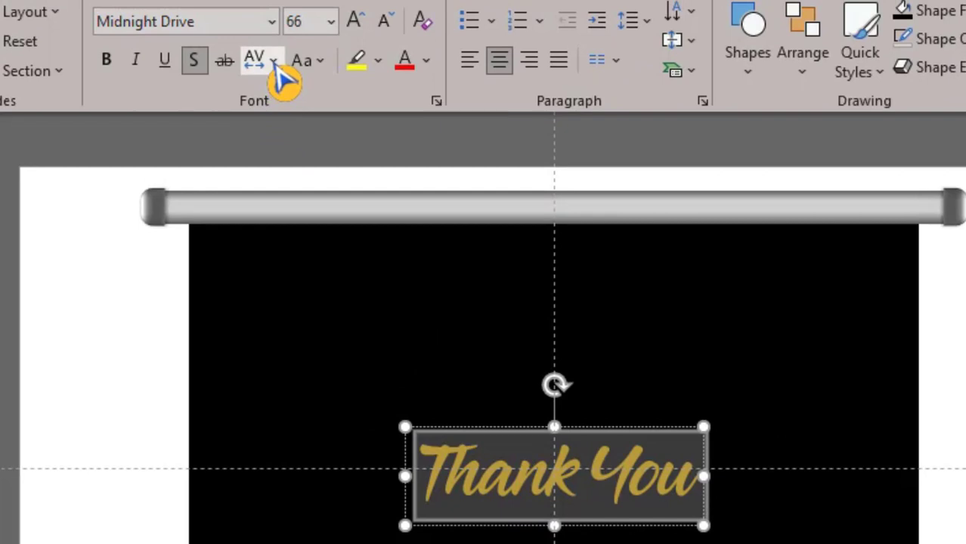
left_click(273, 62)
left_click(275, 61)
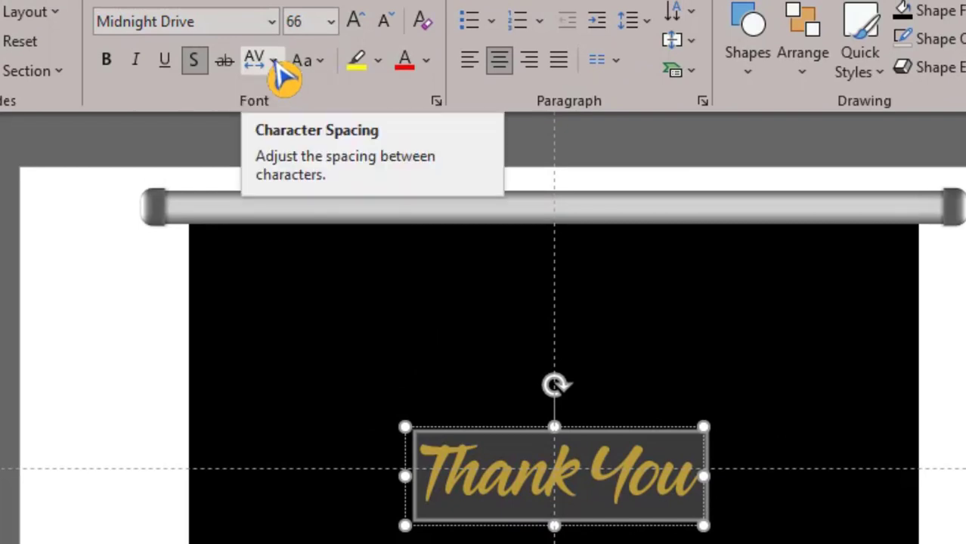
left_click(275, 62)
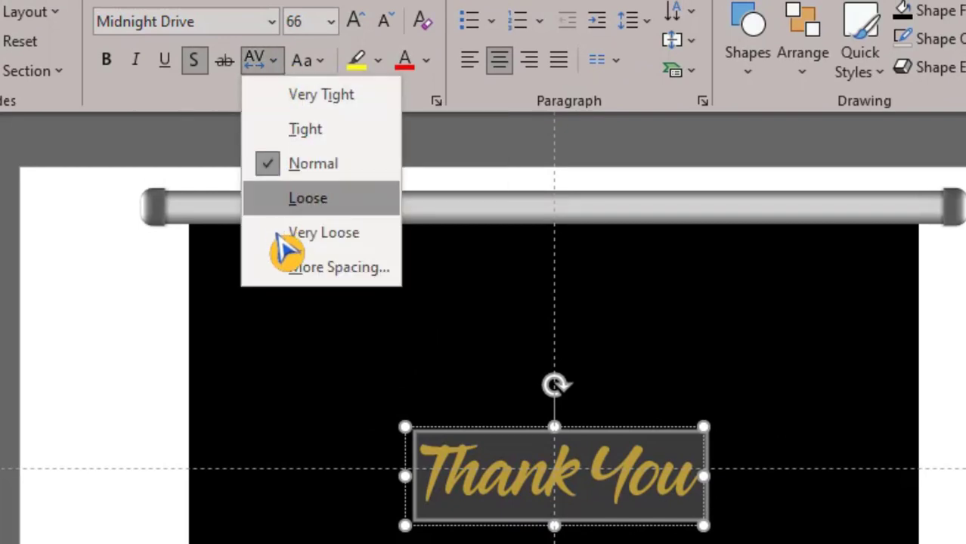
left_click(314, 239)
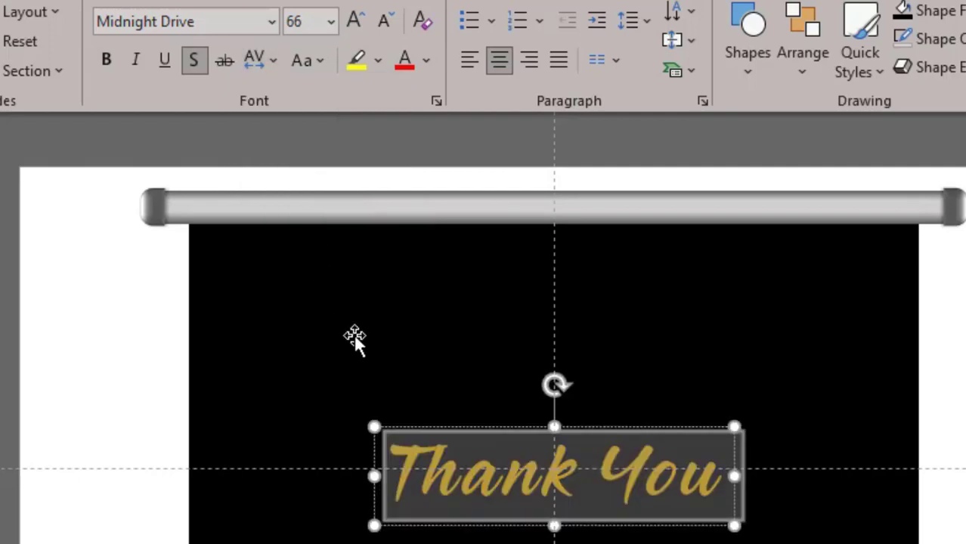
key("Escape")
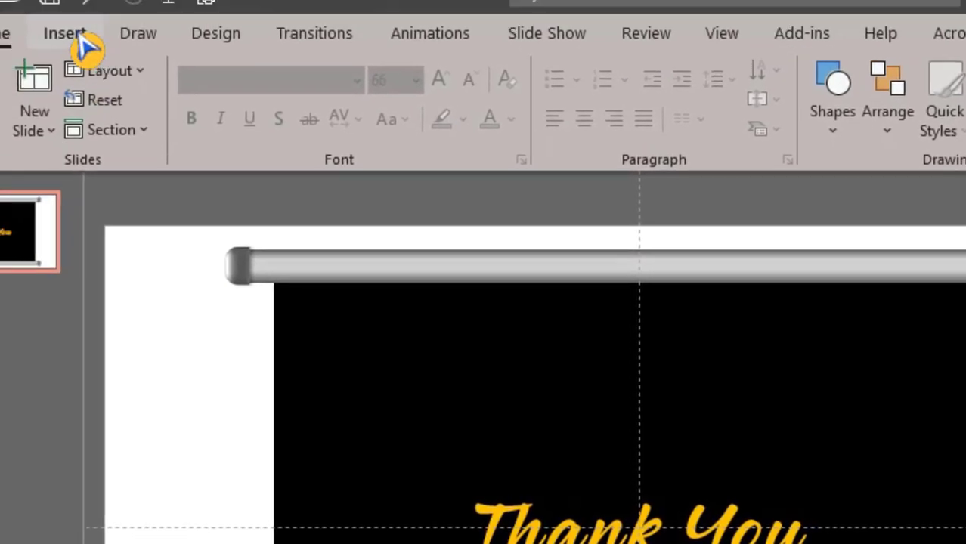
Draw a rectangle over most of the black banner below the rod, with no outline.
left_click(71, 35)
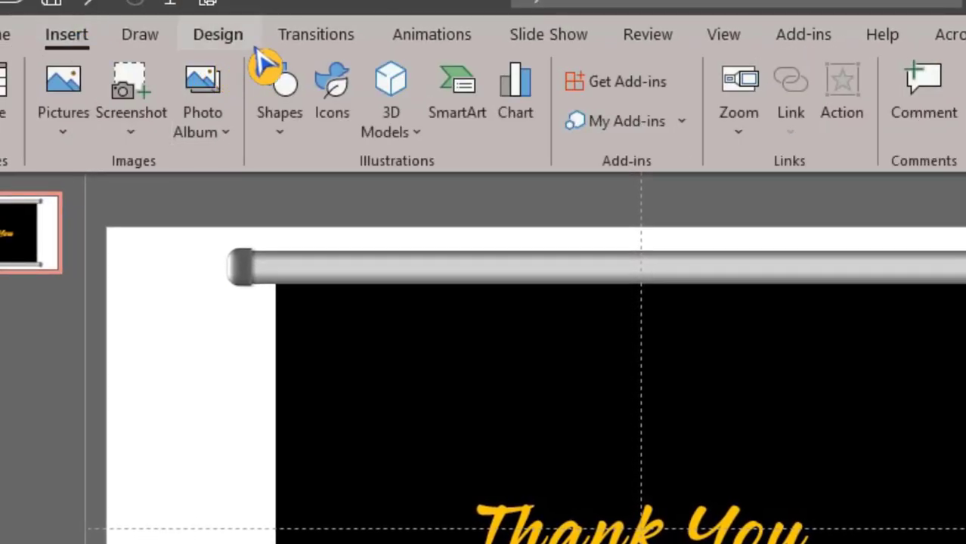
left_click(281, 136)
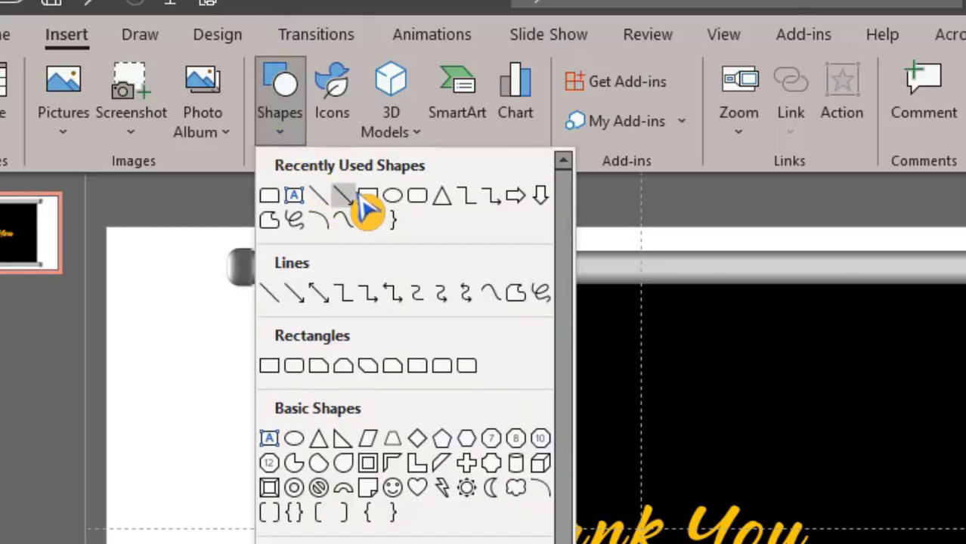
left_click(369, 198)
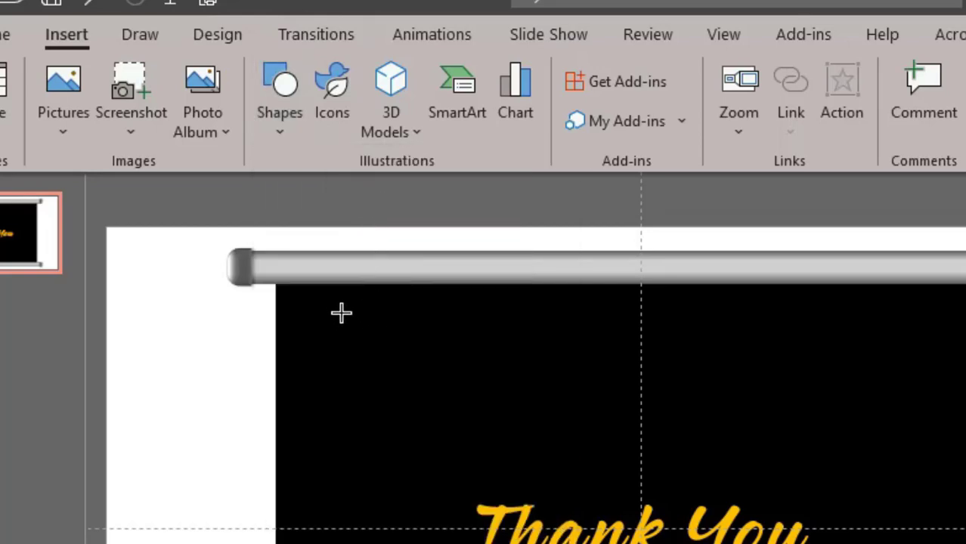
left_click_drag(321, 287, 844, 543)
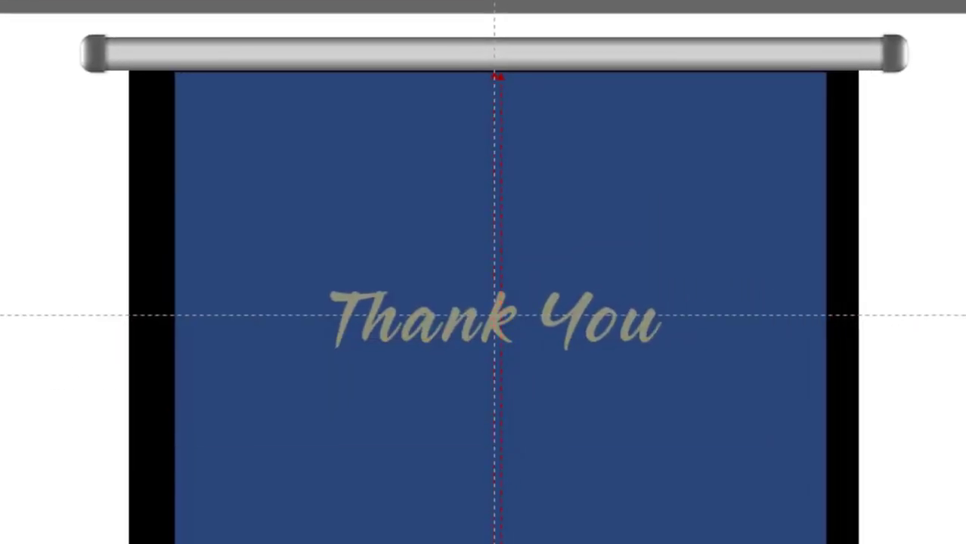
left_click_drag(844, 543, 798, 543)
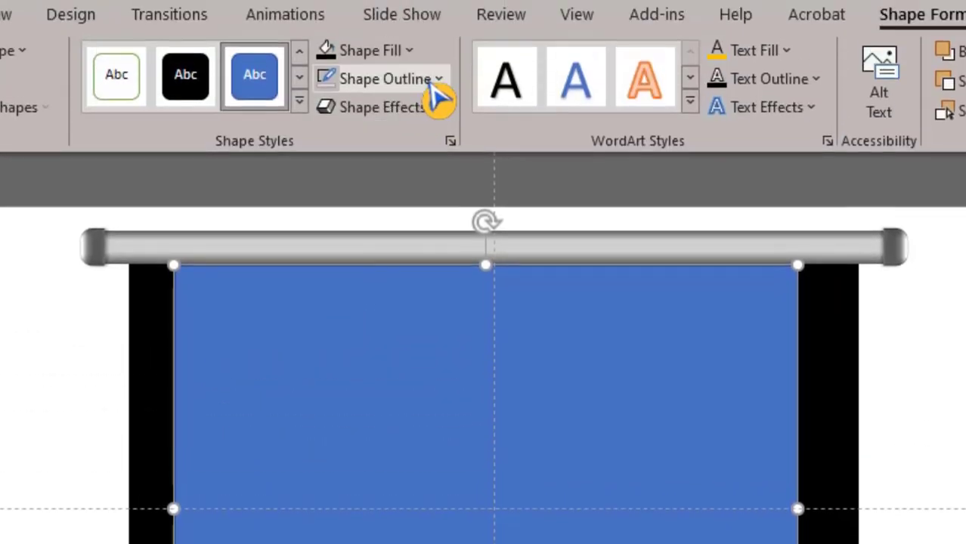
left_click(440, 80)
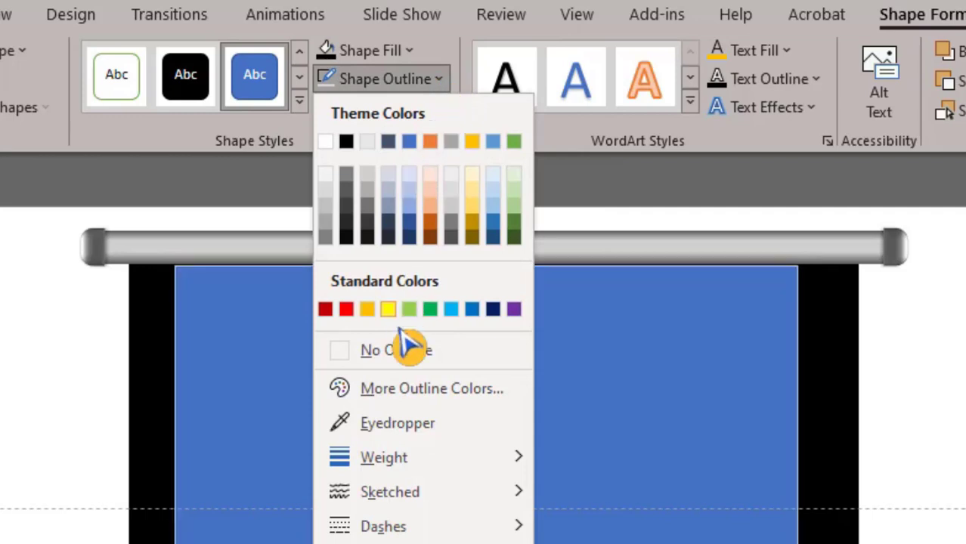
left_click(404, 352)
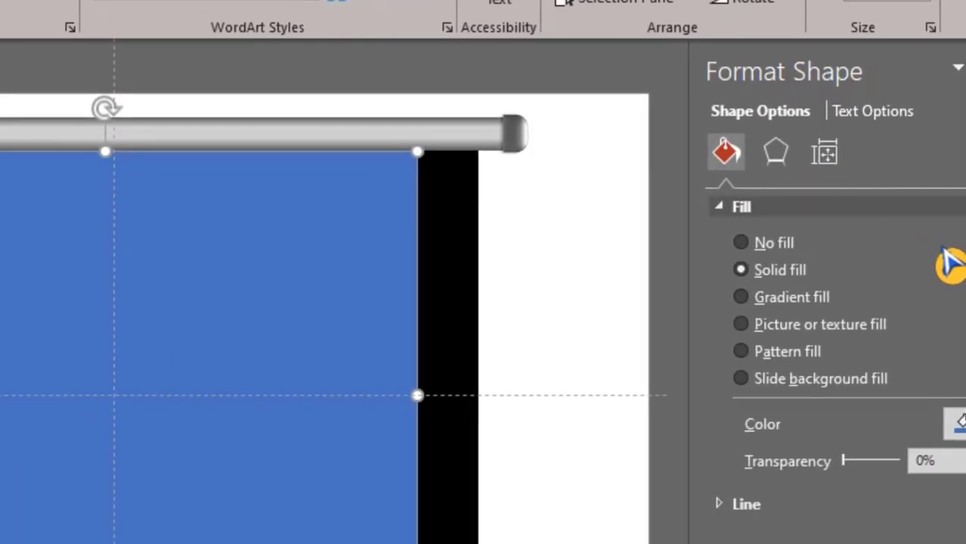
Fill the rectangle with the picture LOB_7768 (2) from a file.
left_click(741, 324)
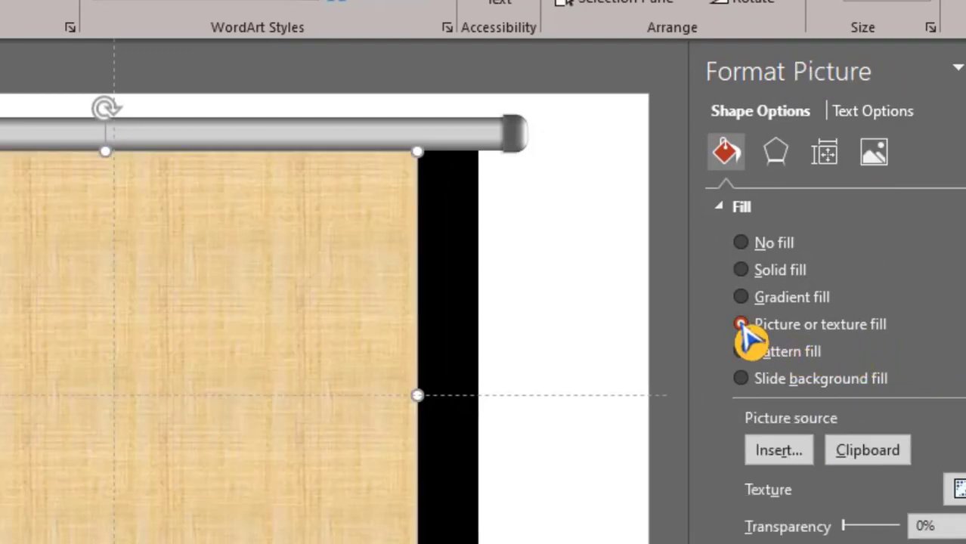
left_click(789, 462)
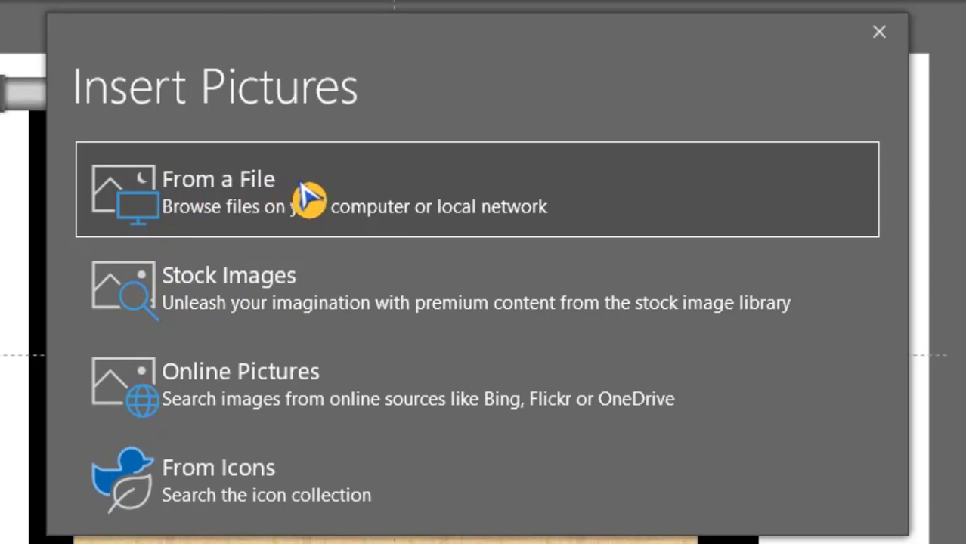
left_click(246, 198)
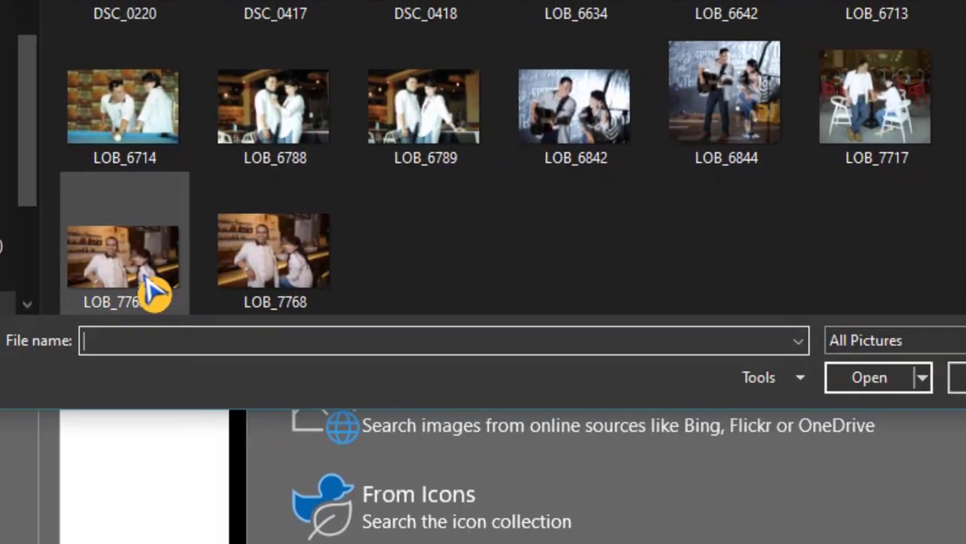
left_click(149, 285)
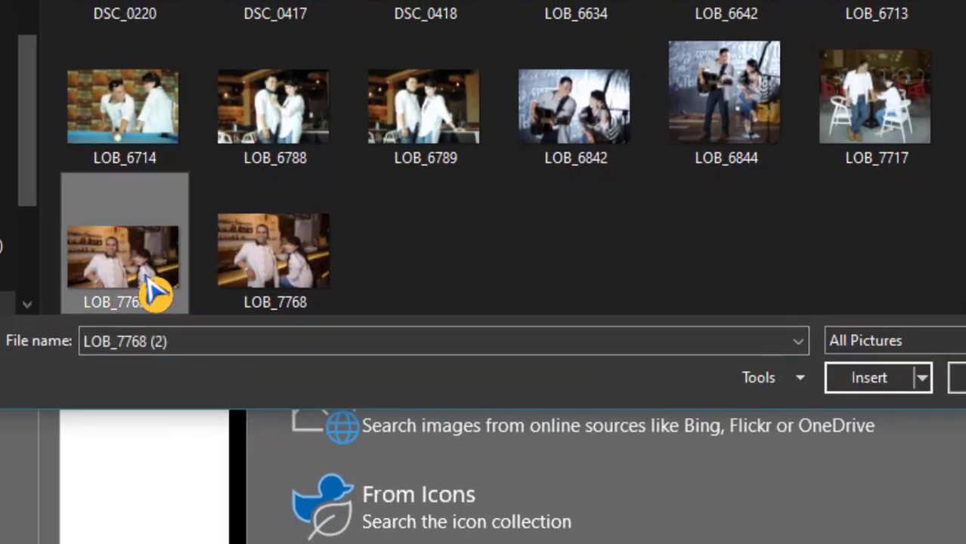
left_click(869, 378)
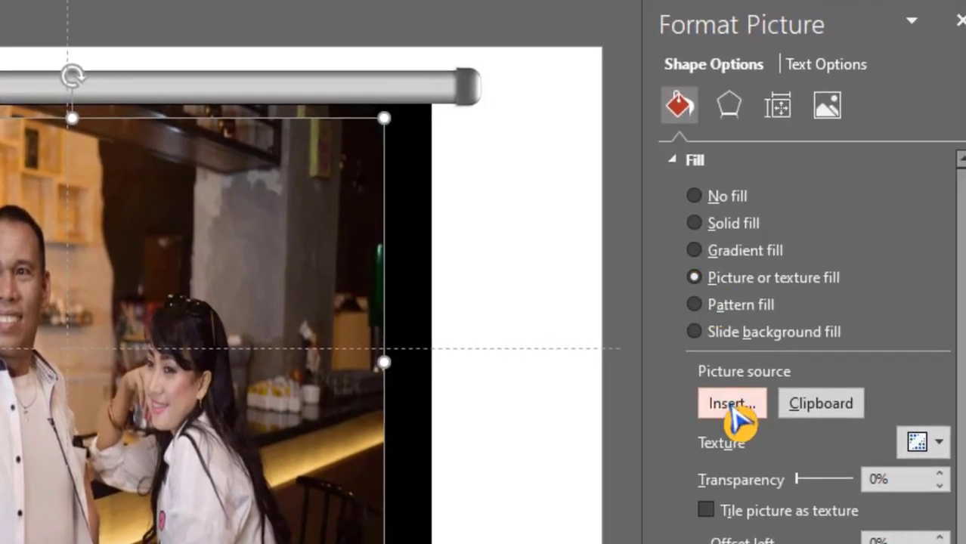
Change the rectangle's picture fill to photo LOB_6842.
left_click(731, 404)
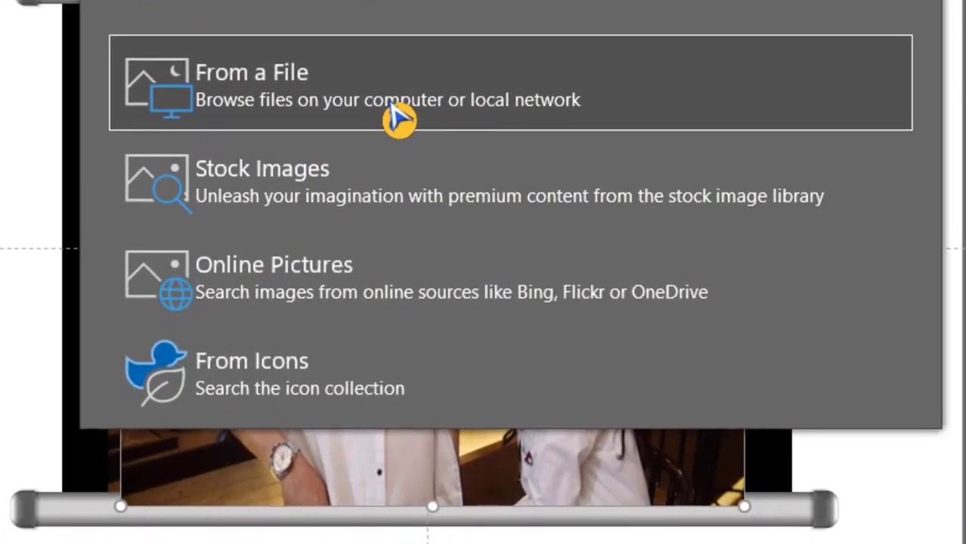
left_click(398, 117)
scroll(392, 125, "down", 2)
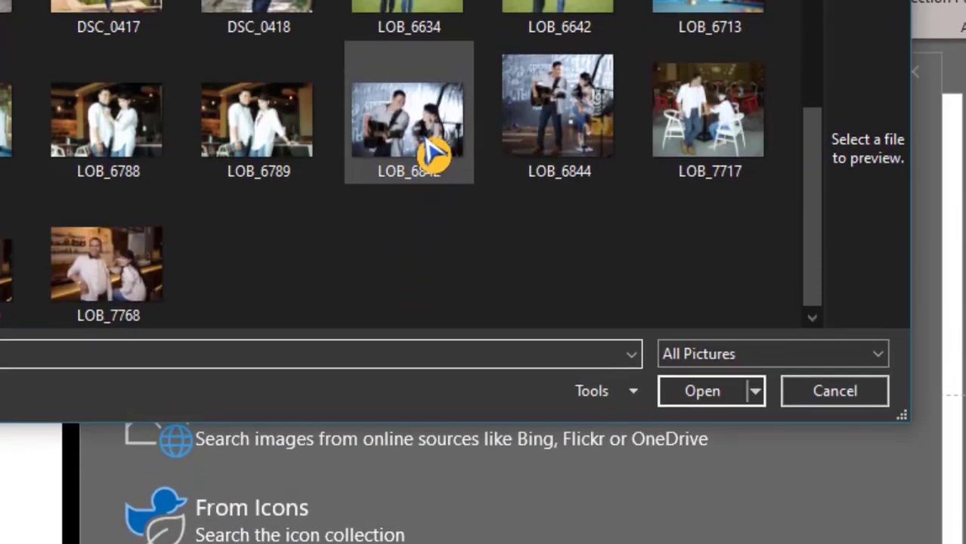
left_click(431, 155)
left_click(702, 392)
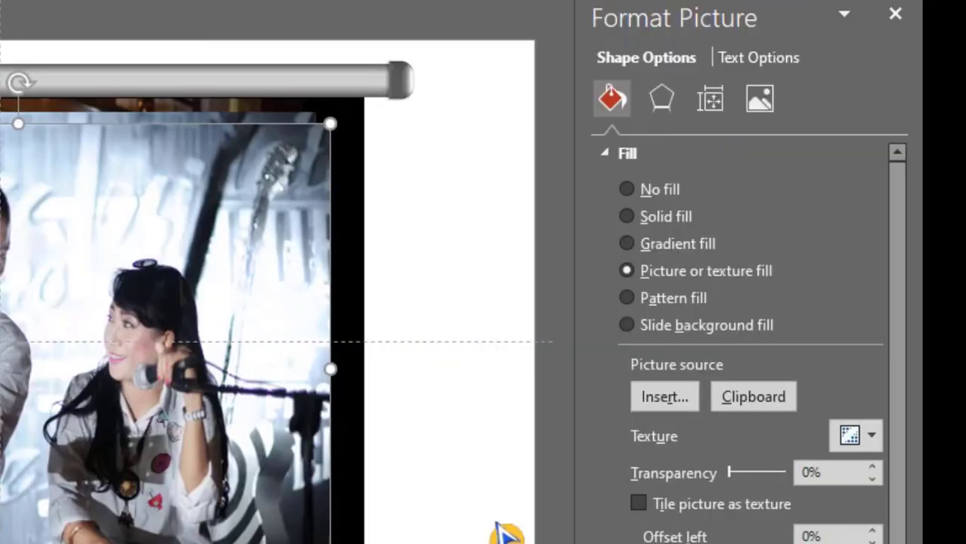
Replace the picture fill with LOB_6713, the pool-table photo.
left_click(664, 400)
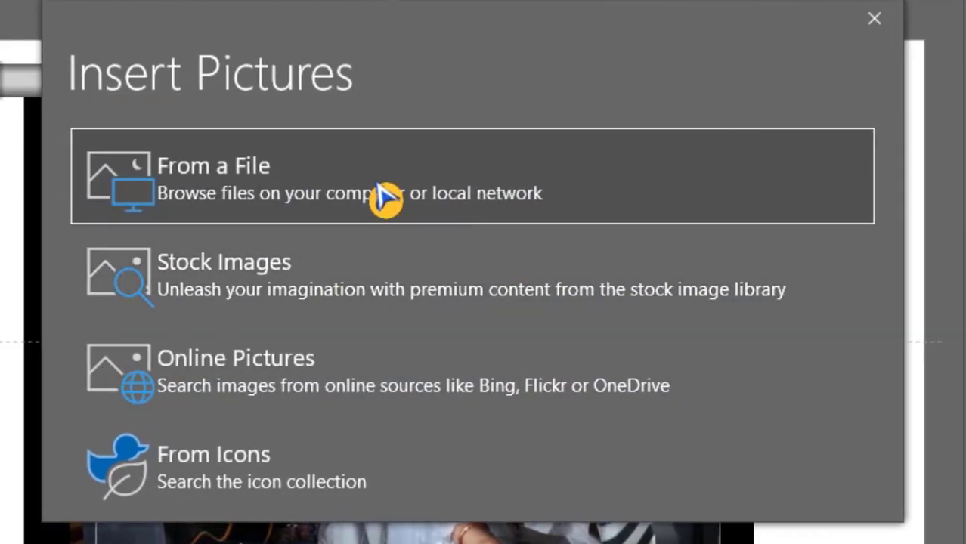
left_click(380, 195)
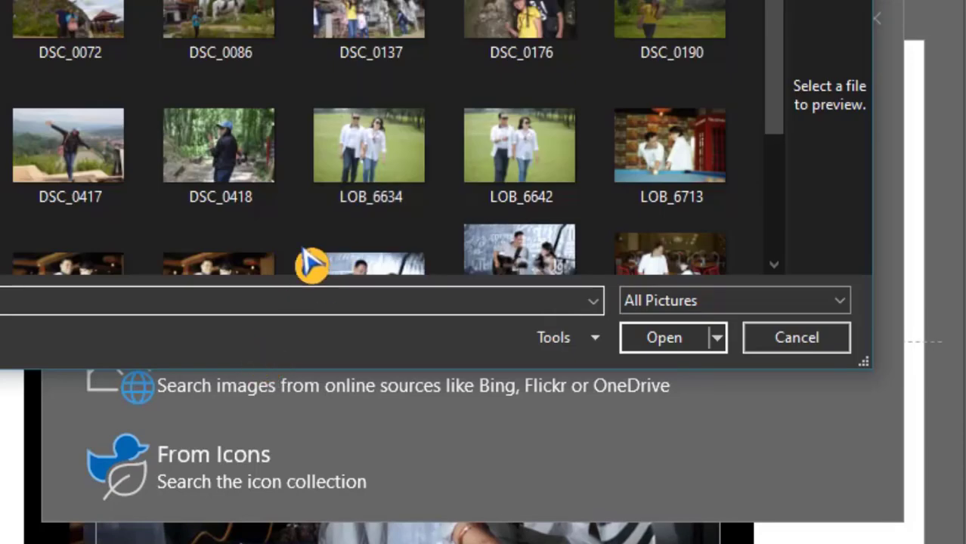
left_click(693, 175)
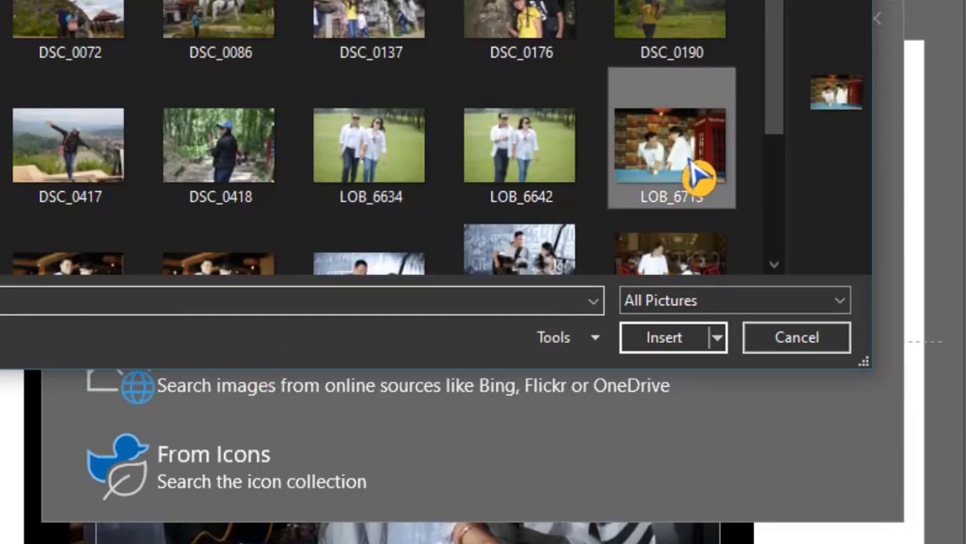
left_click(664, 350)
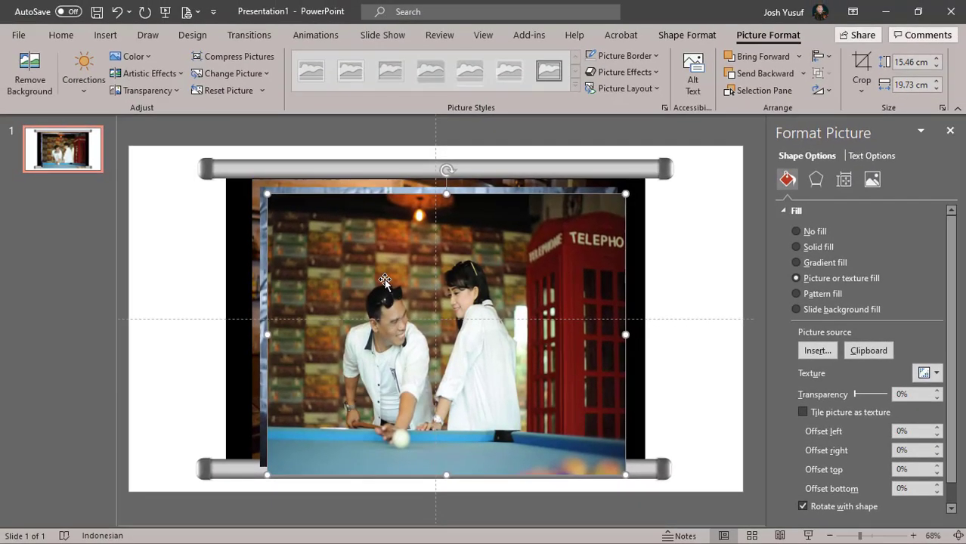
Fill the first two picture frames with photos LOB_6788 and LOB_7717.
left_click(816, 354)
left_click(449, 244)
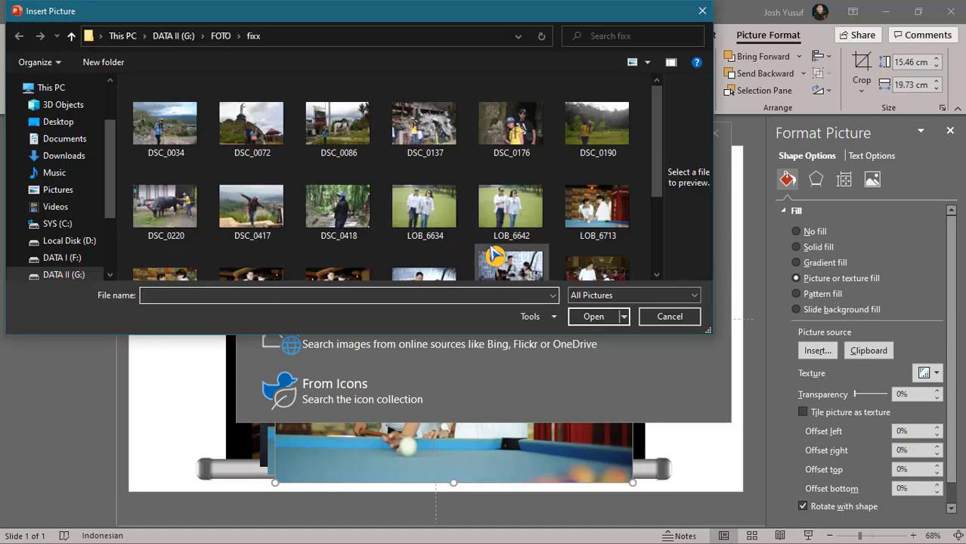
scroll(499, 254, "down", 1)
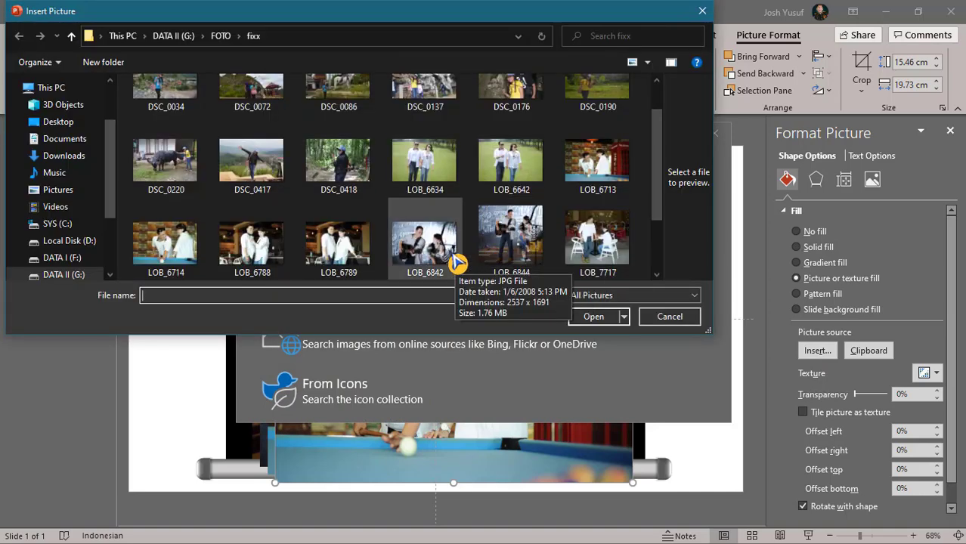
double_click(252, 257)
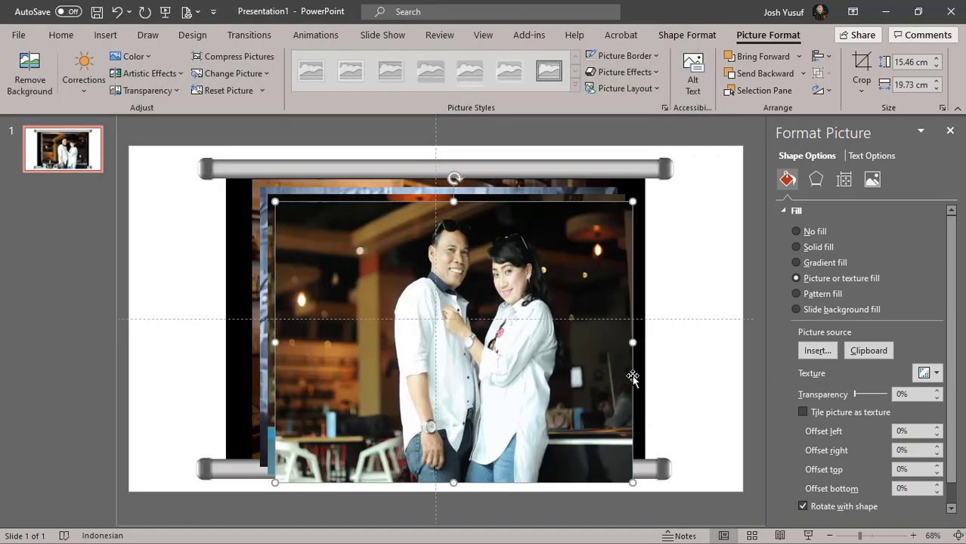
left_click(817, 350)
left_click(449, 244)
scroll(604, 200, "down", 3)
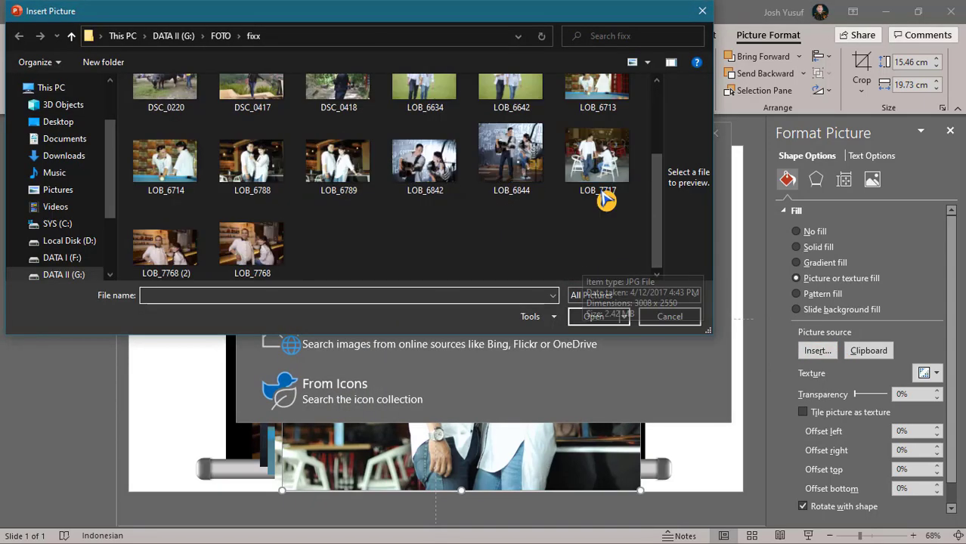
double_click(605, 200)
Fill the front frame with LOB_6634, the park-walk photo.
left_click(812, 349)
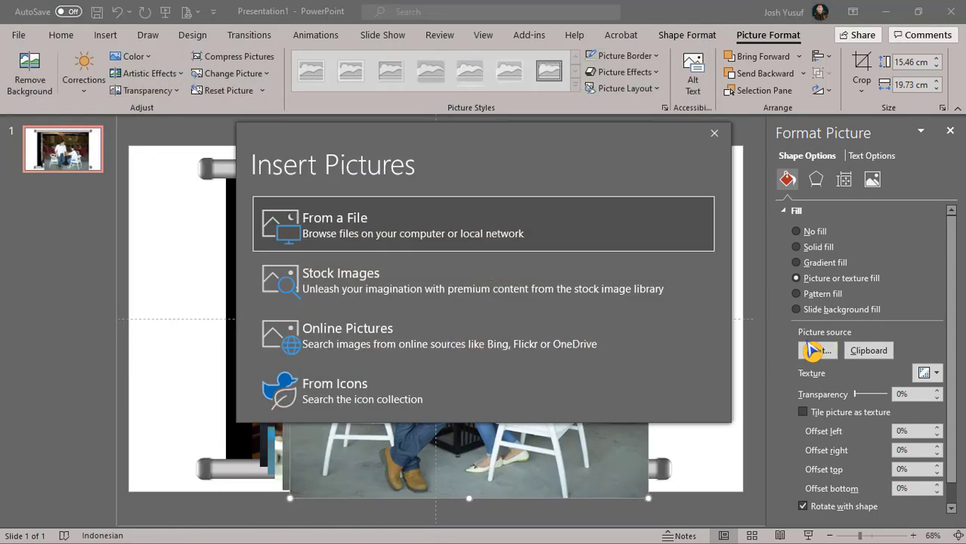
left_click(453, 223)
scroll(529, 215, "down", 1)
left_click(425, 163)
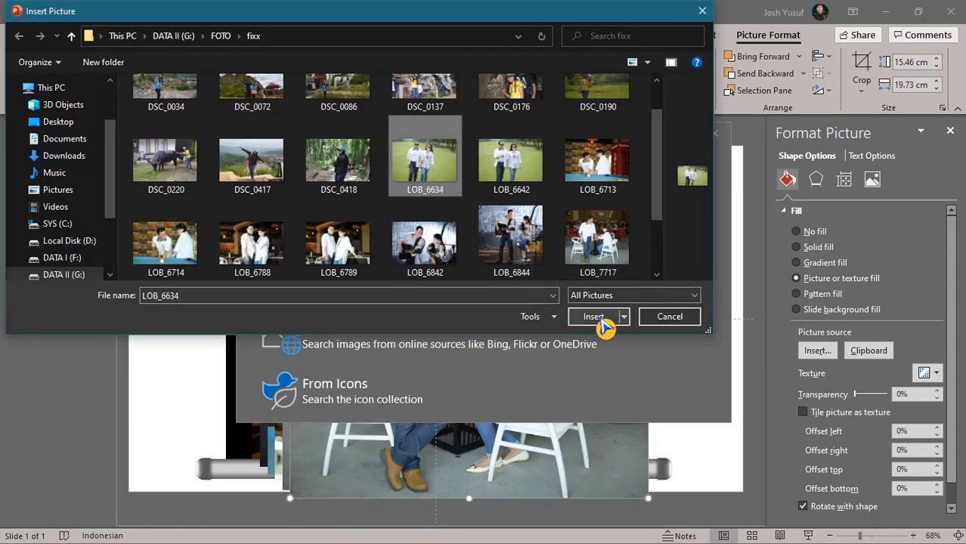
left_click(593, 317)
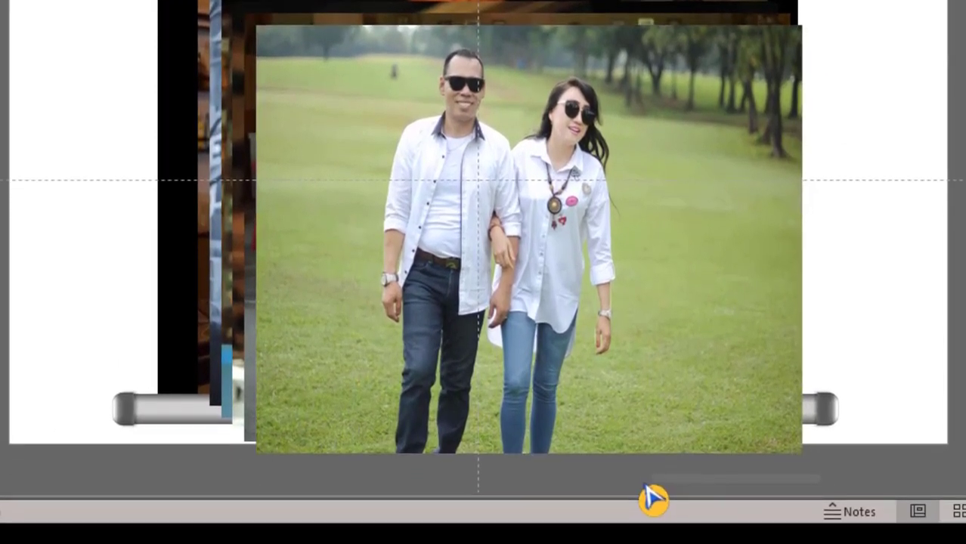
Select all stacked photos and align them centre and middle on one another.
left_click_drag(185, 385, 207, 61)
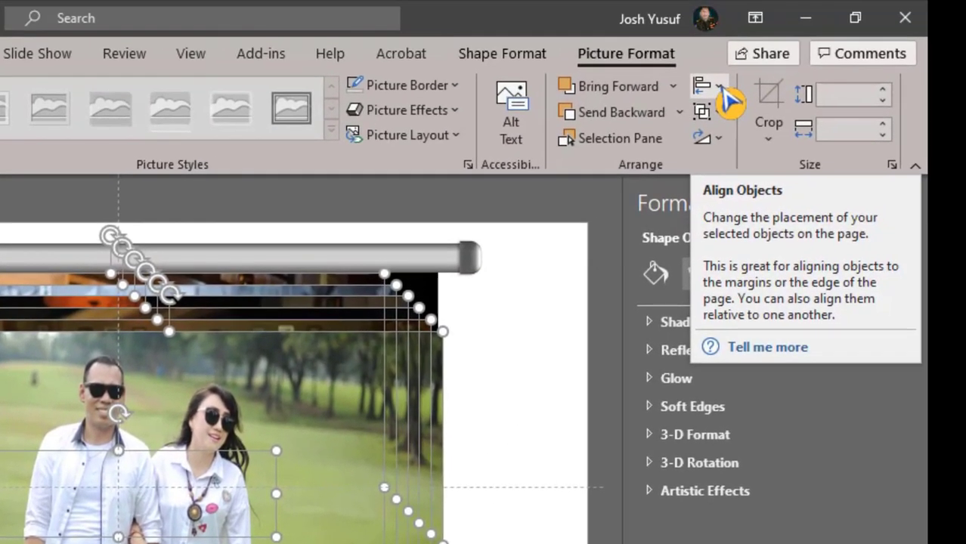
left_click(718, 87)
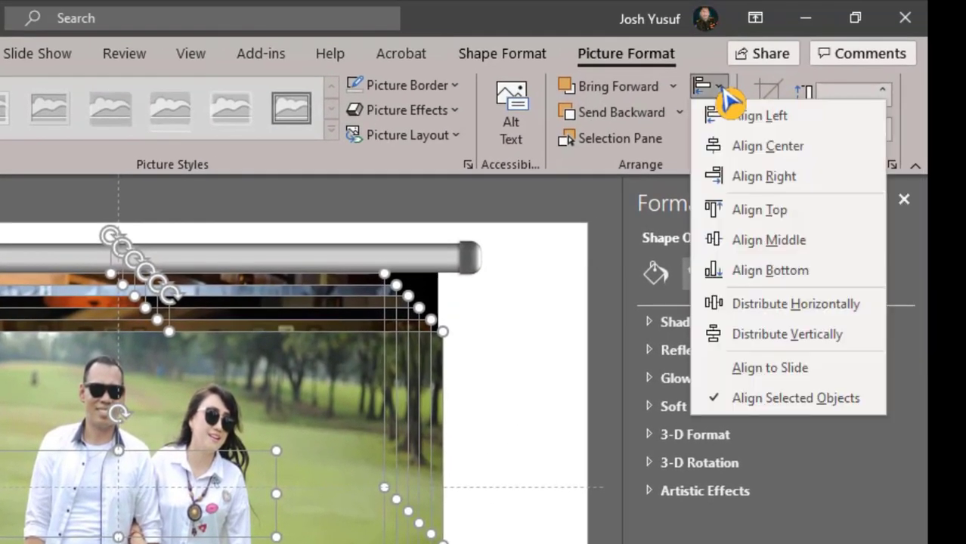
left_click(756, 151)
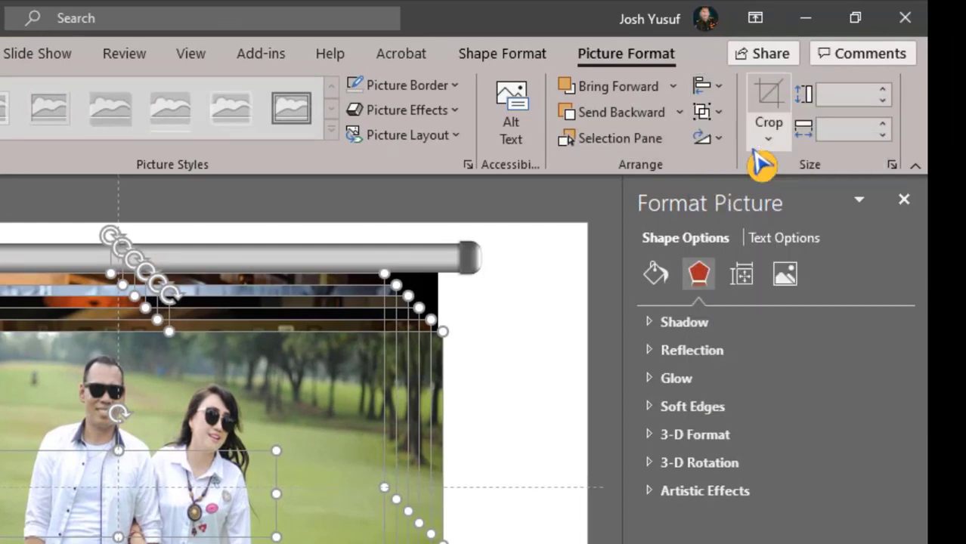
left_click(719, 90)
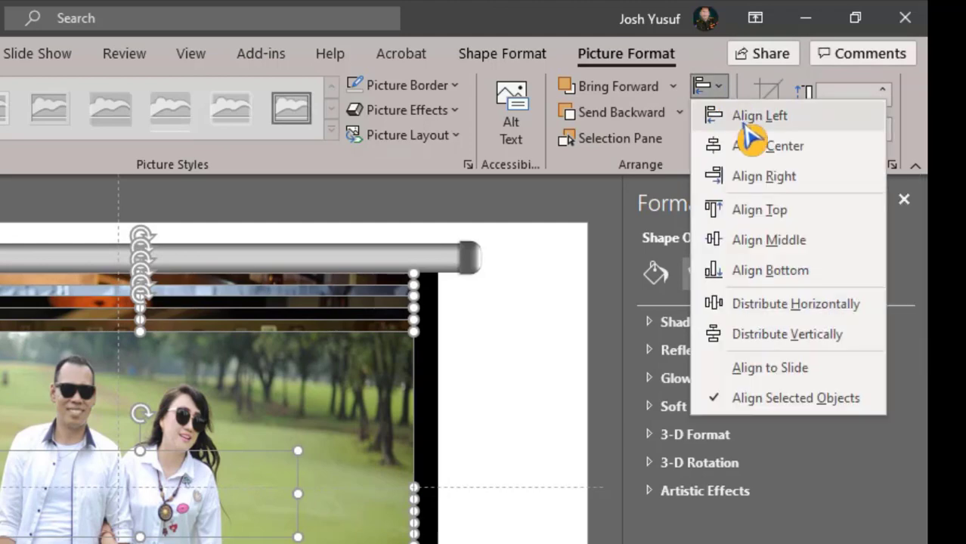
left_click(772, 252)
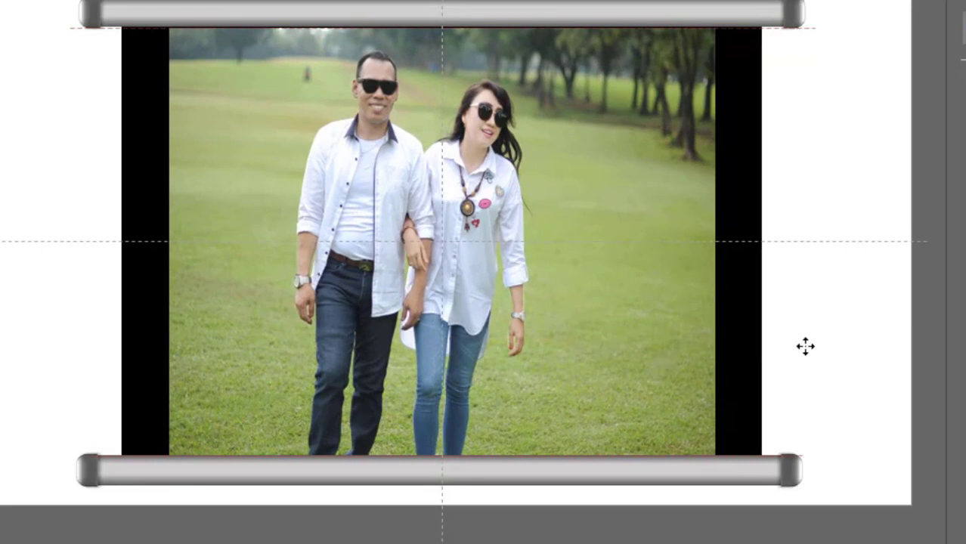
left_click(862, 371)
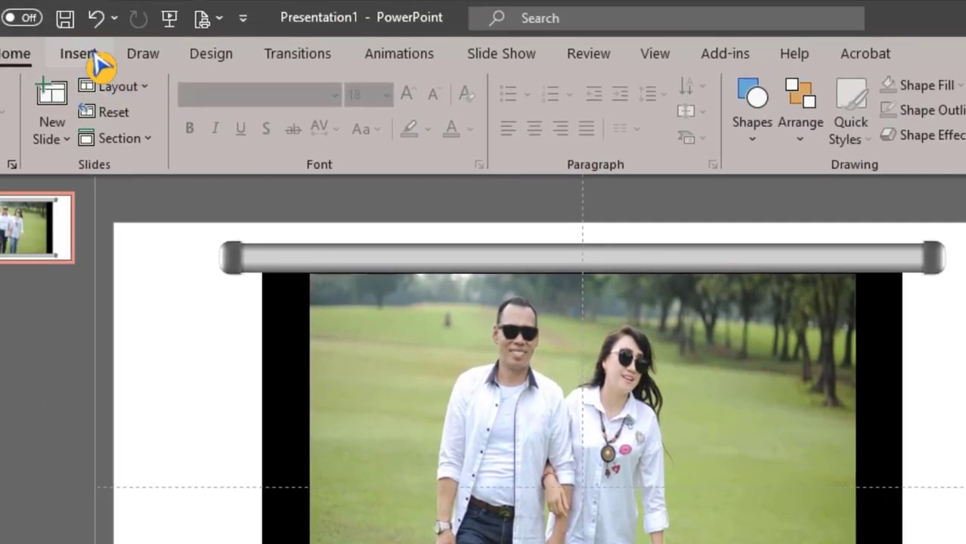
Add first-style WordArt reading 'Quality Time' over the photo and select its text.
left_click(50, 2)
left_click(880, 129)
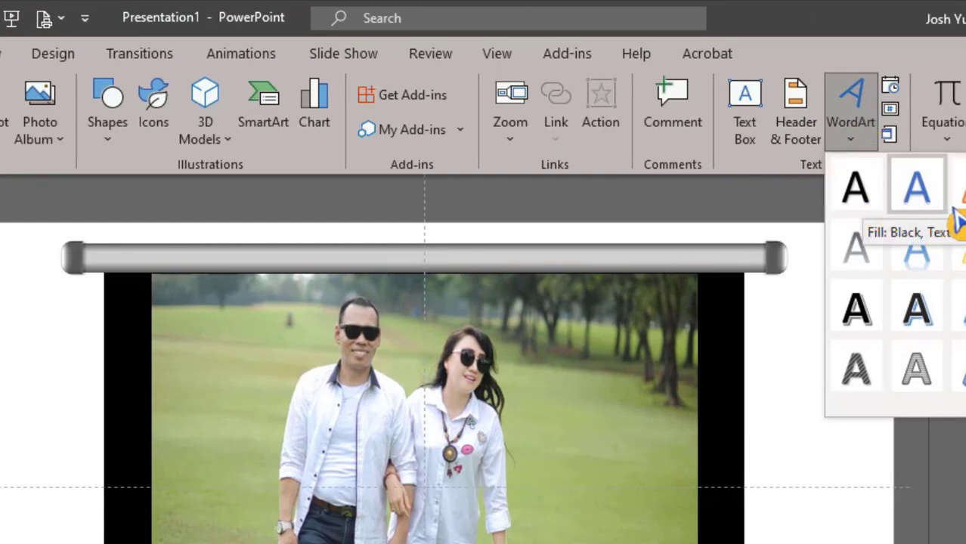
left_click(877, 192)
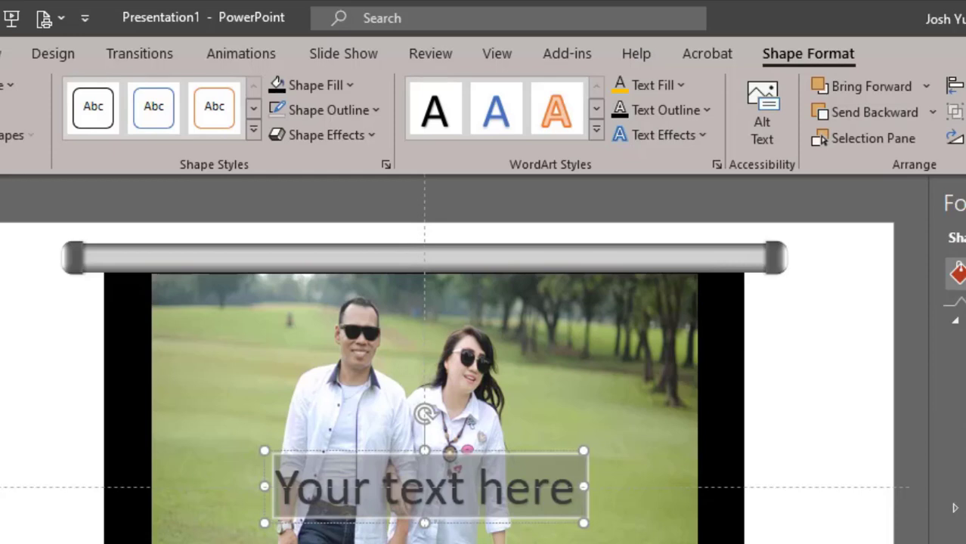
type("Quality Time")
left_click_drag(292, 475, 533, 500)
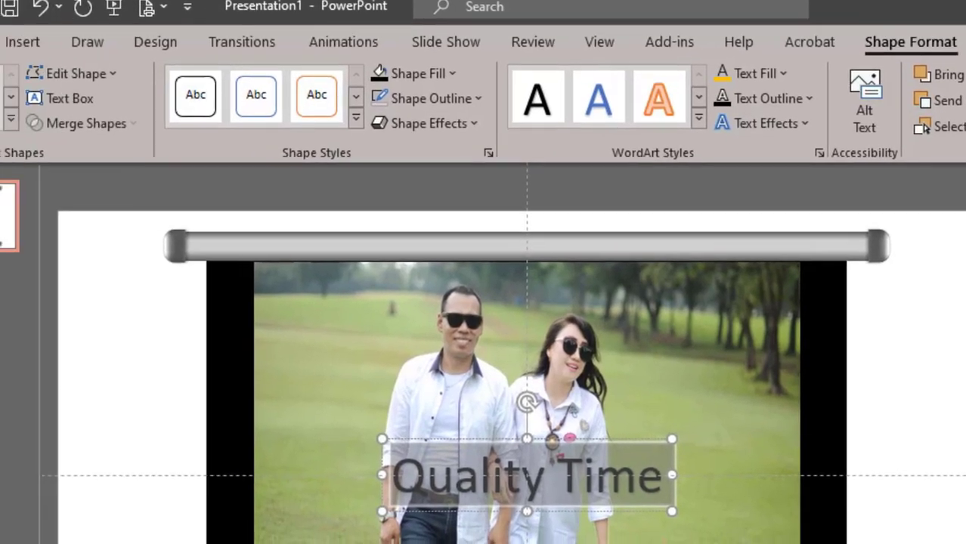
left_click(57, 30)
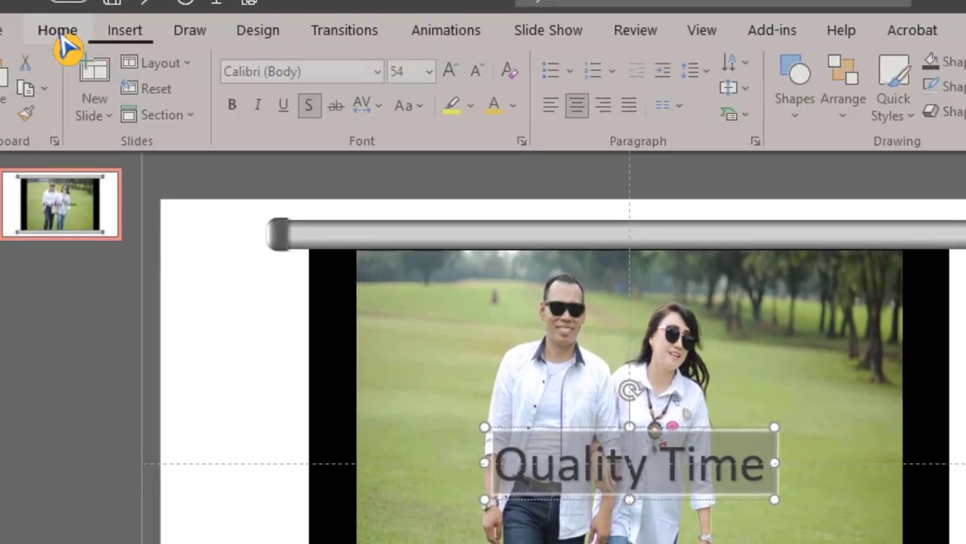
Set Quality Time to gold Midnight Drive at 88 pt, close Format Background, reselect it.
left_click(386, 79)
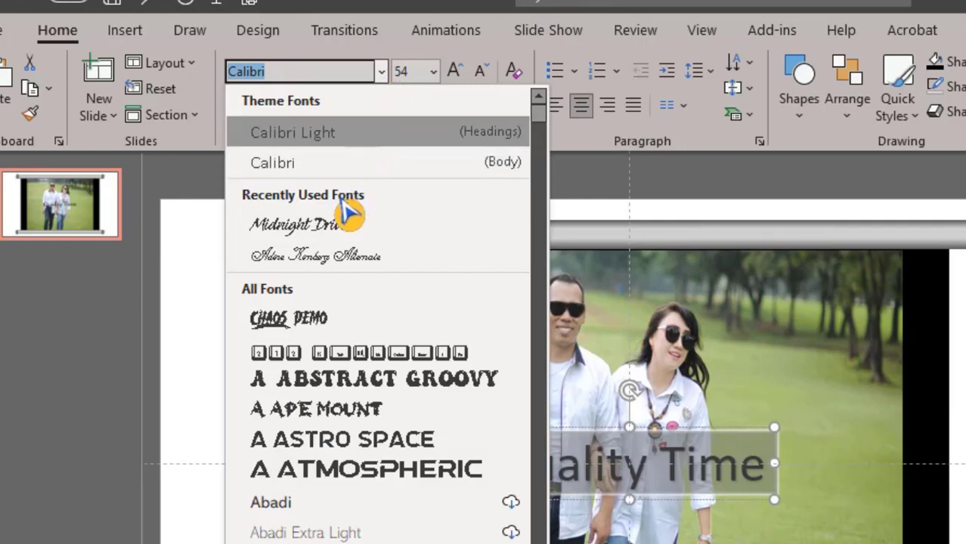
left_click(337, 225)
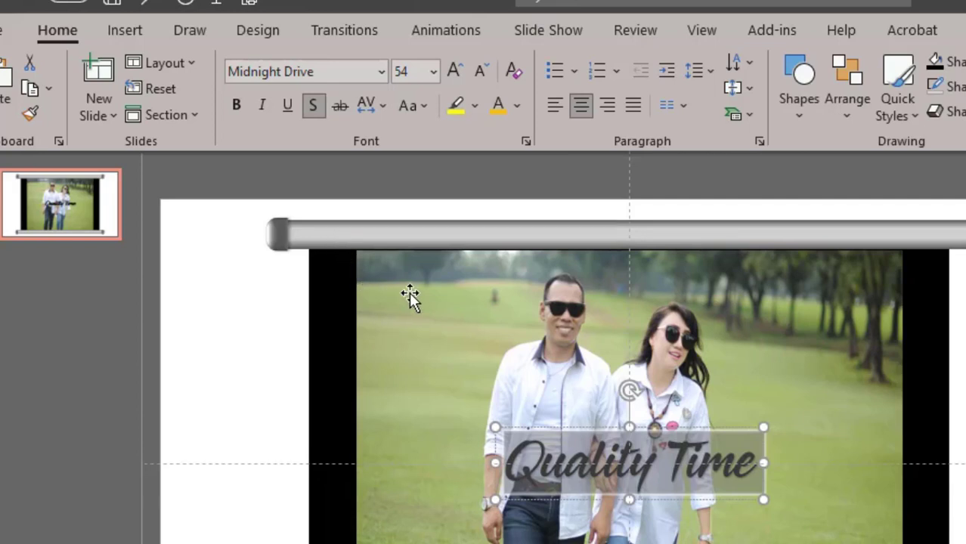
left_click(436, 72)
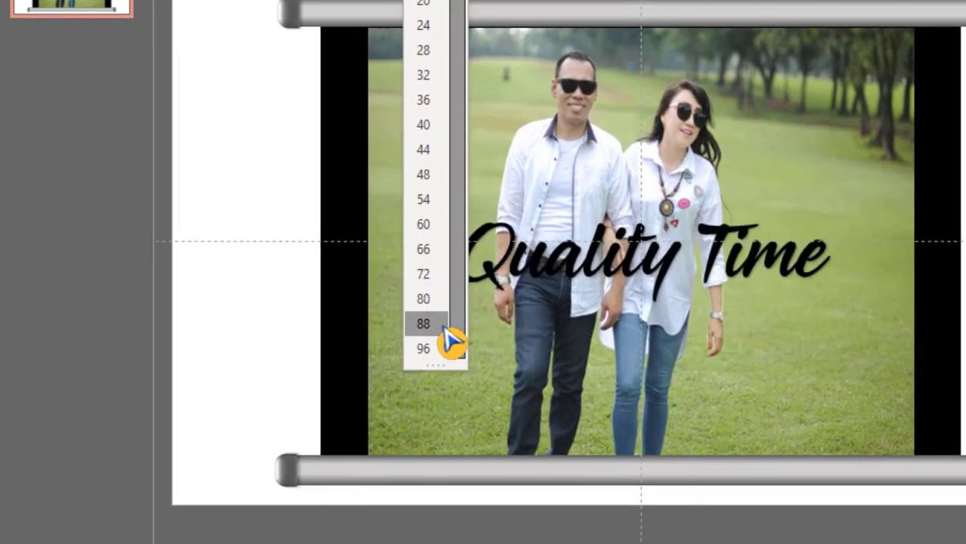
left_click(425, 324)
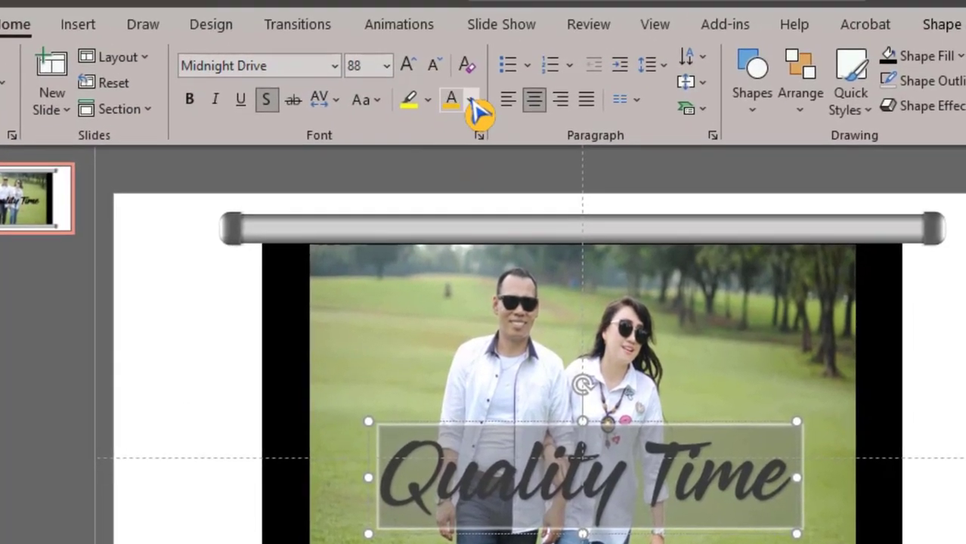
left_click(470, 99)
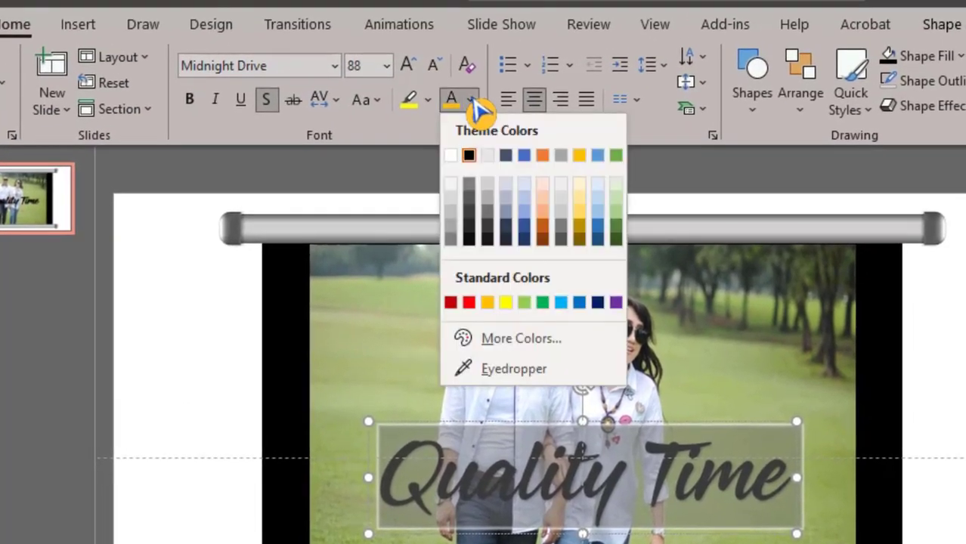
left_click(490, 303)
key("Escape")
key("Escape")
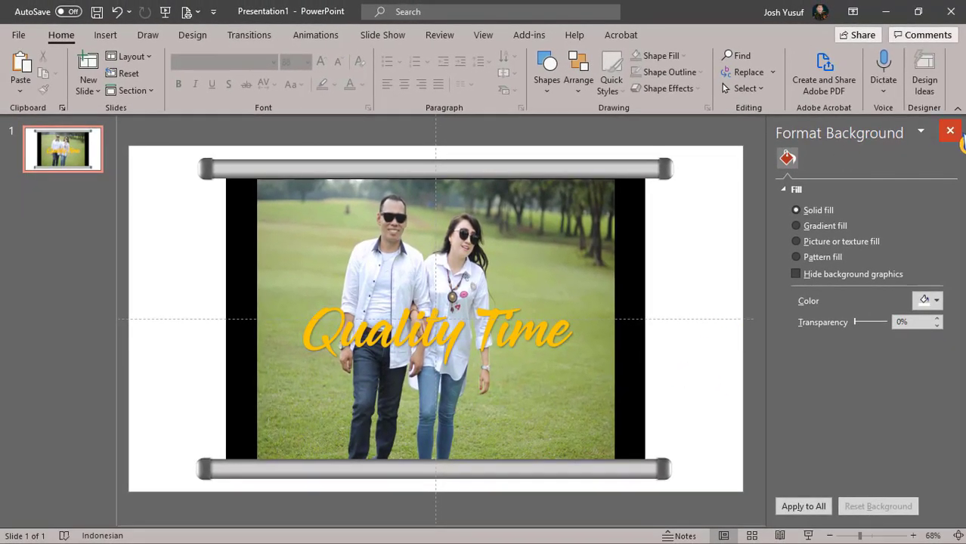
left_click(954, 134)
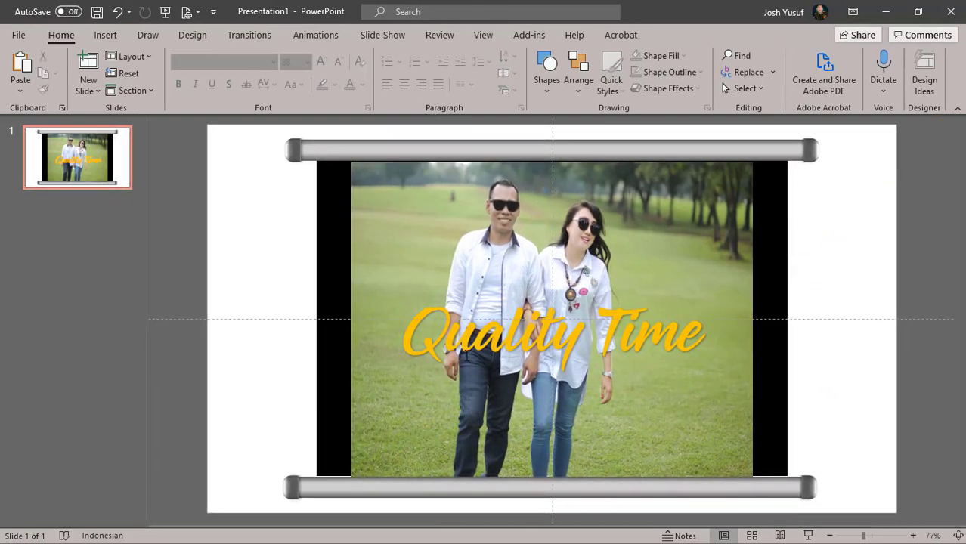
left_click(442, 341)
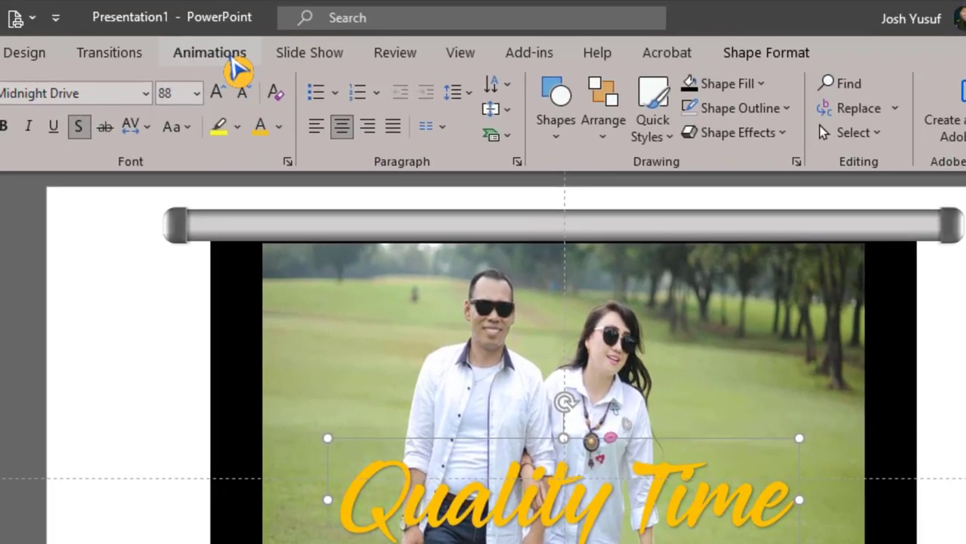
Give Quality Time a Wipe entrance from the left and select its Duration to set 2.
left_click(210, 53)
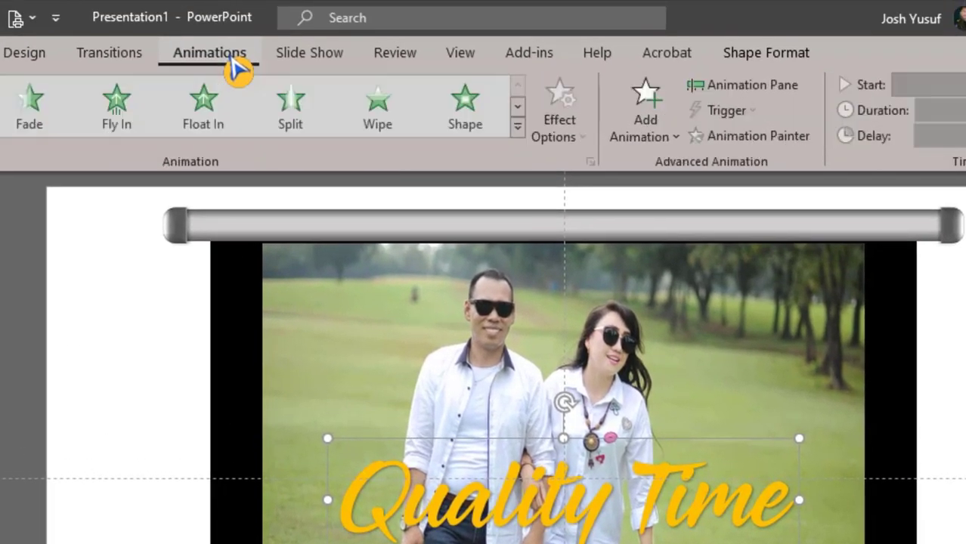
left_click(379, 131)
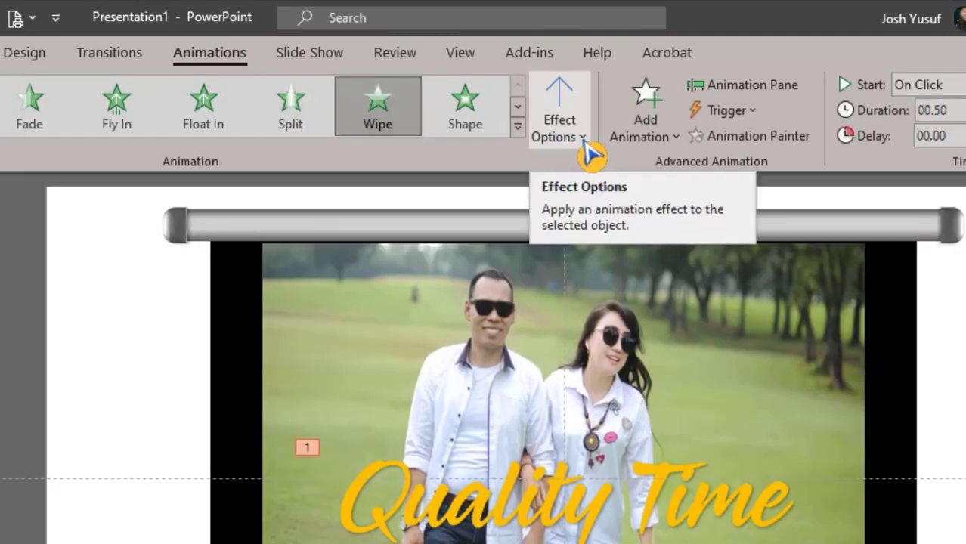
left_click(585, 148)
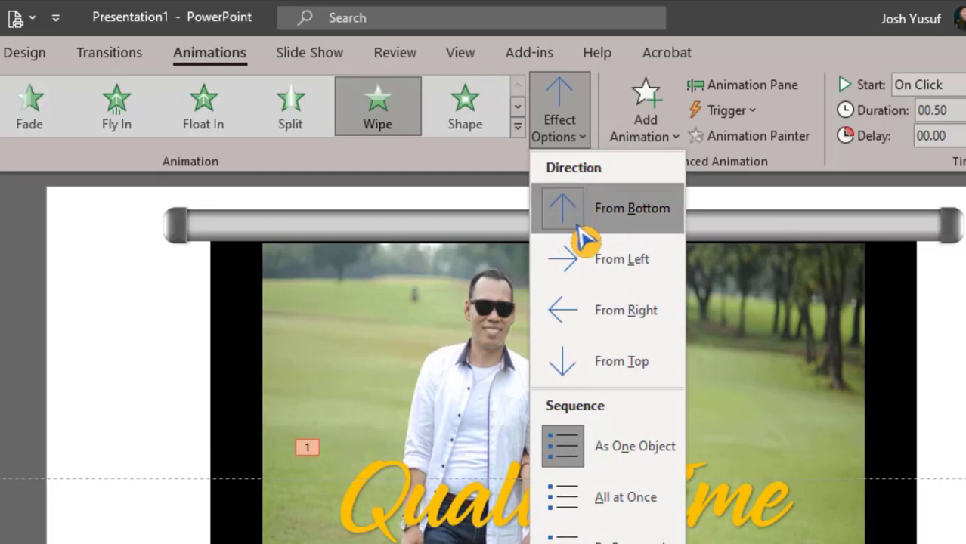
left_click(583, 269)
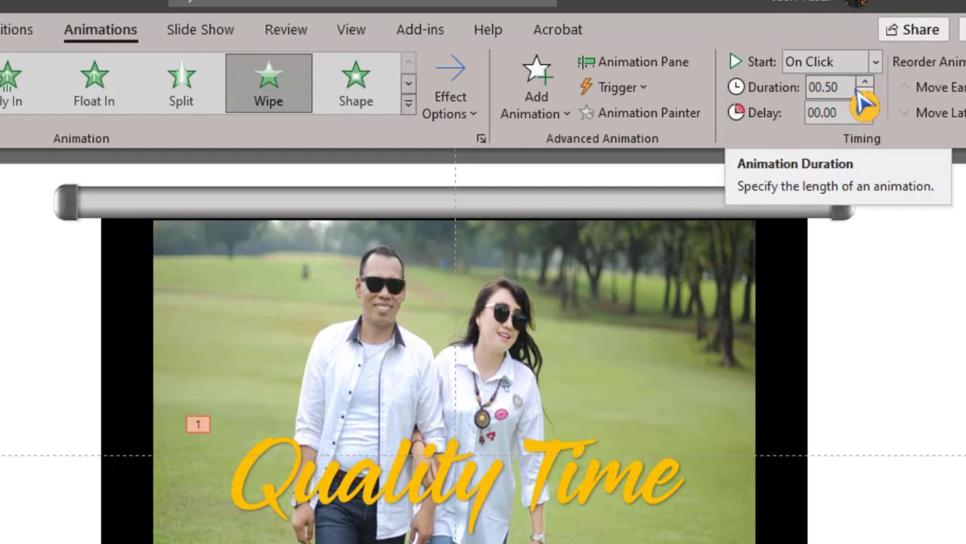
left_click(849, 89)
type("2")
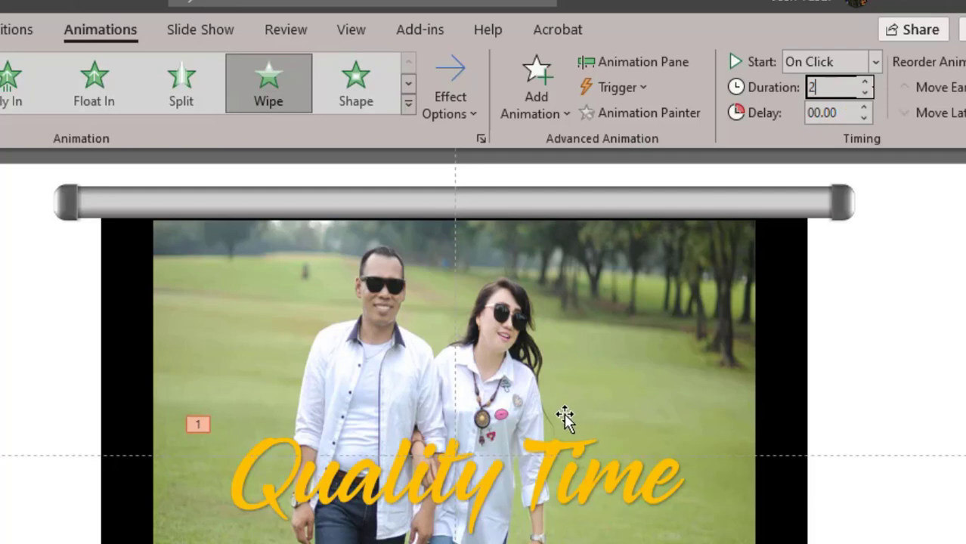
Add a Wipe exit to the Quality Time title, set From Left and 02.00 duration.
left_click(564, 119)
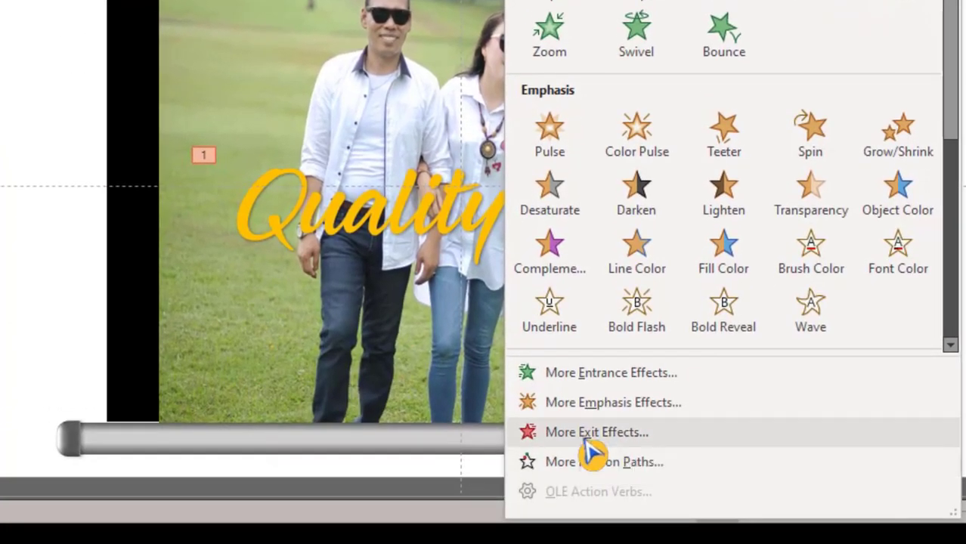
left_click(586, 438)
left_click(385, 106)
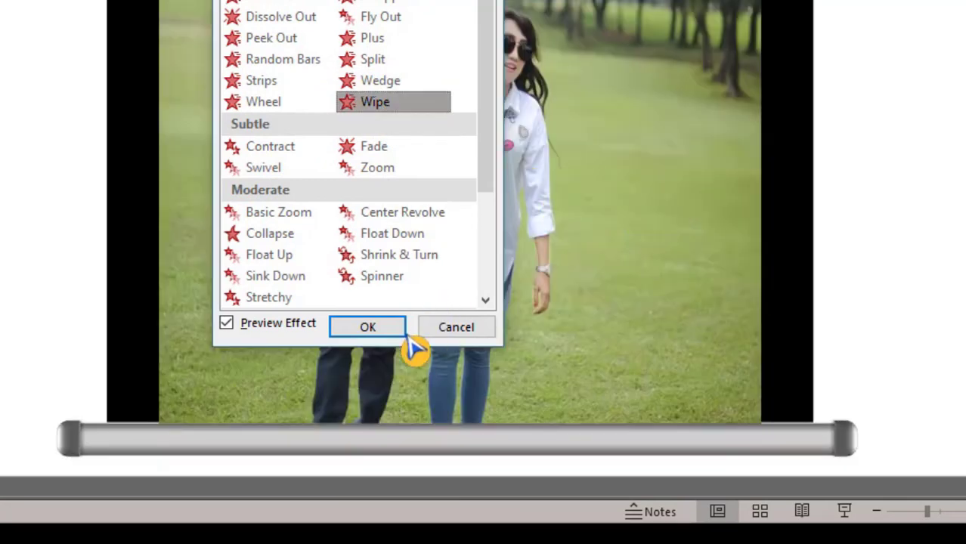
left_click(381, 330)
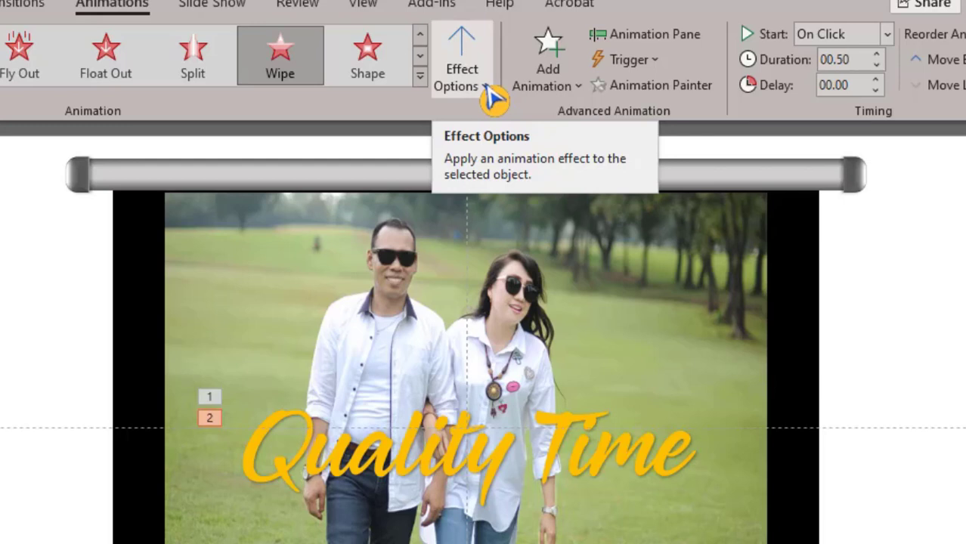
left_click(487, 89)
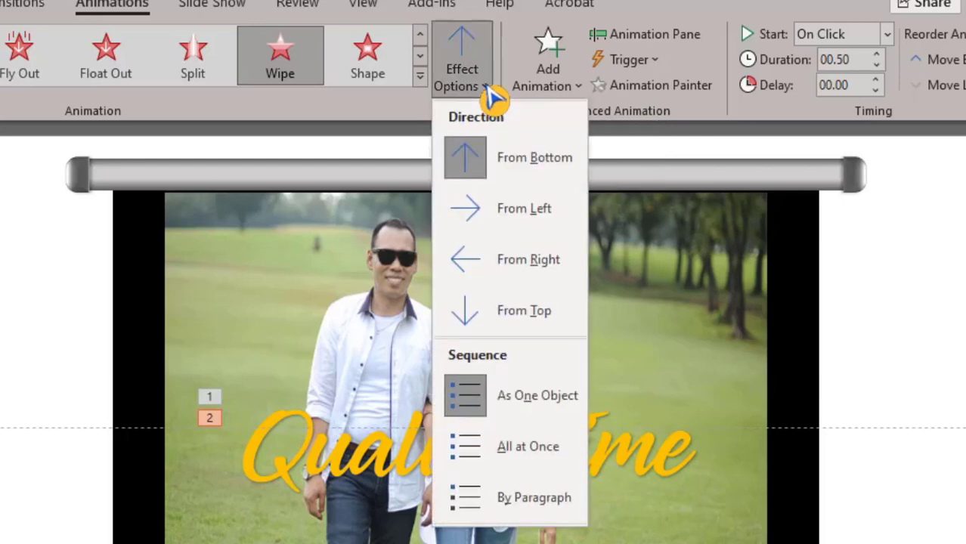
left_click(502, 215)
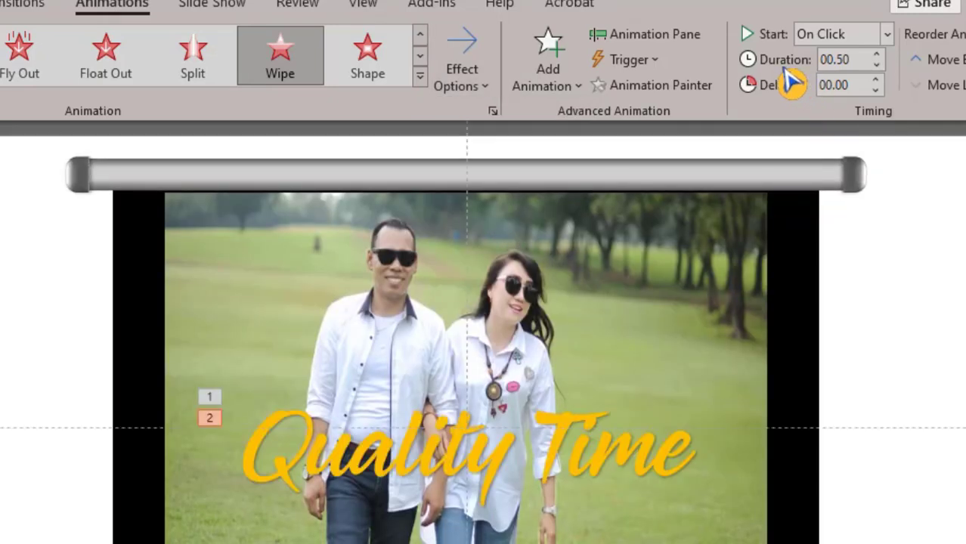
left_click(875, 55)
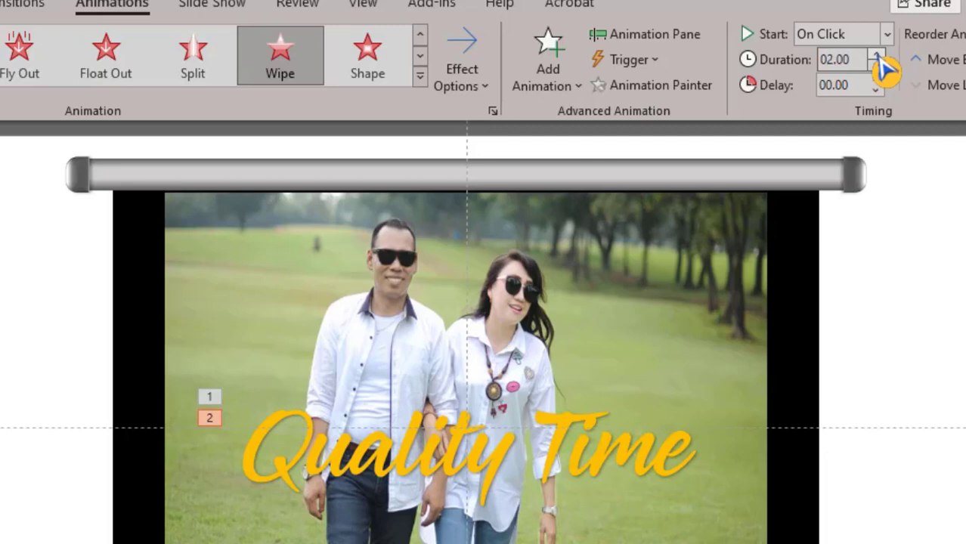
left_click(610, 519)
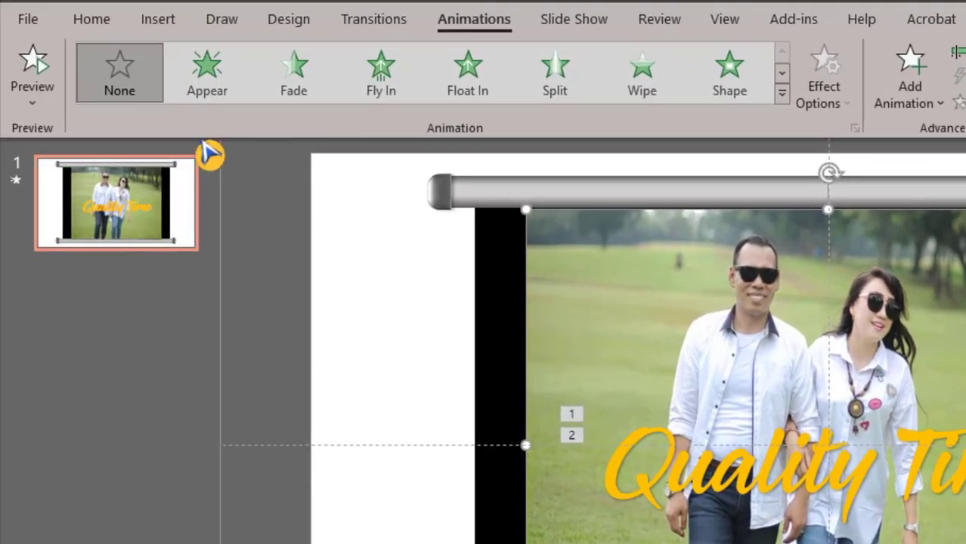
Show the Selection Pane via Home > Select to list the slide's rectangles and groups.
left_click(109, 30)
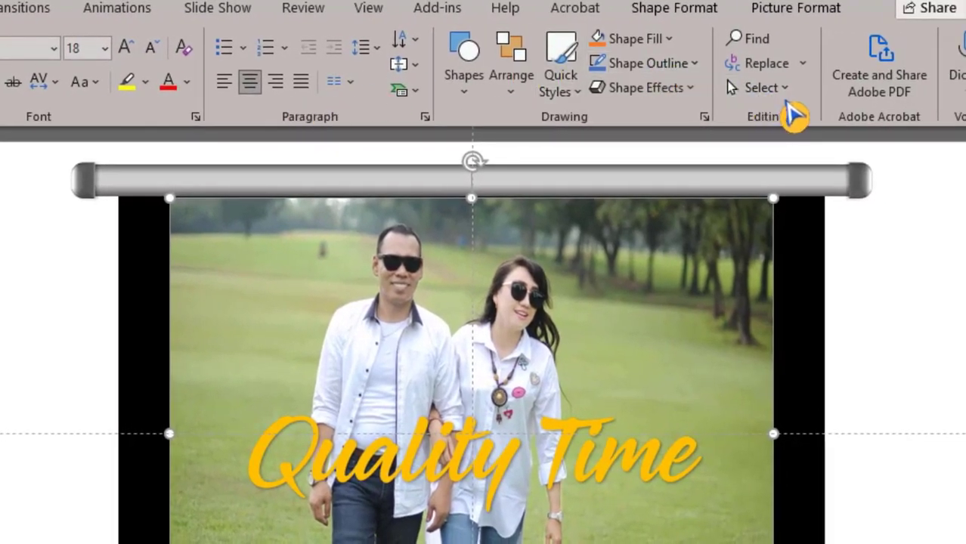
left_click(785, 88)
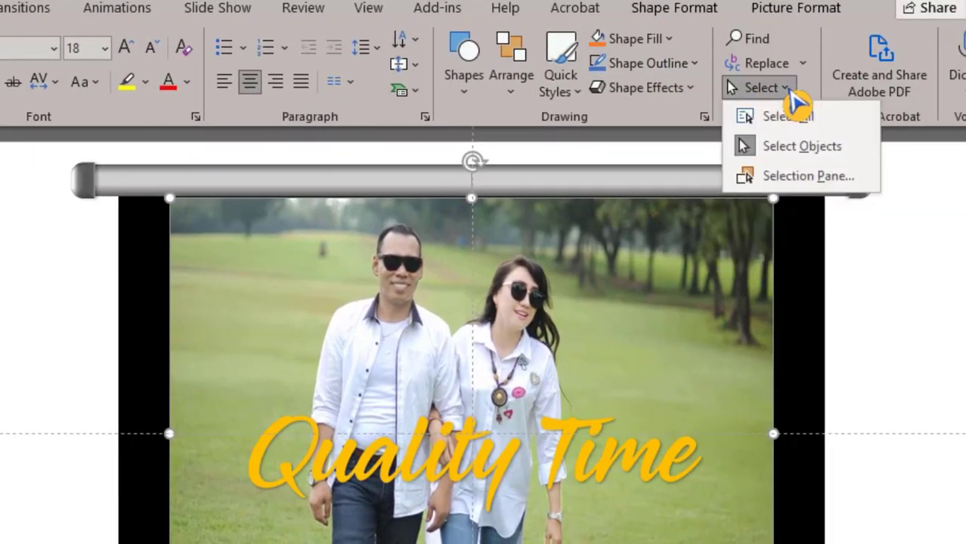
left_click(799, 193)
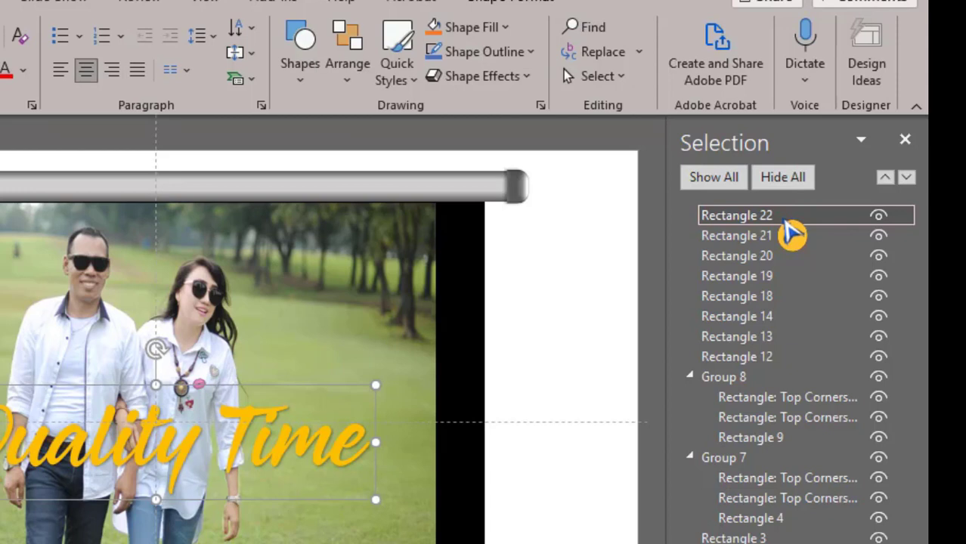
Hide Rectangle 22 and give the park photo (Rectangle 21) a Peek Out exit lasting 01.50.
left_click(877, 216)
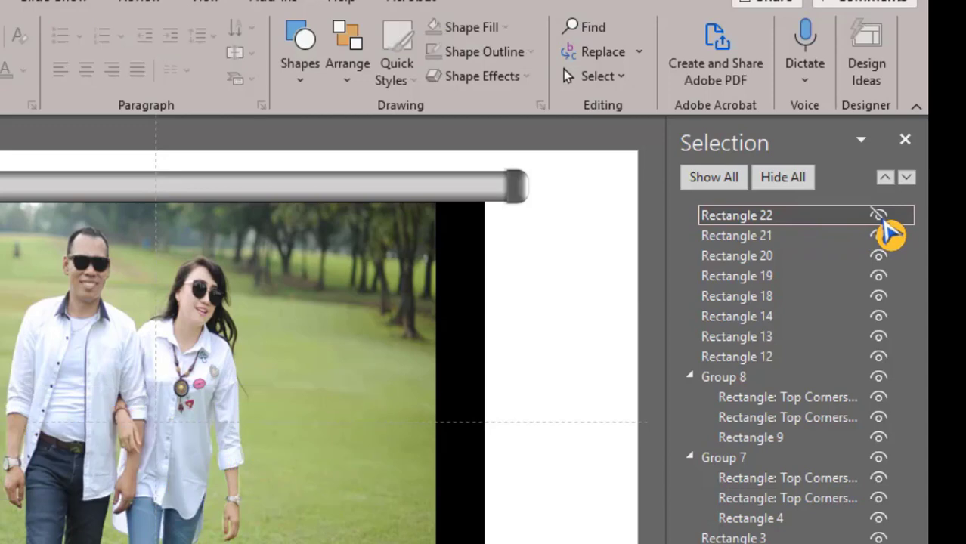
left_click(274, 365)
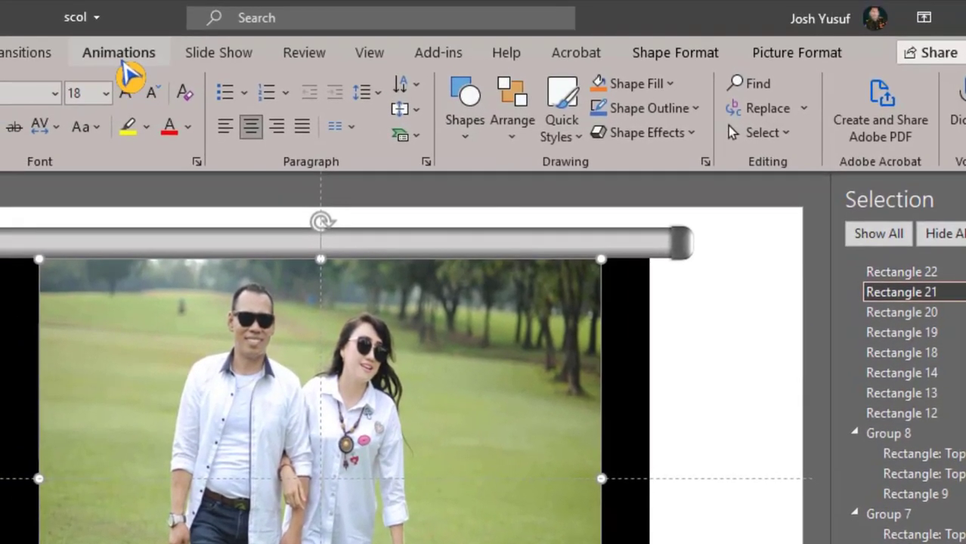
left_click(123, 62)
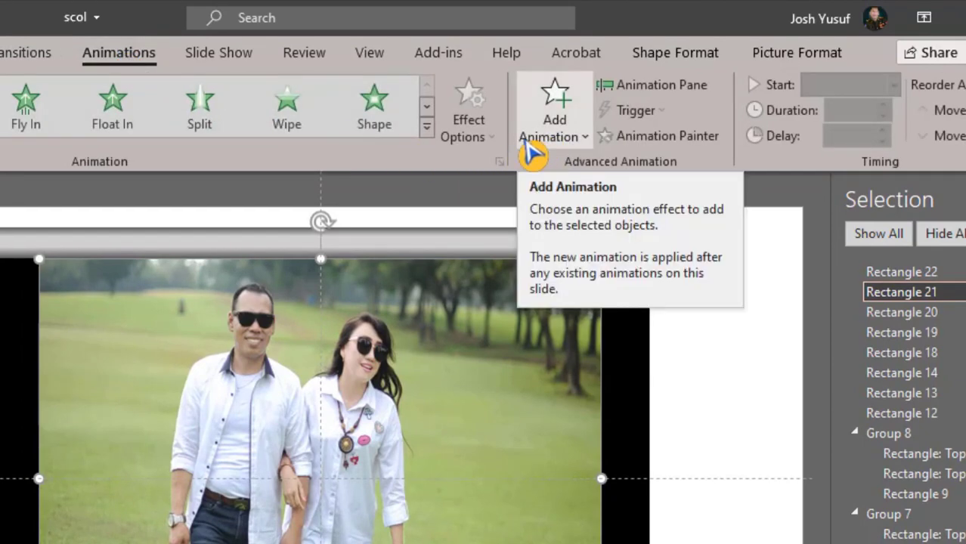
left_click(585, 143)
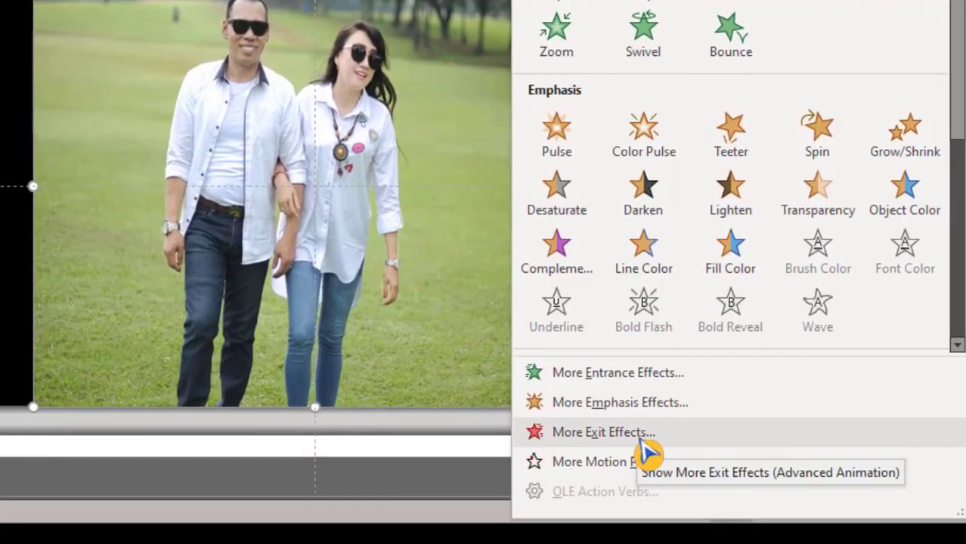
left_click(644, 446)
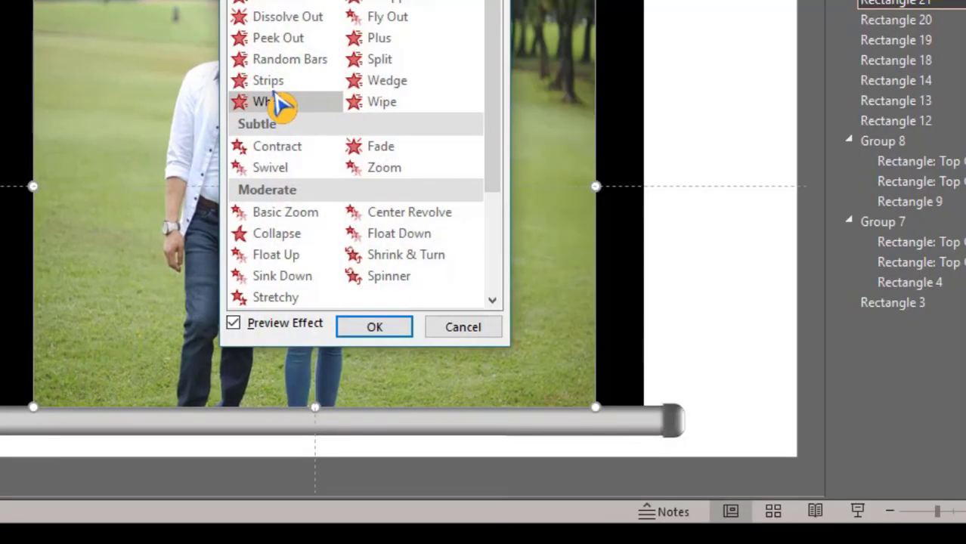
left_click(289, 43)
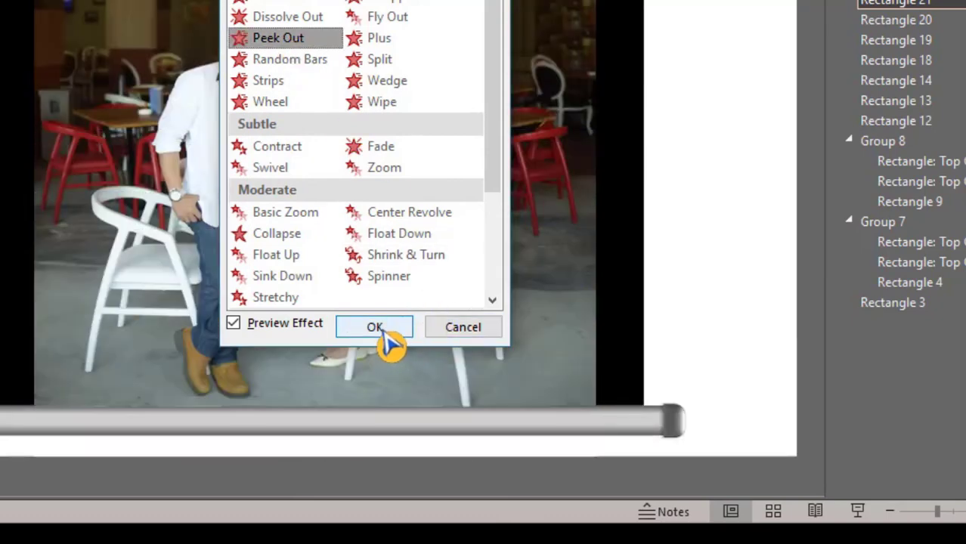
left_click(383, 330)
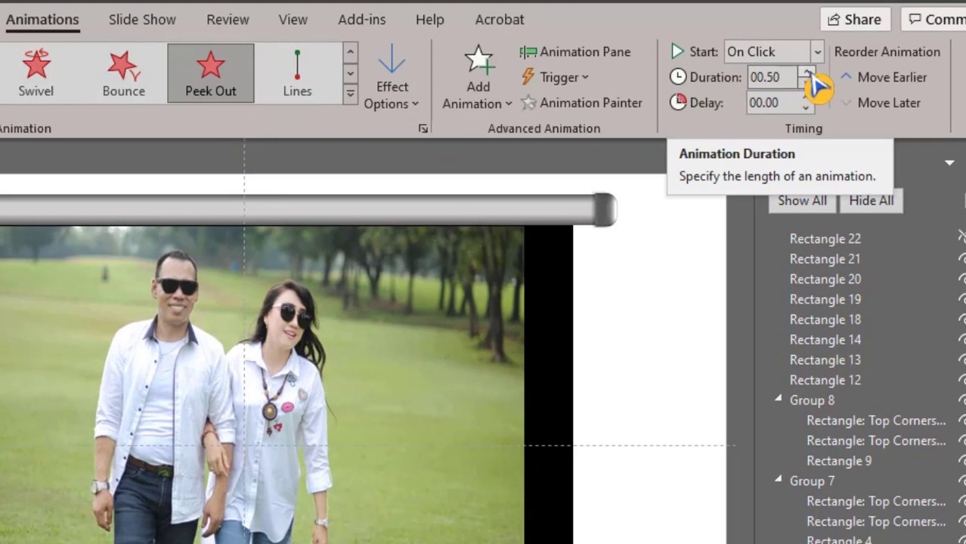
left_click(808, 73)
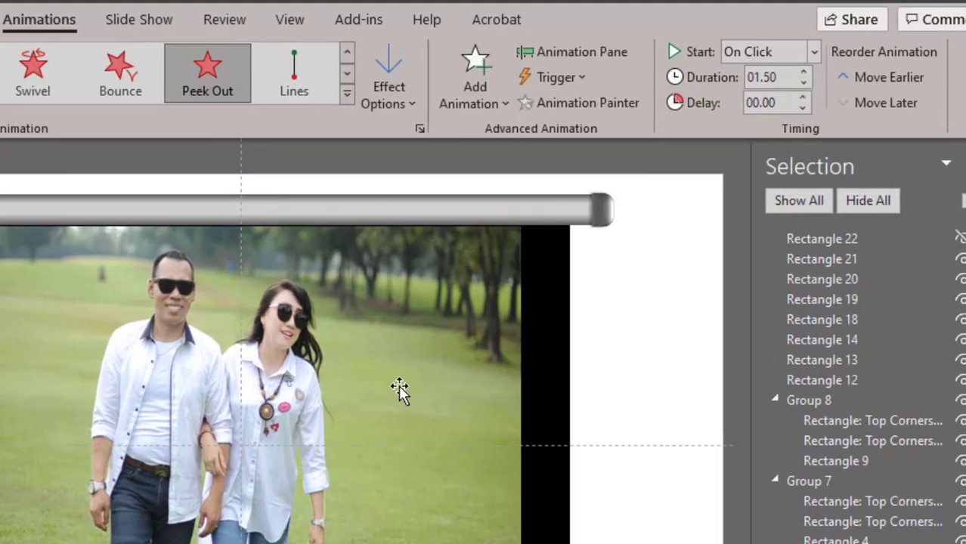
left_click(399, 386)
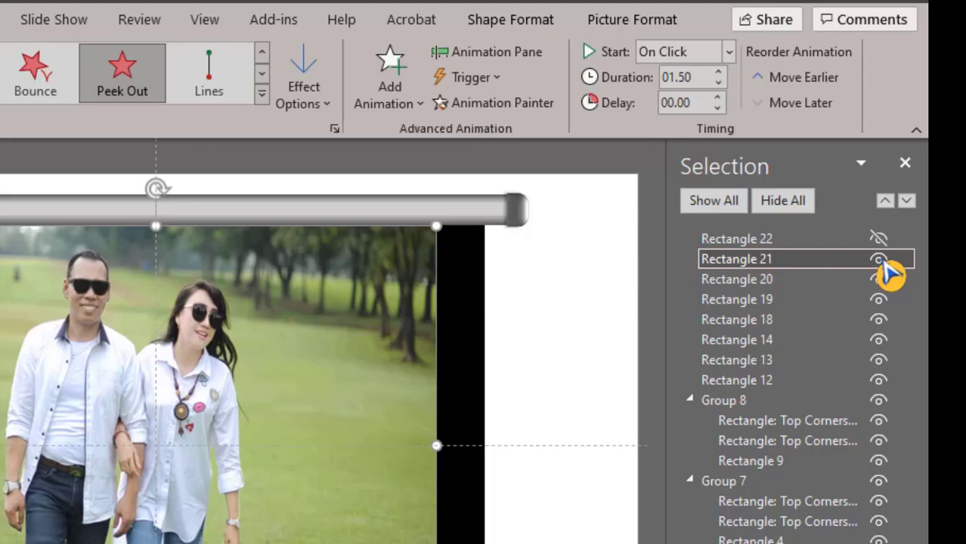
Hide the park photo and add a Peek In entrance to the café photo (Rectangle 20).
left_click(877, 259)
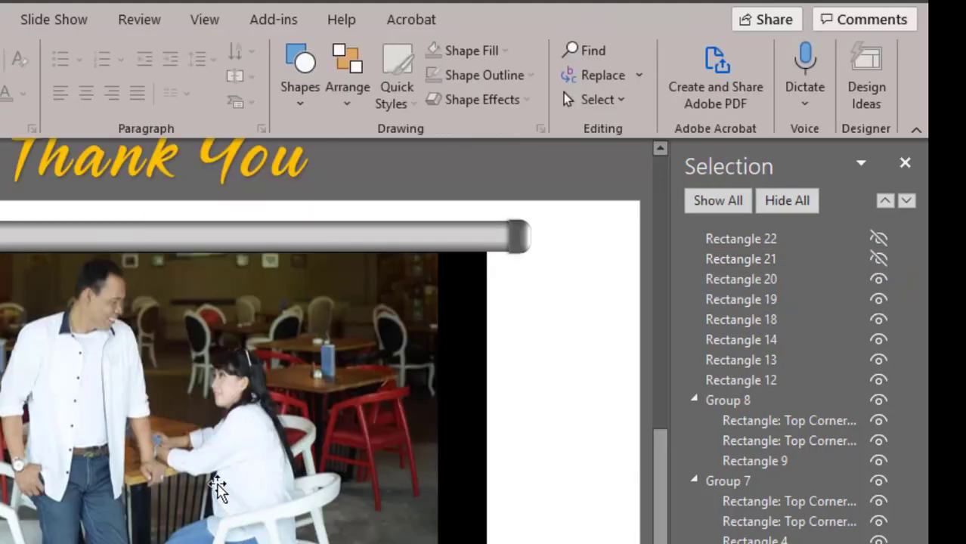
left_click(174, 452)
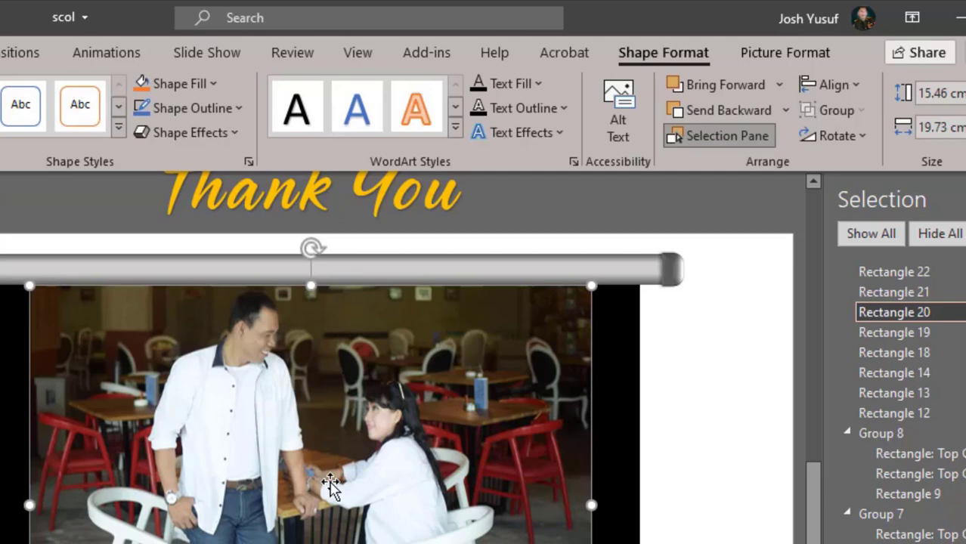
left_click(98, 65)
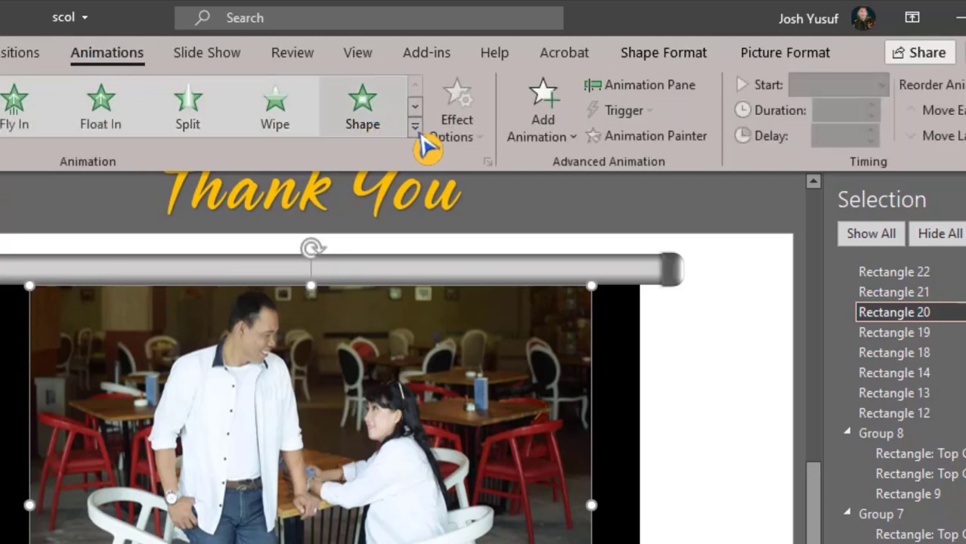
left_click(573, 138)
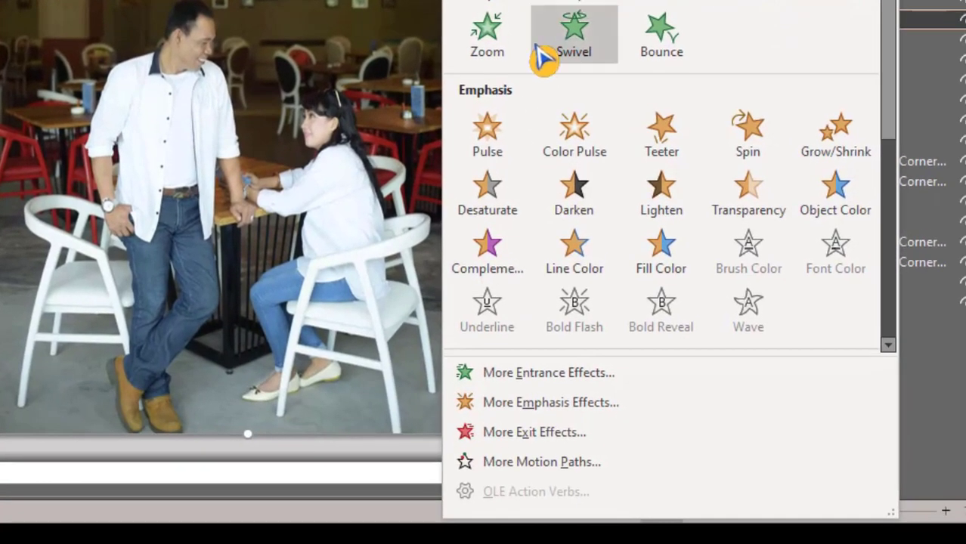
left_click(557, 385)
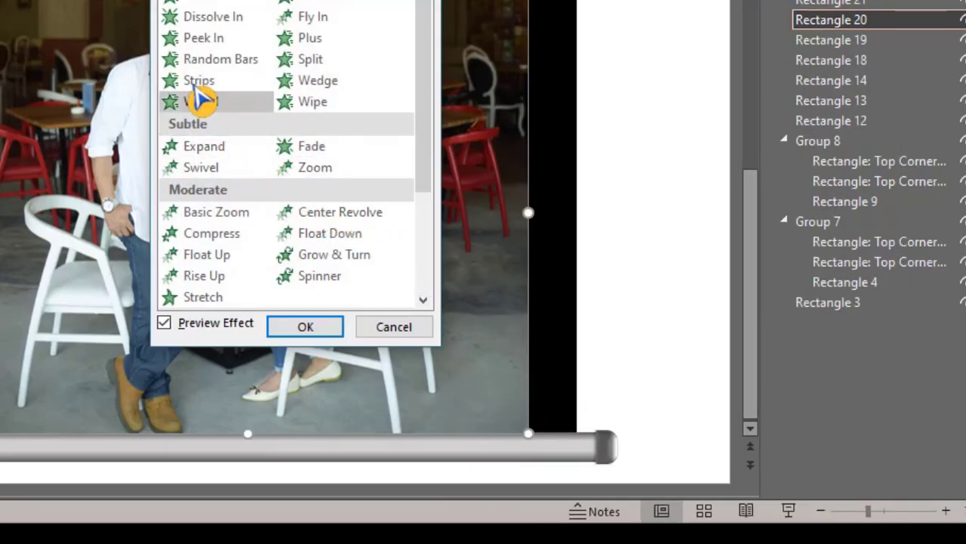
left_click(198, 44)
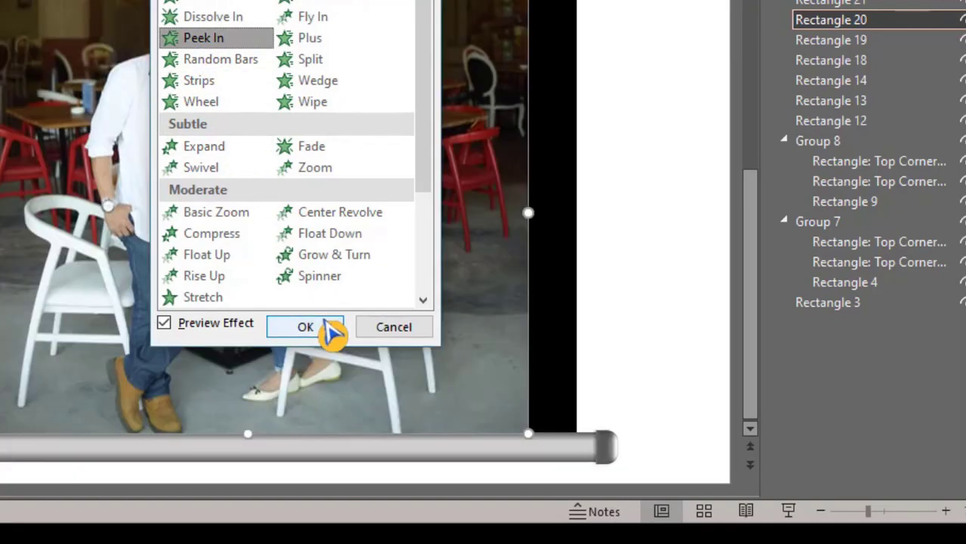
left_click(325, 323)
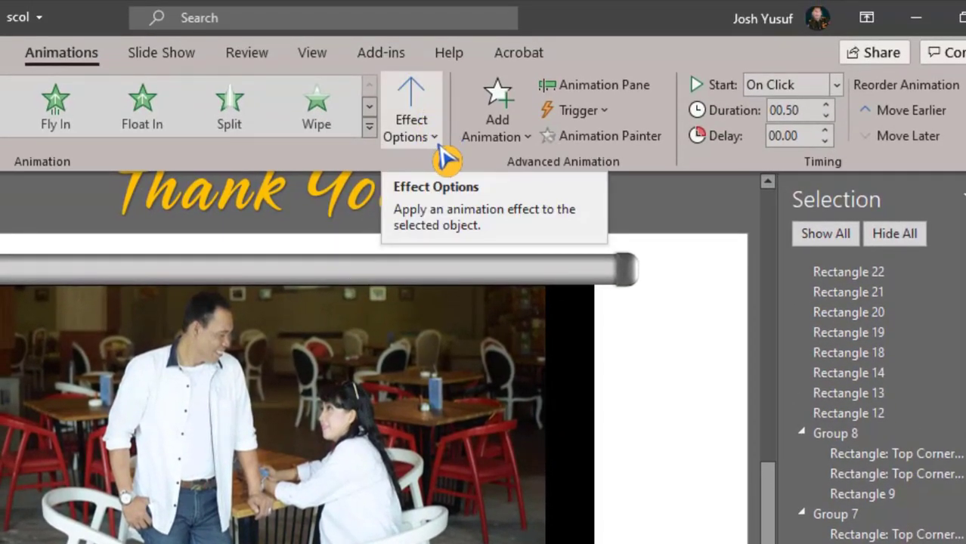
Make the café photo's Peek In come From Top and start With Previous.
left_click(445, 153)
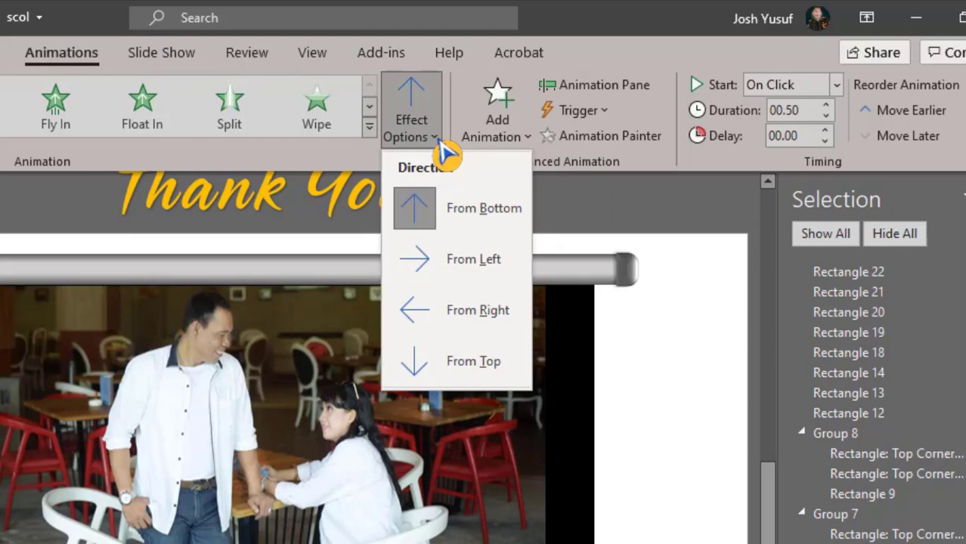
left_click(473, 361)
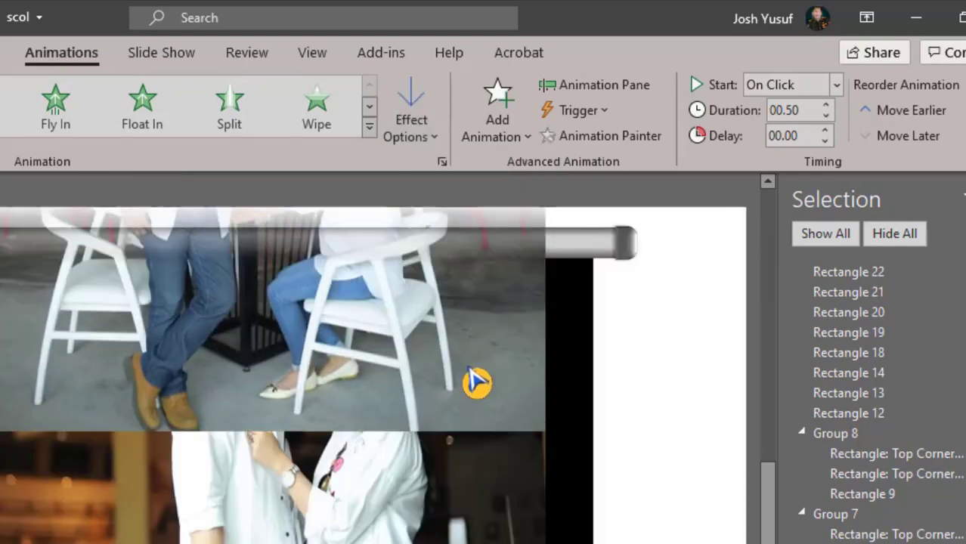
scroll(374, 389, "up", 1)
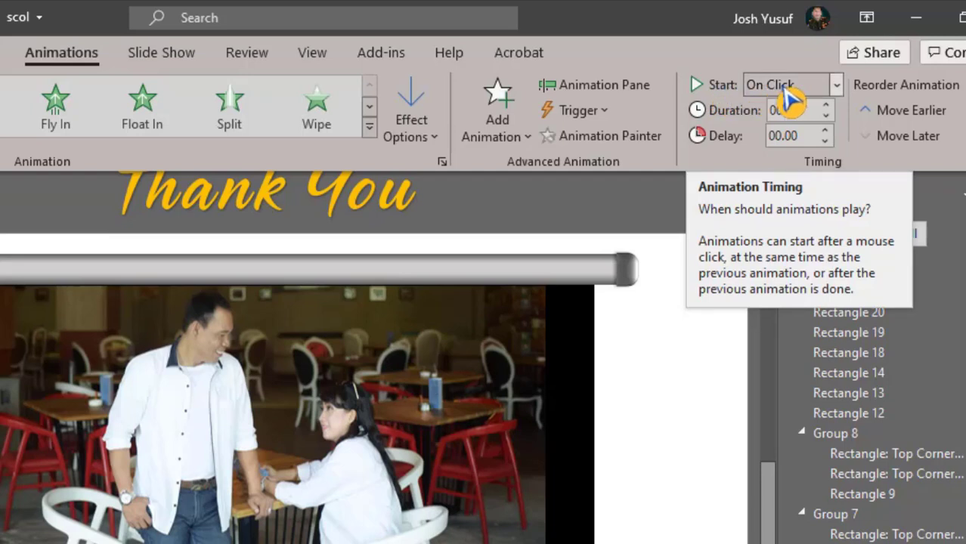
left_click(836, 84)
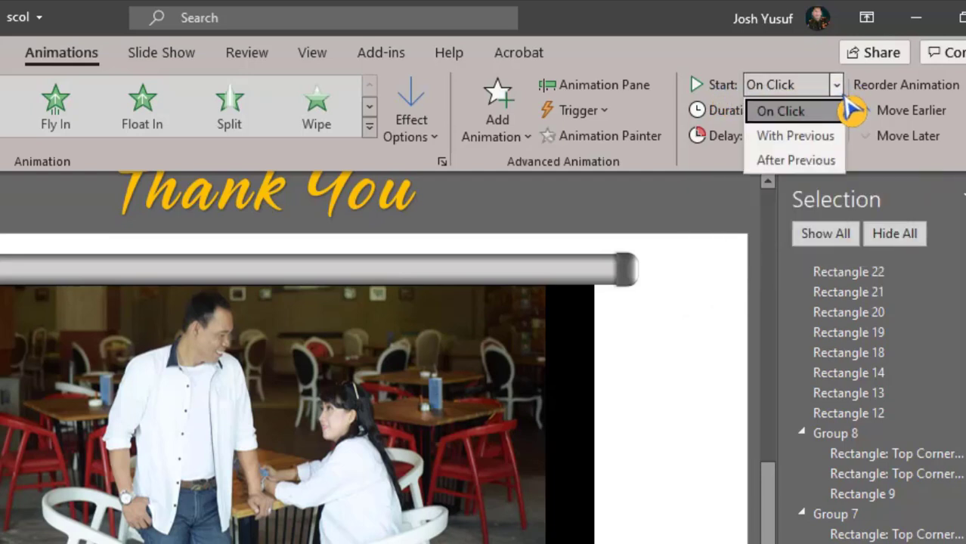
left_click(826, 138)
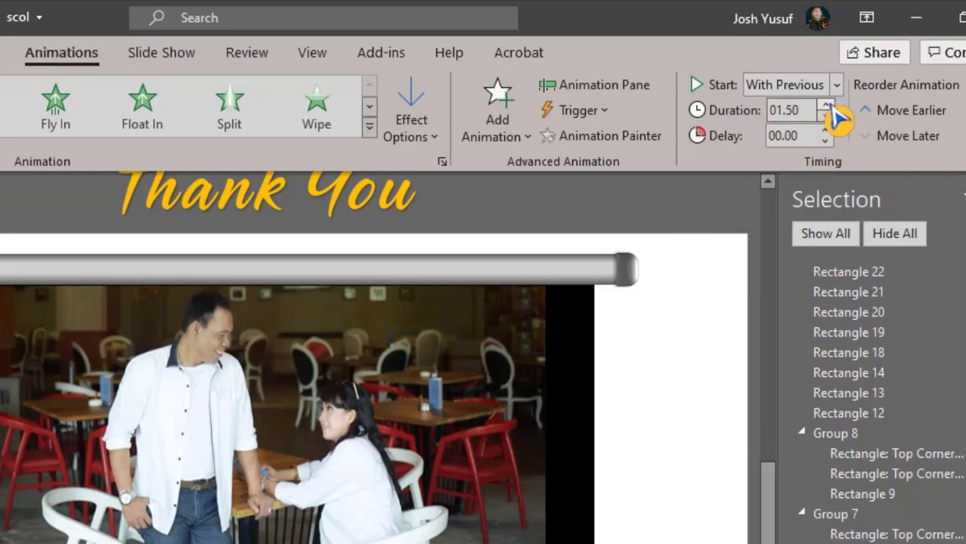
left_click(449, 418)
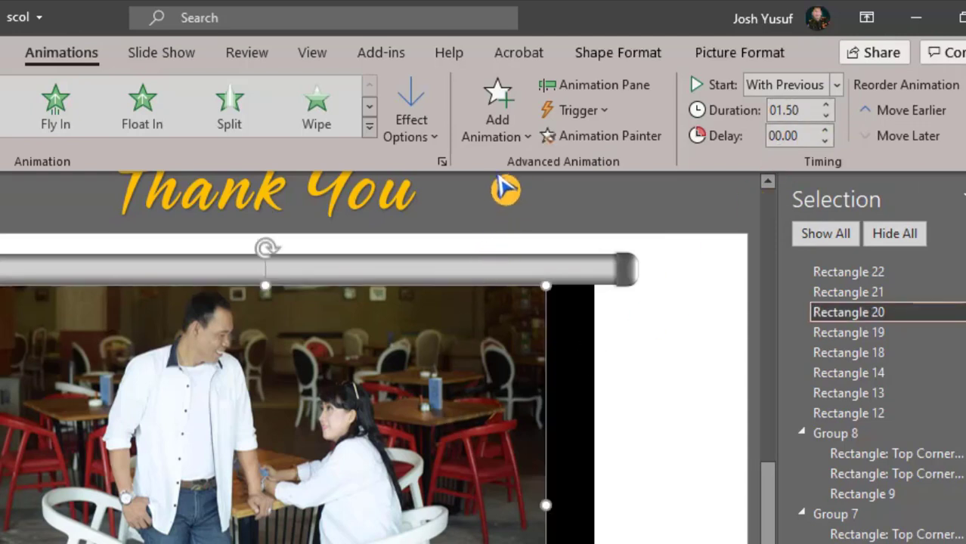
Add a Peek Out exit to the restaurant photo (Rectangle 20) with a 01.50 duration.
left_click(527, 148)
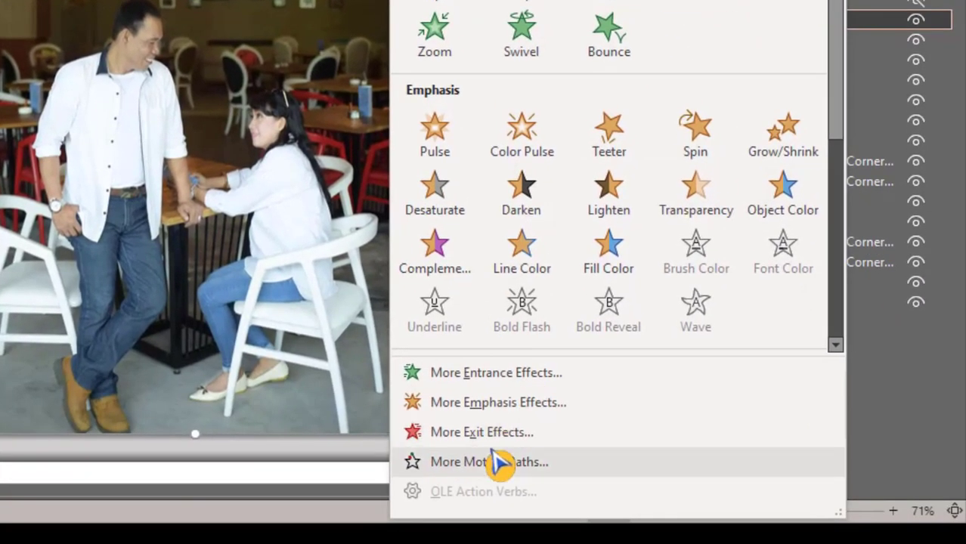
left_click(490, 442)
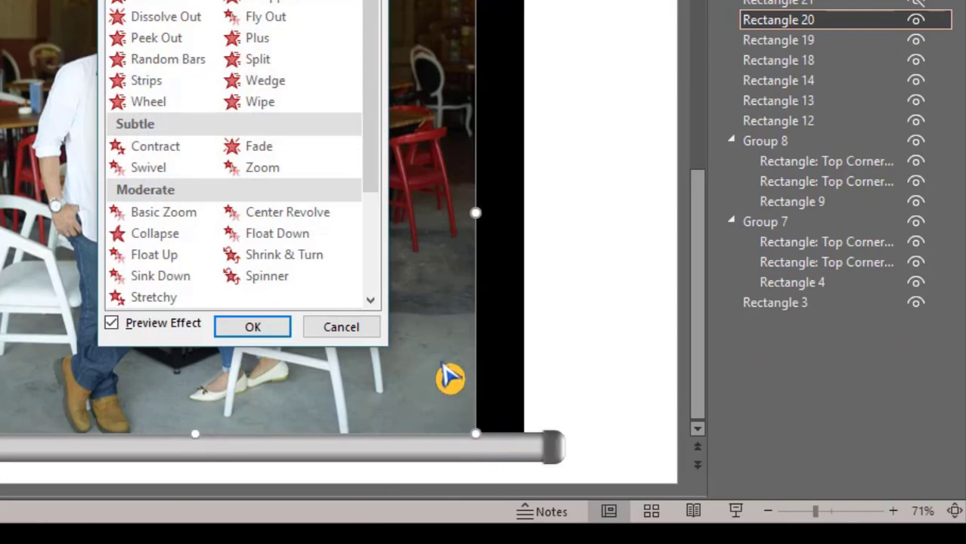
left_click(200, 38)
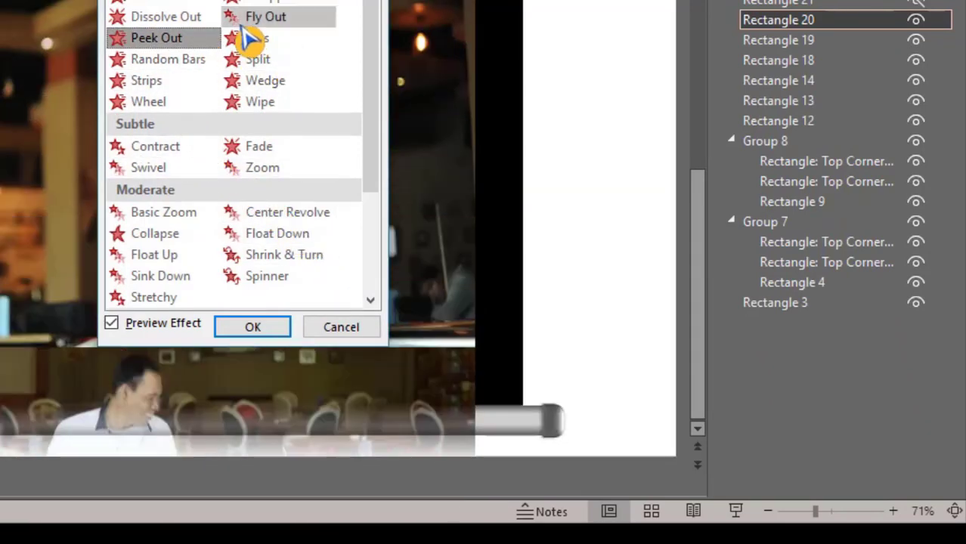
left_click(252, 326)
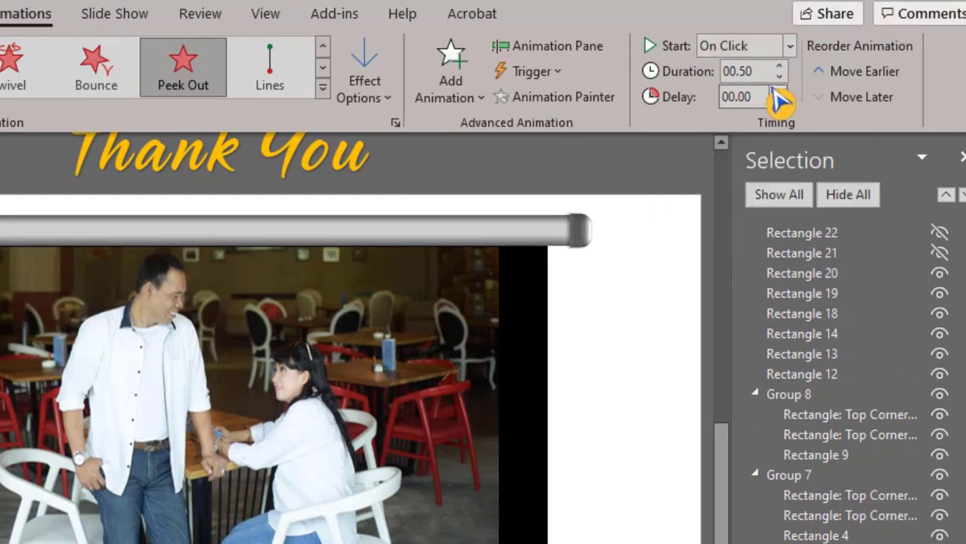
mouse_move(778, 71)
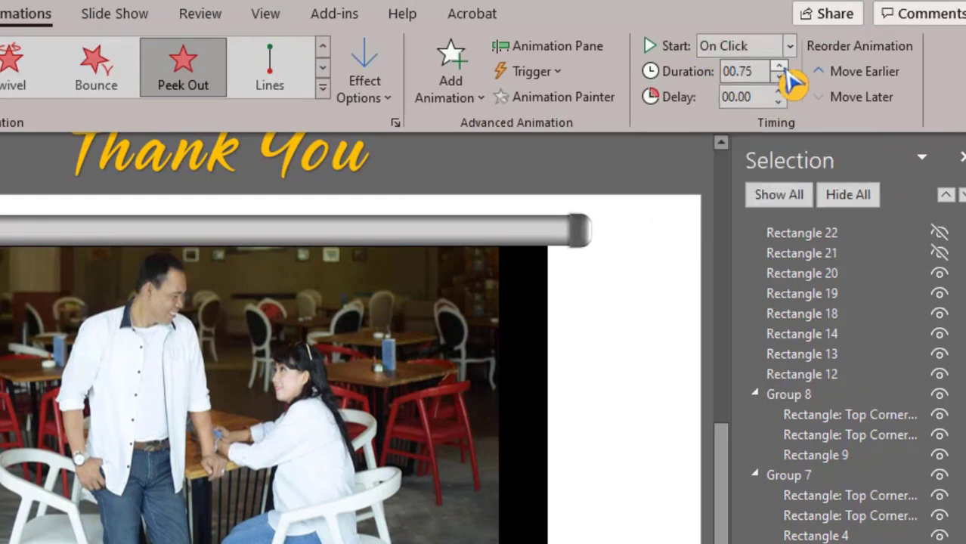
left_click(779, 66)
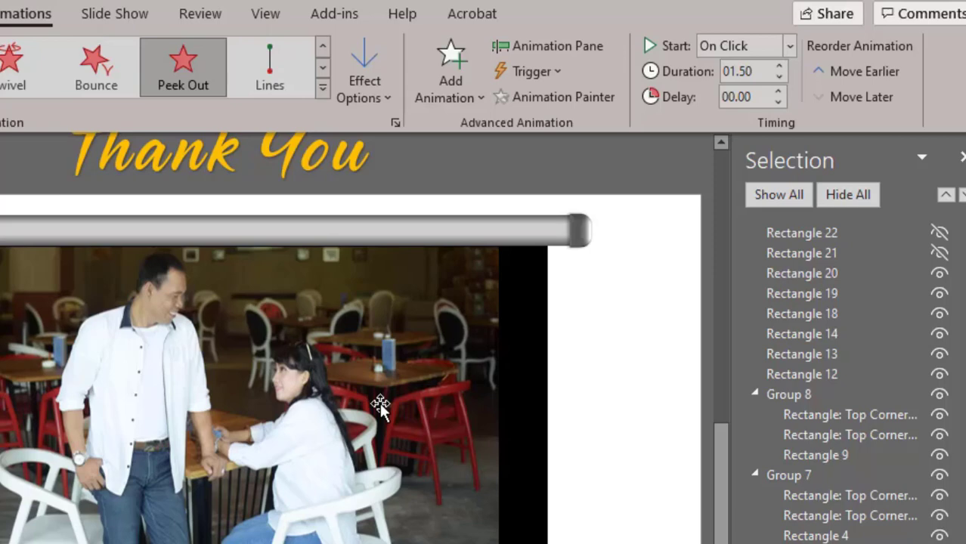
left_click(379, 406)
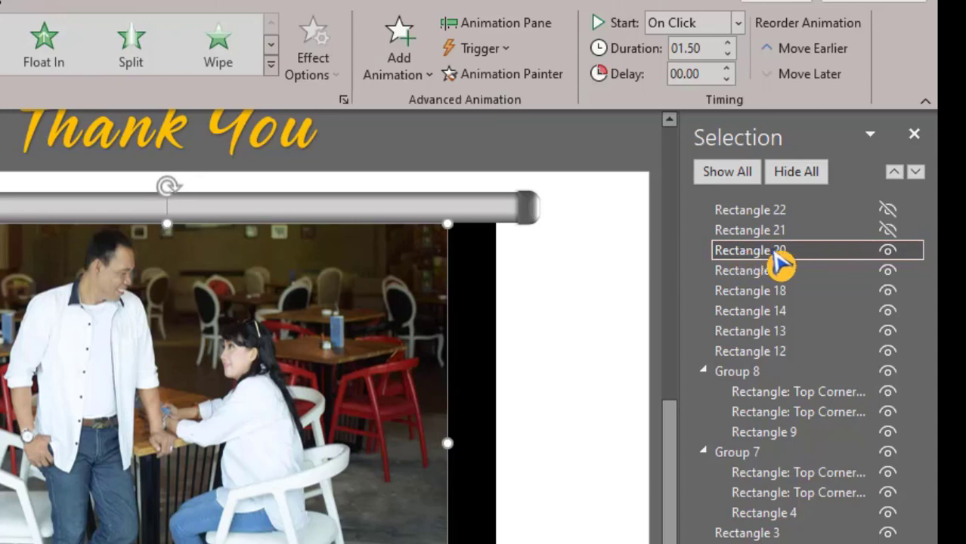
Hide Rectangle 20 and add a Peek In entrance to the posing-couple photo (Rectangle 19).
left_click(888, 252)
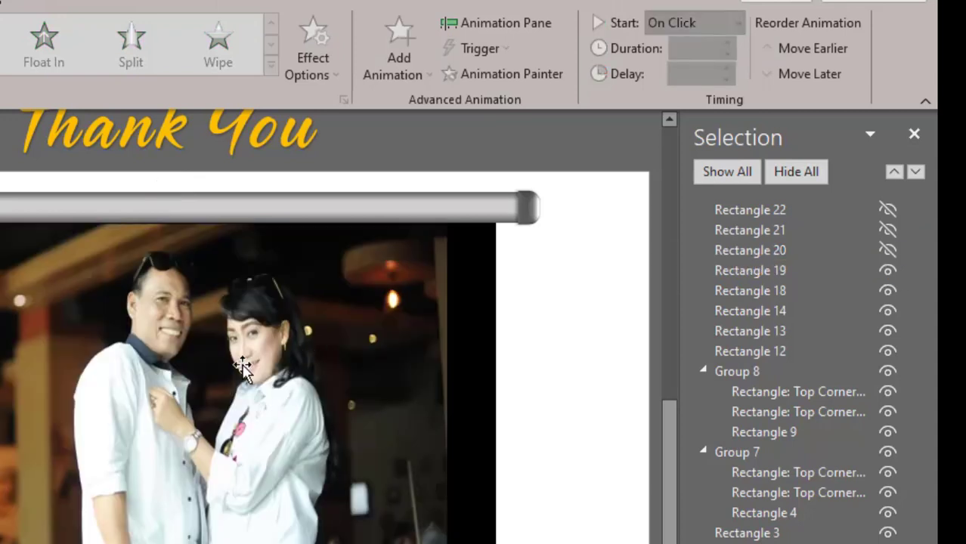
left_click(170, 366)
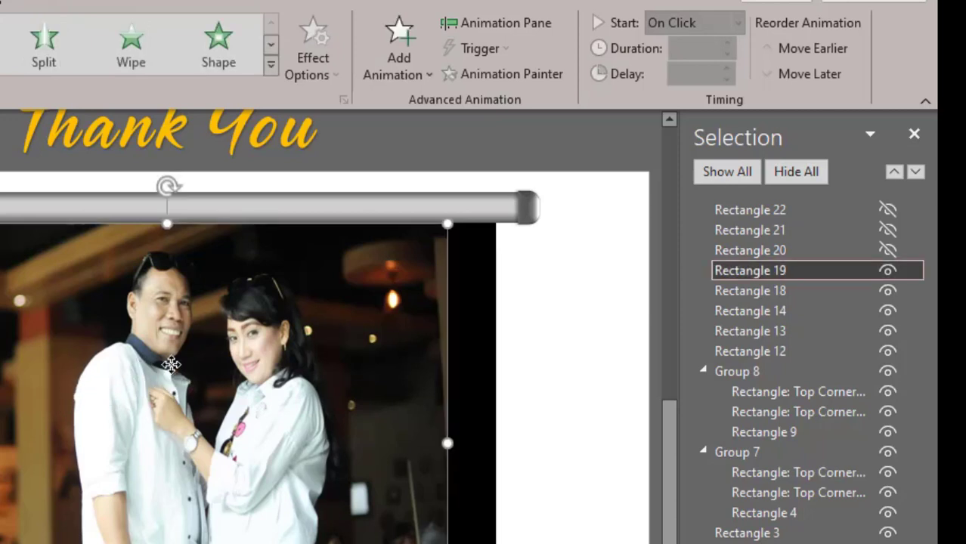
left_click(44, 198)
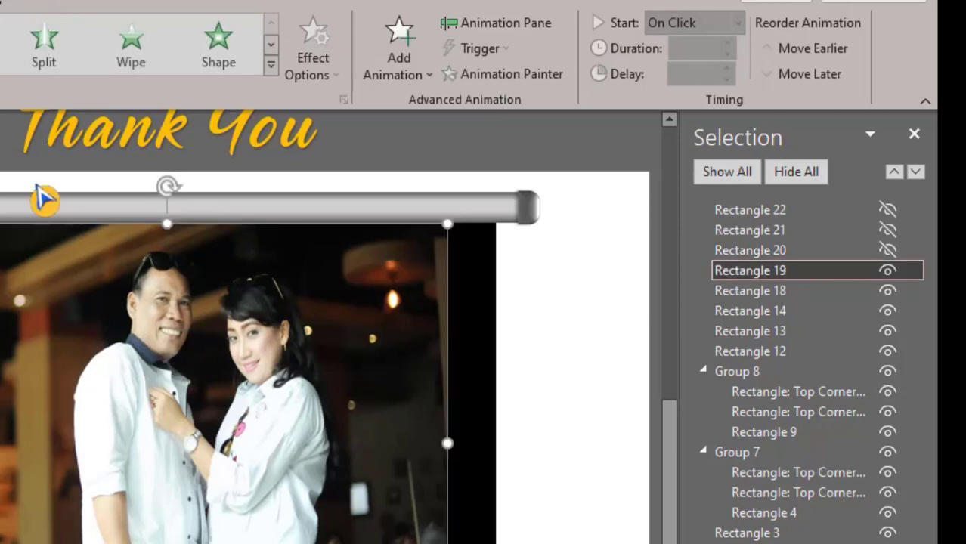
left_click(422, 83)
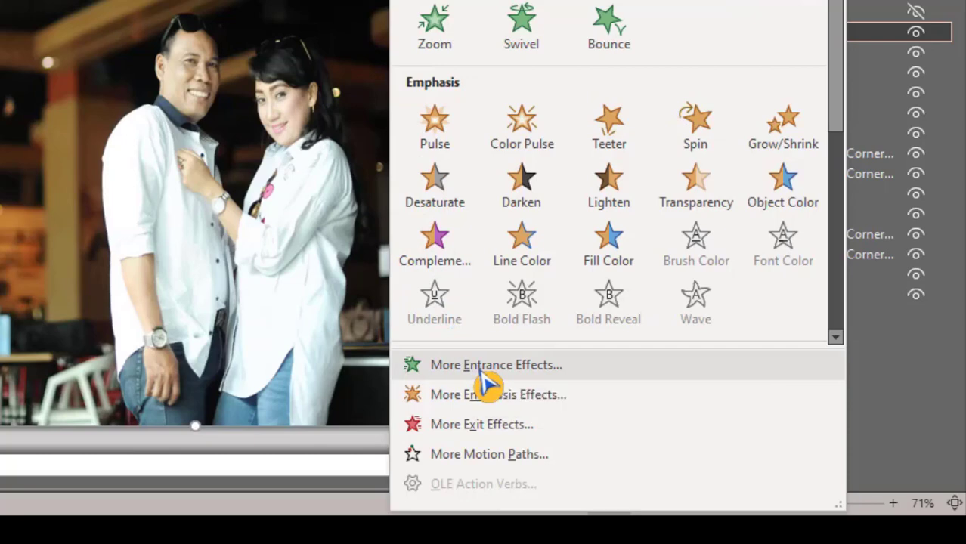
left_click(483, 370)
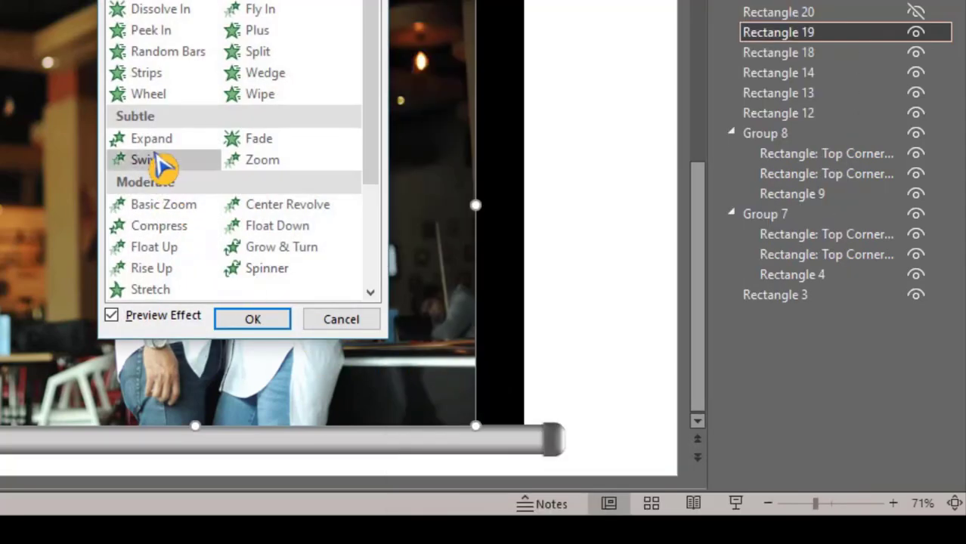
left_click(172, 38)
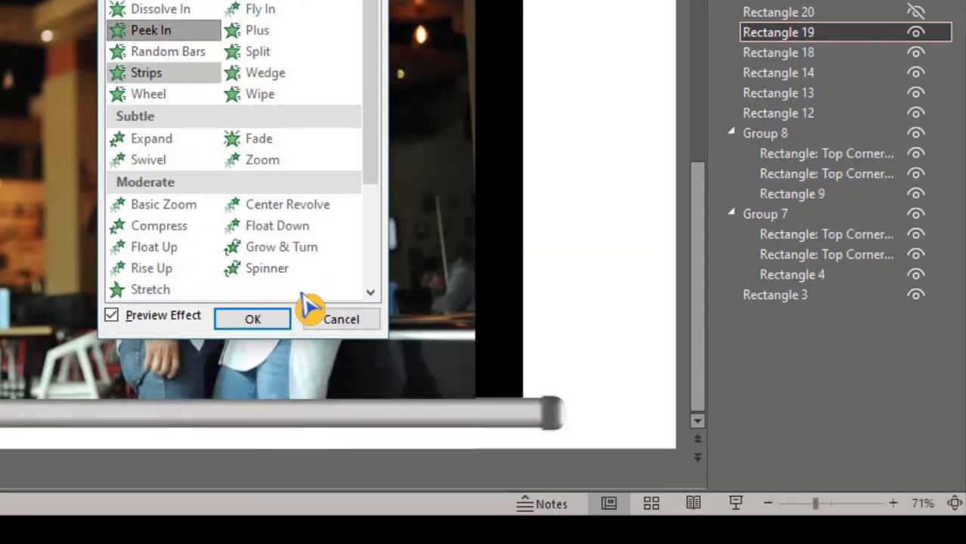
left_click(269, 320)
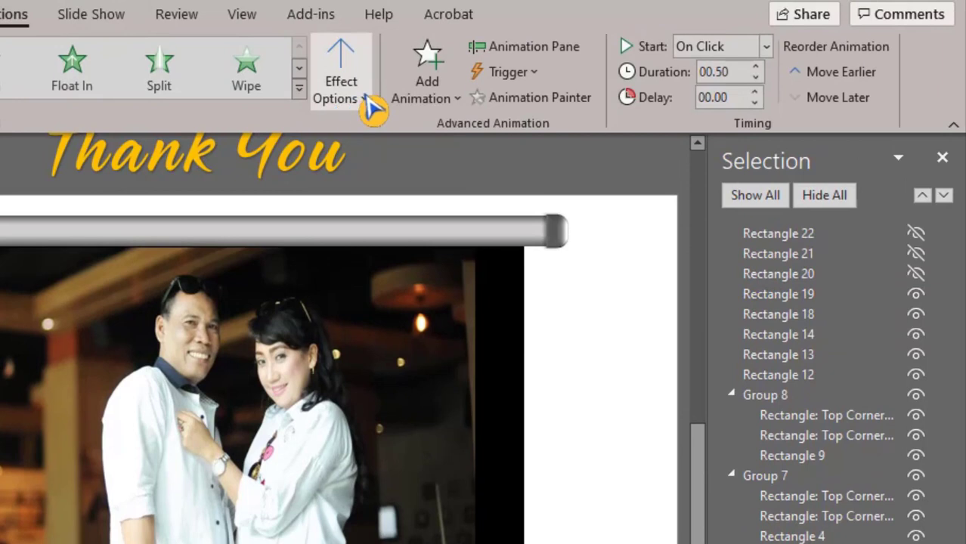
Set the posing-couple Peek In to From Top, With Previous, and 01.50 duration.
left_click(369, 106)
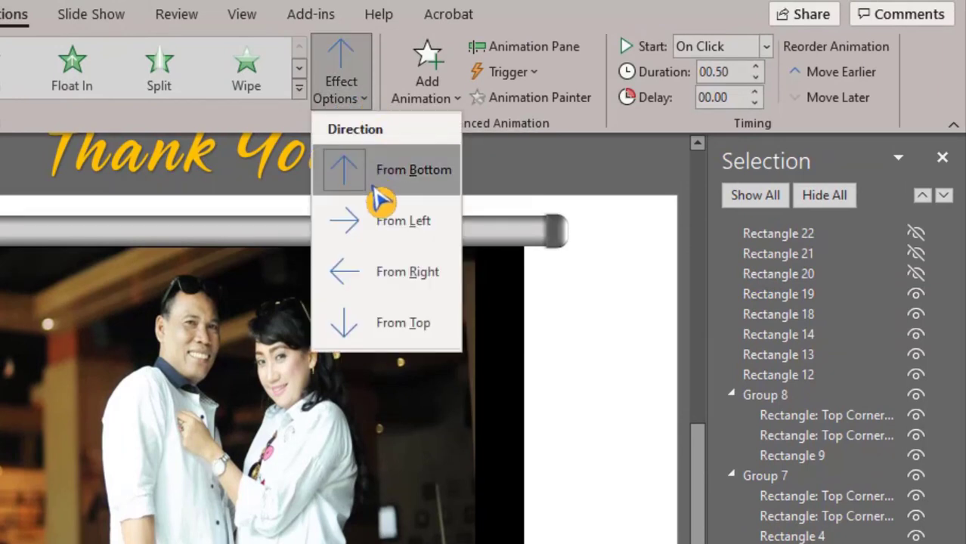
left_click(391, 338)
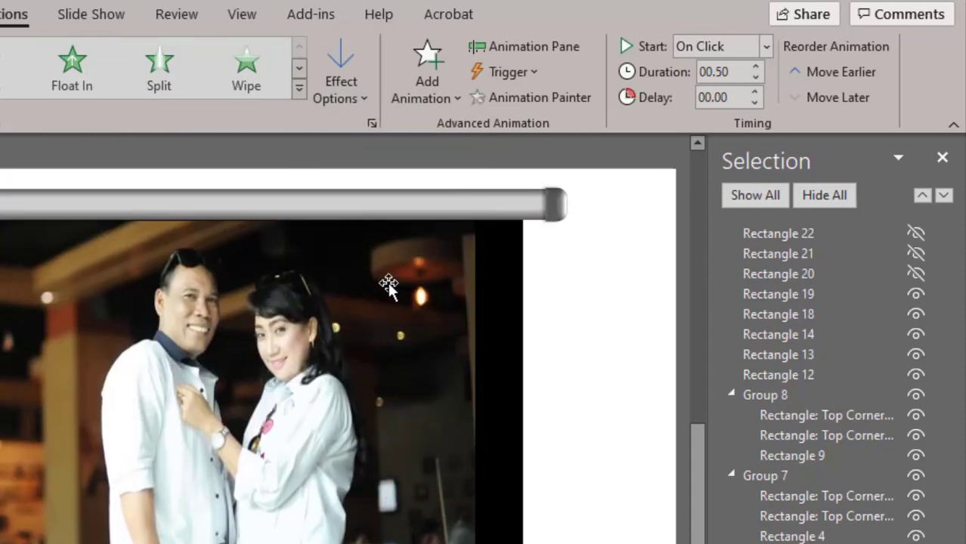
scroll(388, 285, "up", 1)
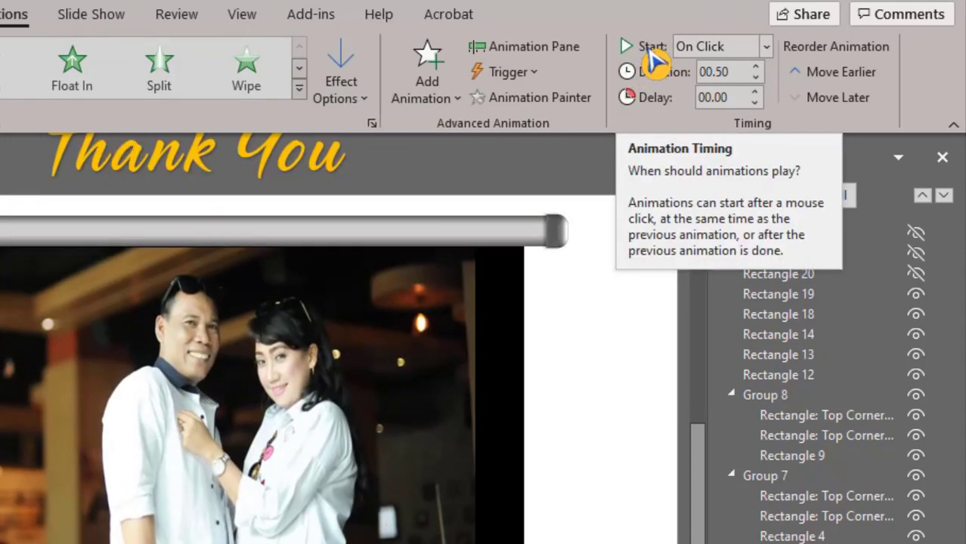
left_click(767, 48)
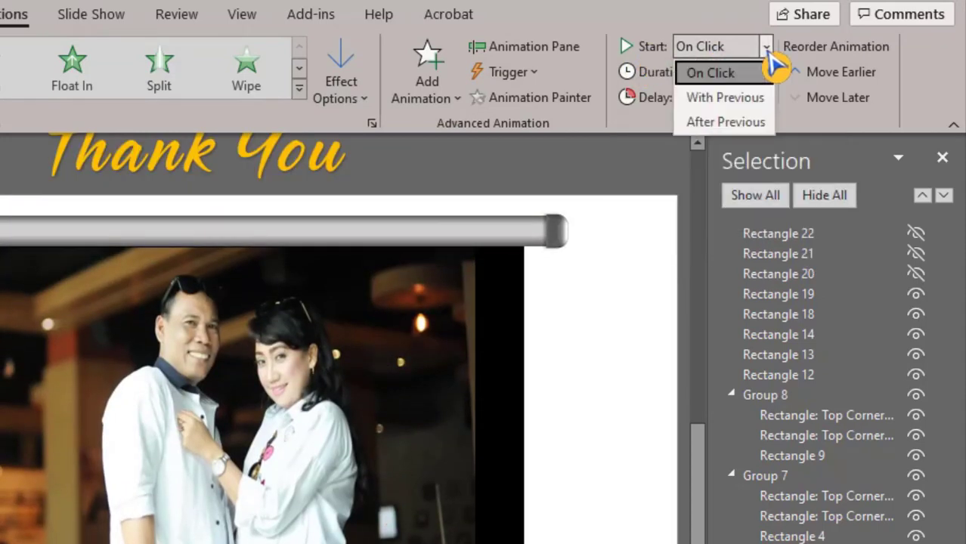
left_click(758, 100)
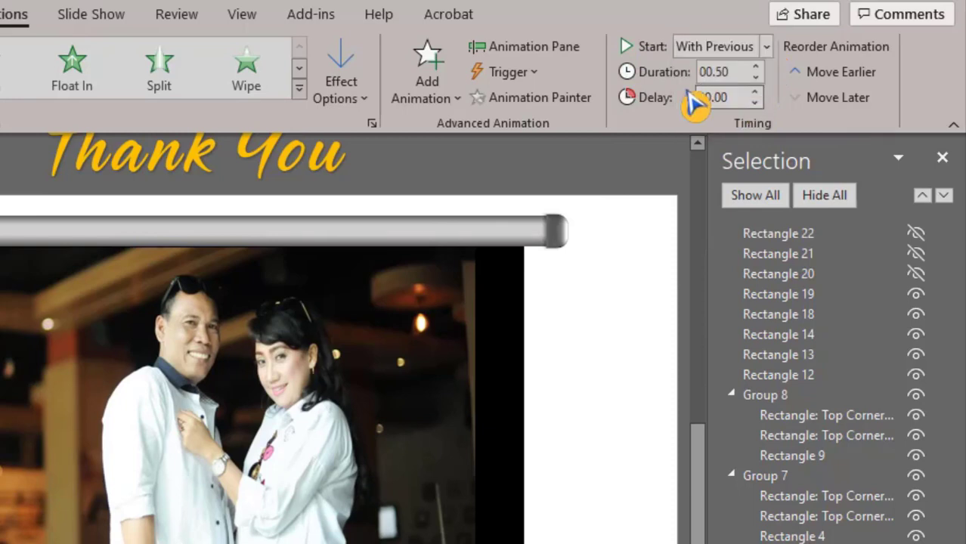
left_click(755, 68)
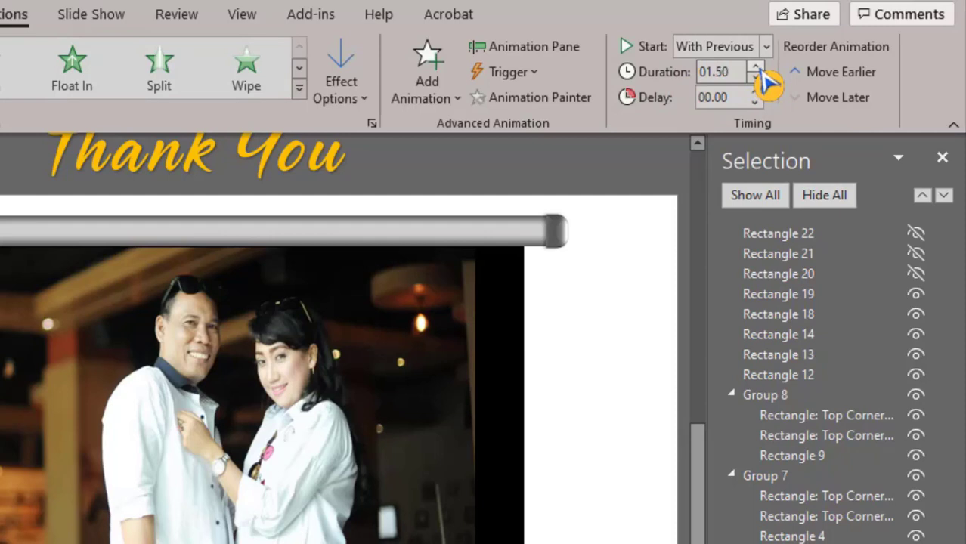
left_click(314, 410)
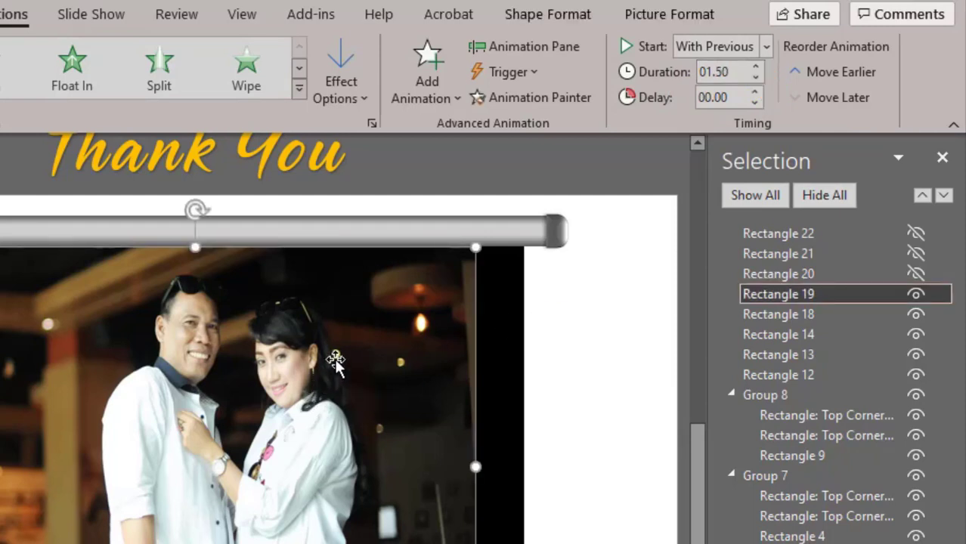
Add a Peek Out exit to Rectangle 19, starting On Click with a 01.50 duration.
left_click(449, 114)
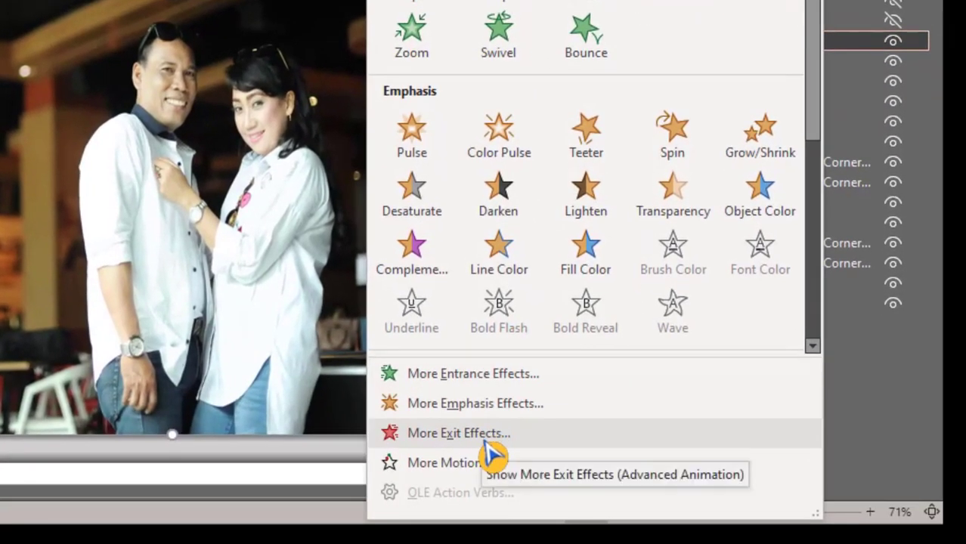
left_click(487, 445)
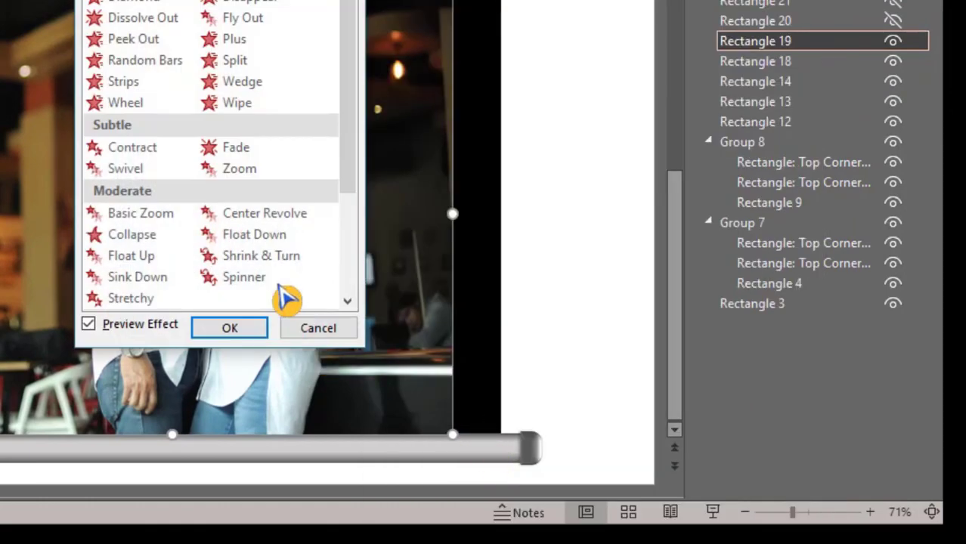
left_click(182, 163)
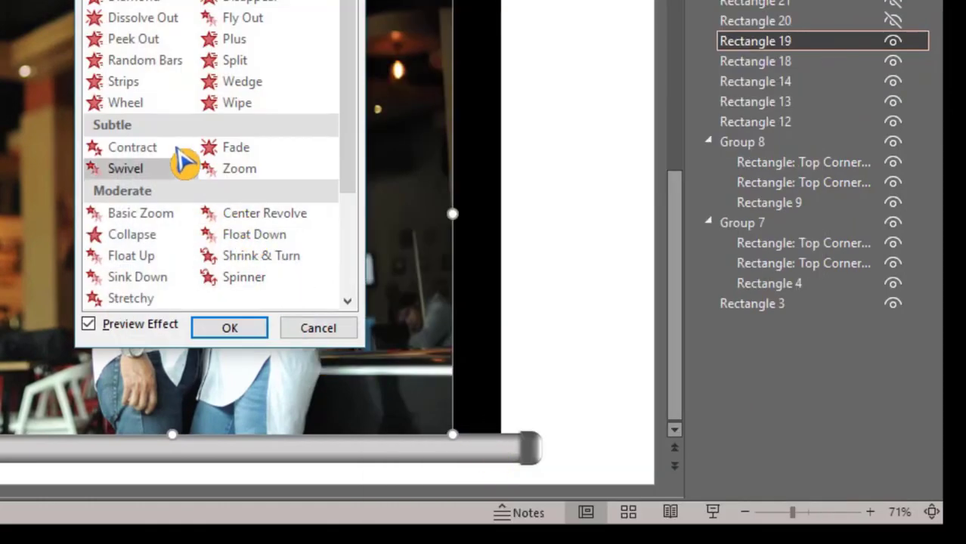
left_click(142, 44)
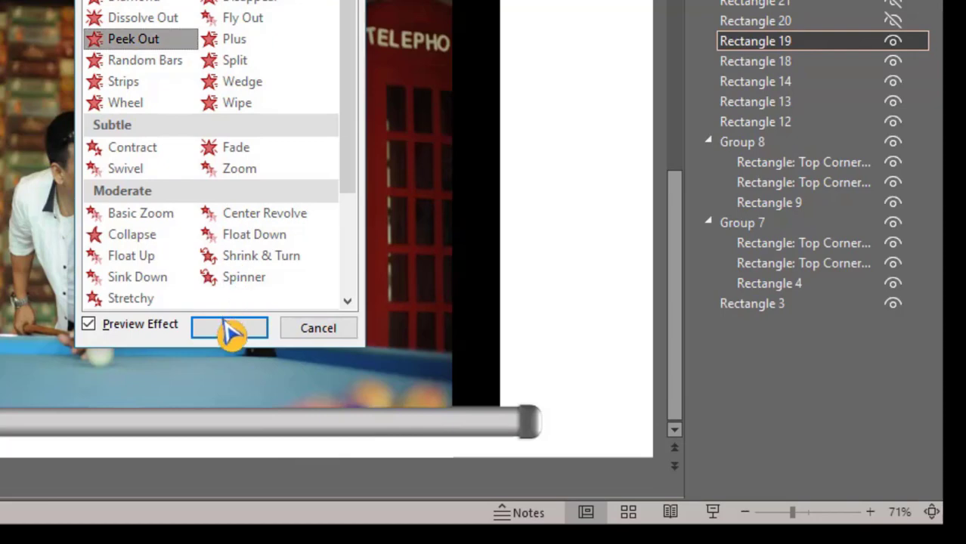
left_click(227, 337)
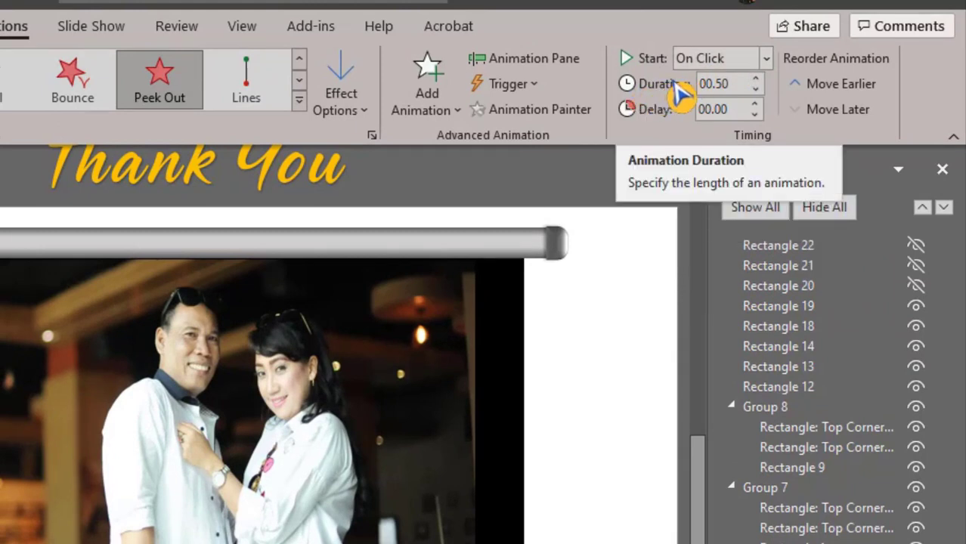
left_click(757, 82)
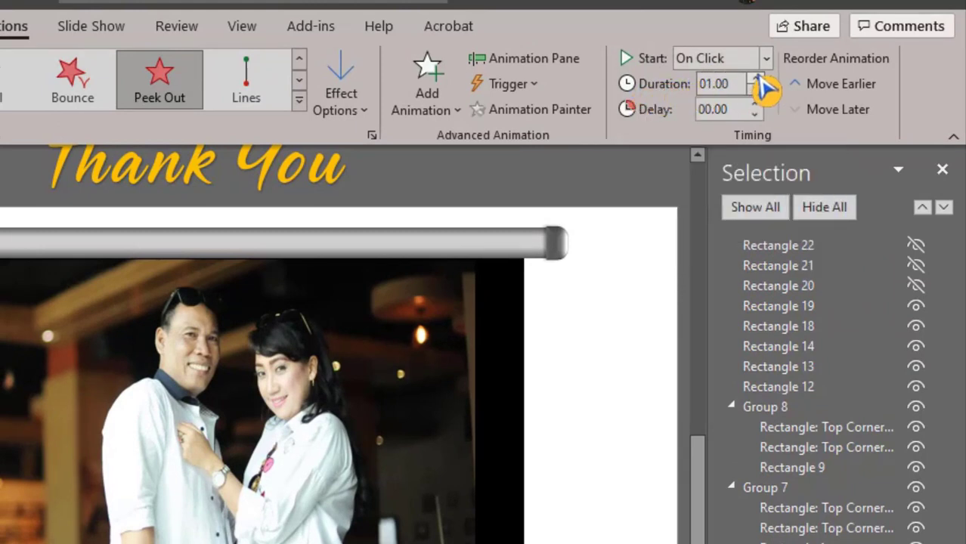
left_click(362, 432)
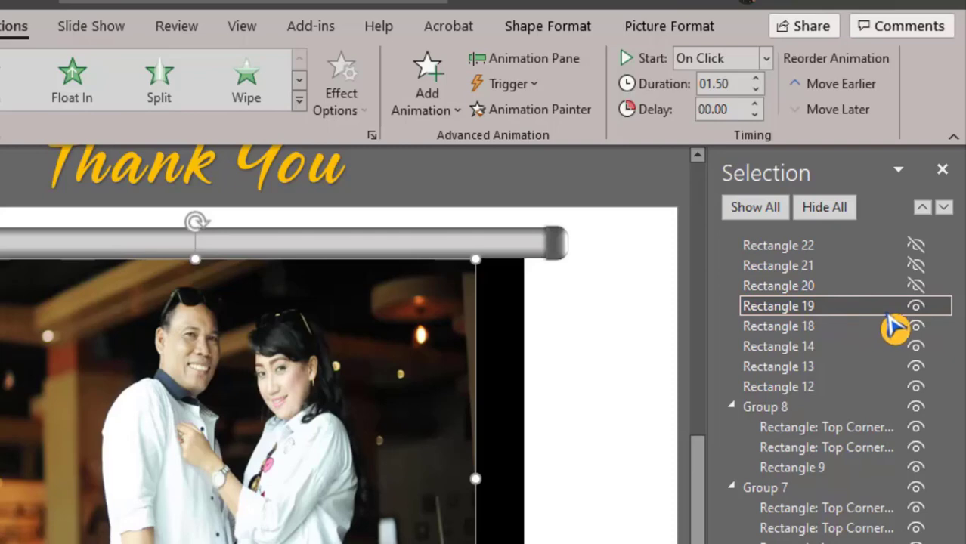
Hide Rectangle 19 and give the billiard photo a Peek In from the bottom, With Previous.
left_click(915, 306)
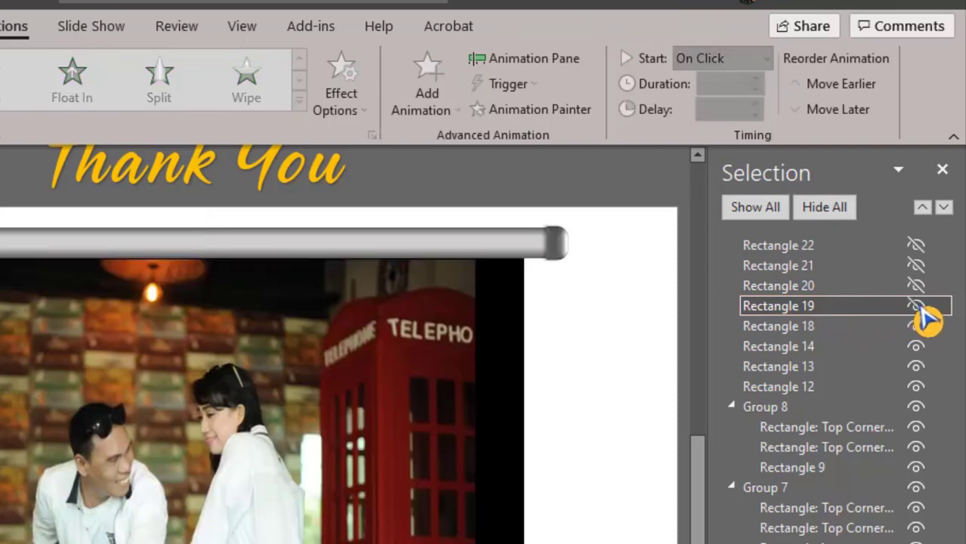
left_click(200, 482)
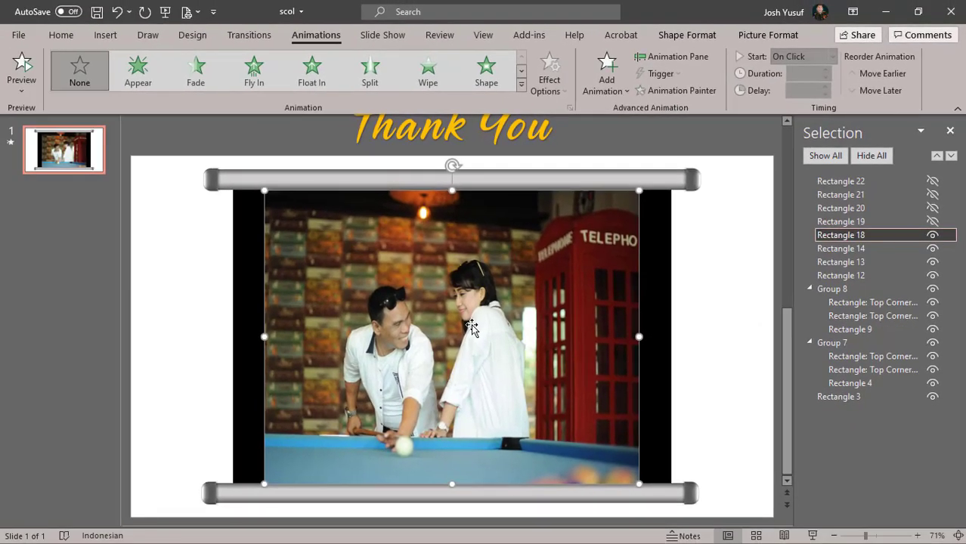
left_click(606, 75)
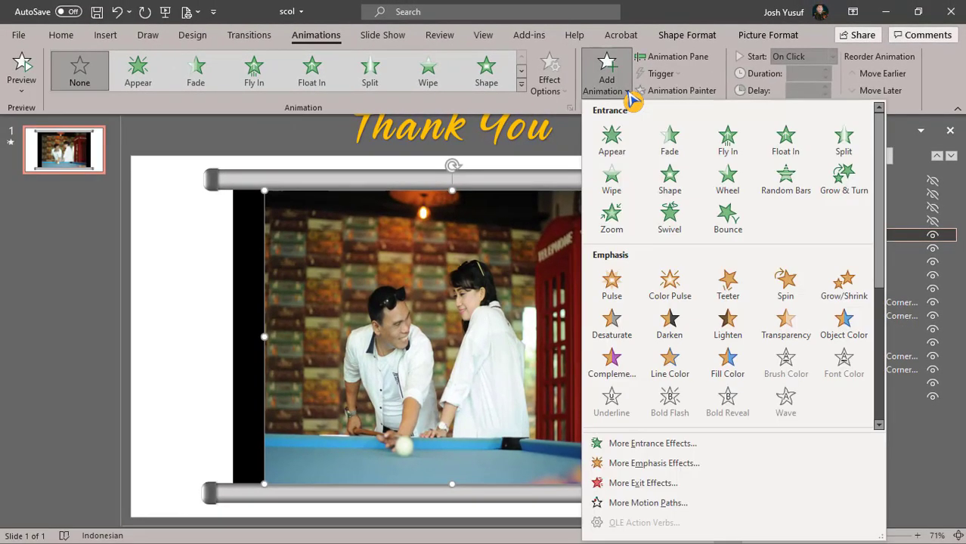
left_click(628, 440)
left_click(422, 220)
left_click(508, 418)
left_click(549, 83)
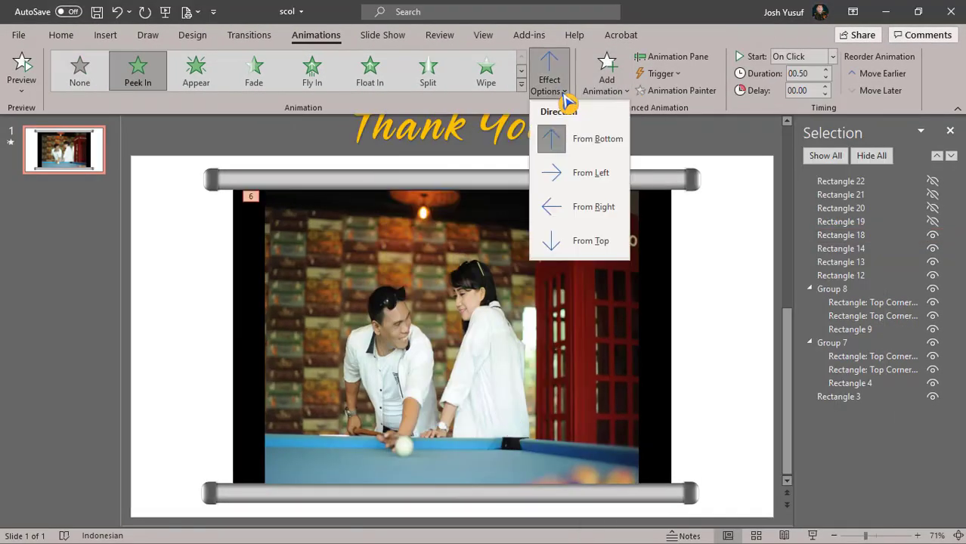
left_click(593, 242)
left_click(832, 56)
left_click(815, 80)
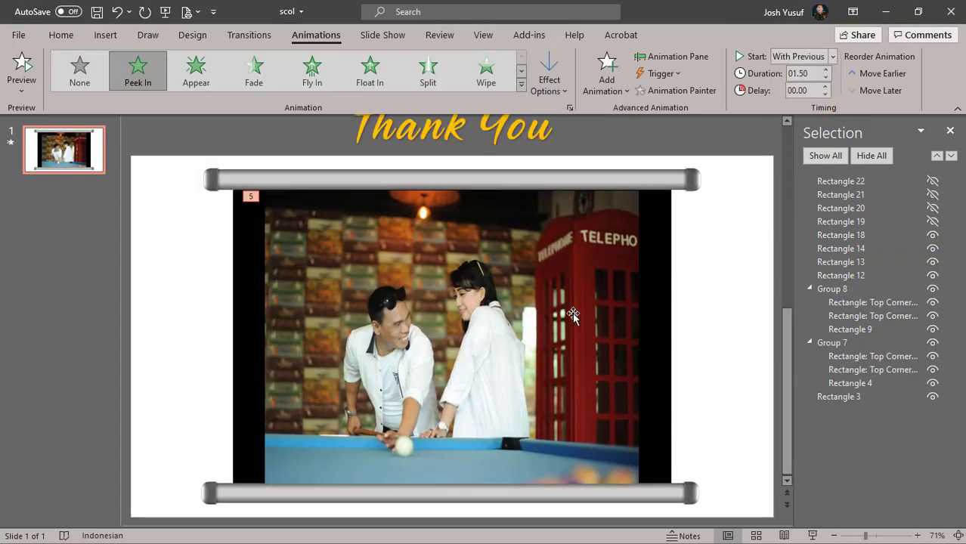
Add a Peek Out exit to the billiard photo, then hide it.
left_click(606, 75)
left_click(627, 478)
left_click(422, 220)
left_click(492, 410)
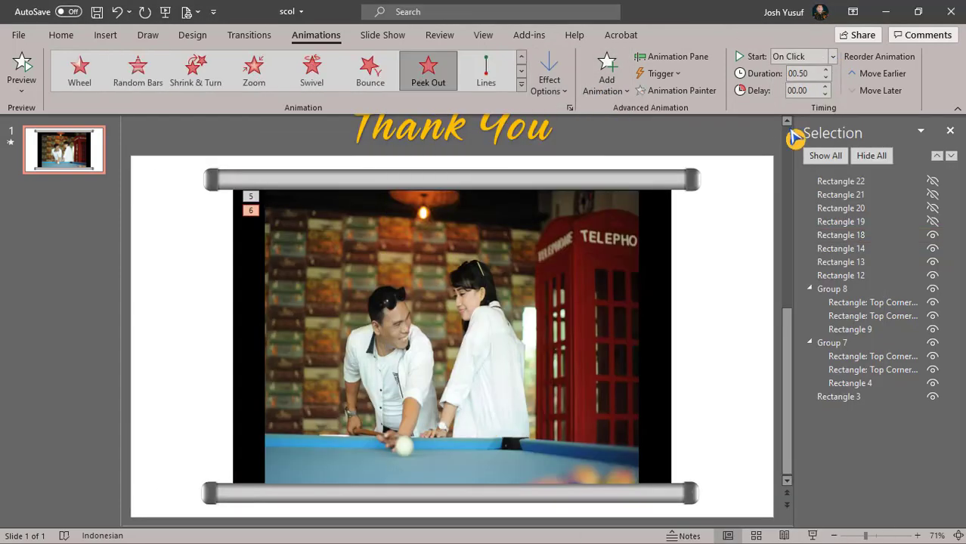
left_click(932, 235)
Give the guitar photo a Peek In entrance, With Previous, lasting 00.75.
left_click(535, 259)
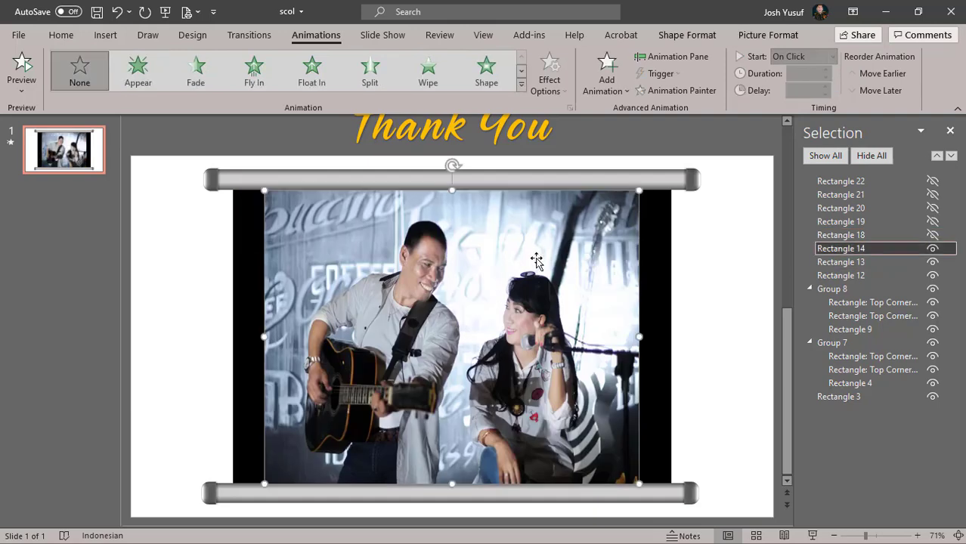
left_click(607, 75)
left_click(652, 442)
left_click(422, 219)
left_click(492, 410)
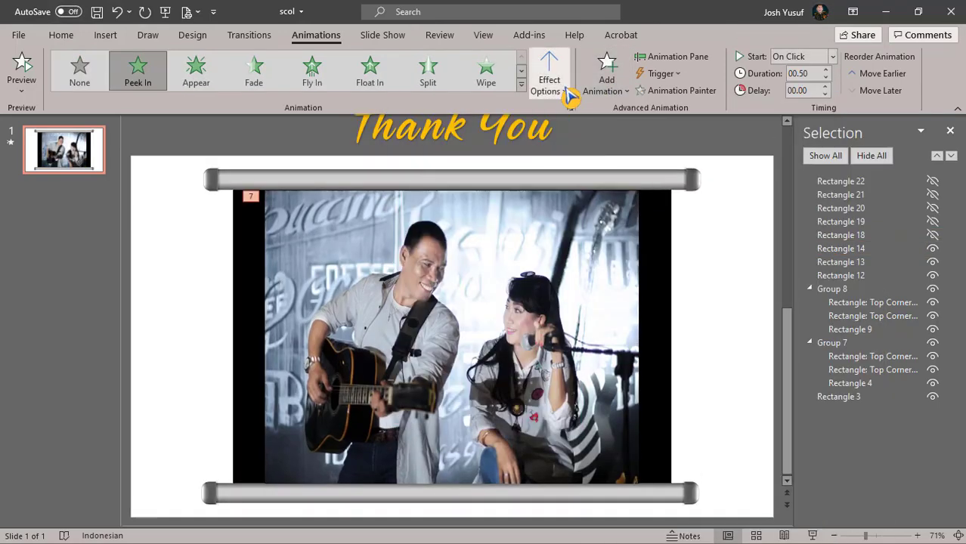
left_click(832, 55)
left_click(801, 88)
left_click(826, 70)
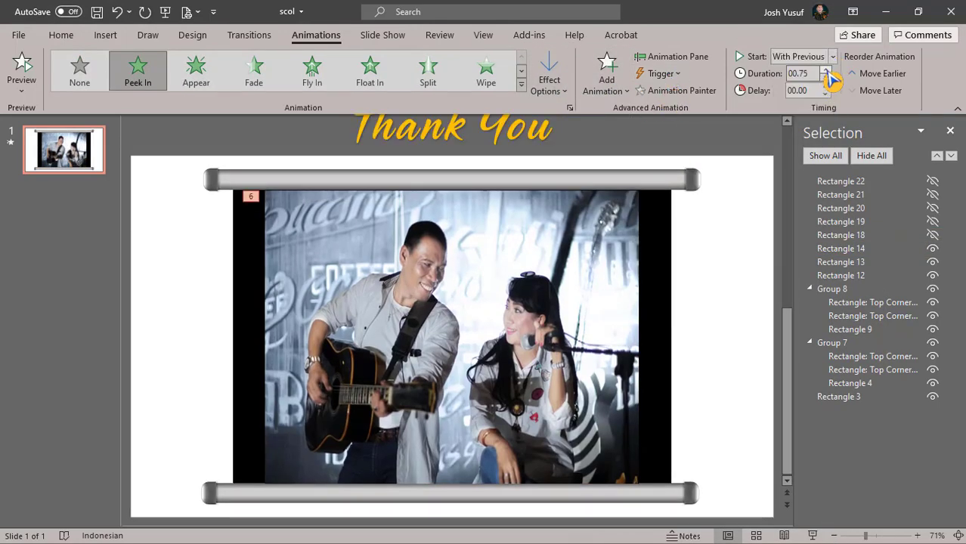
Add a Peek Out exit to the guitar photo, then hide it.
left_click(607, 76)
left_click(648, 479)
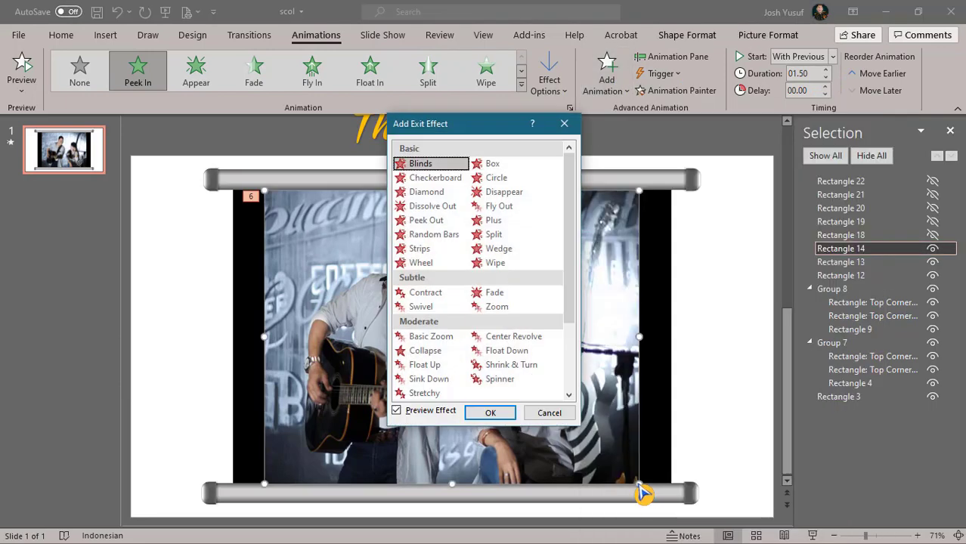
left_click(420, 218)
left_click(492, 410)
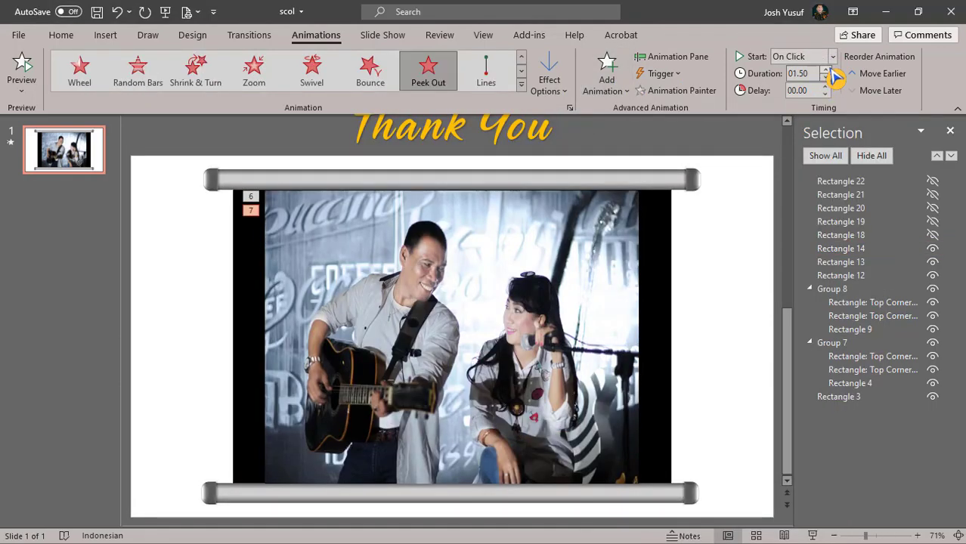
left_click(933, 248)
Give the bar photo a Peek In entrance starting With Previous.
left_click(471, 286)
left_click(606, 75)
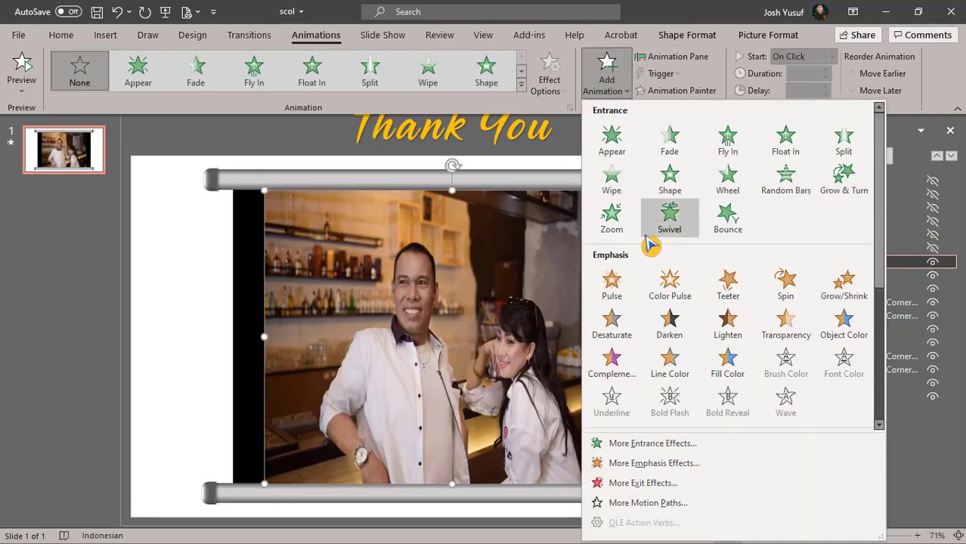
left_click(648, 440)
left_click(425, 220)
left_click(492, 410)
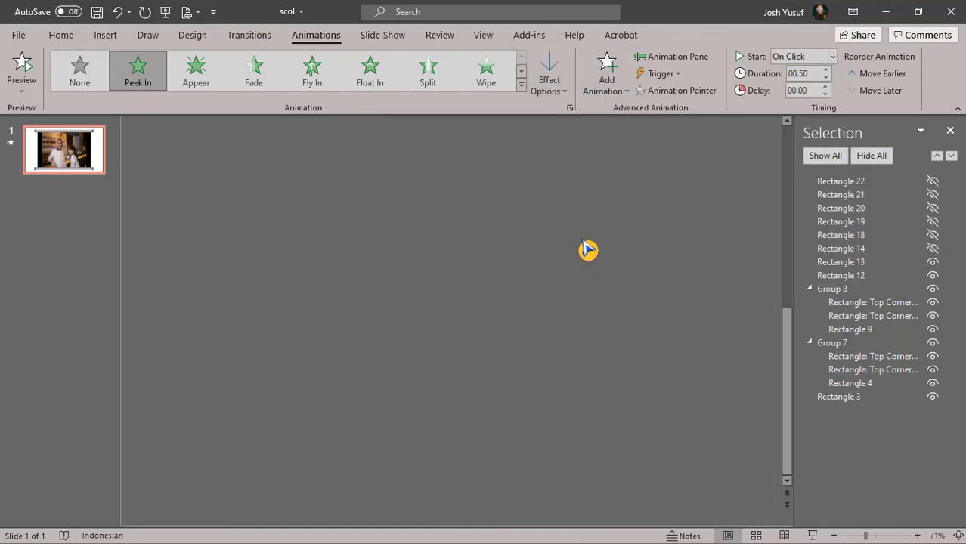
left_click(832, 56)
left_click(829, 85)
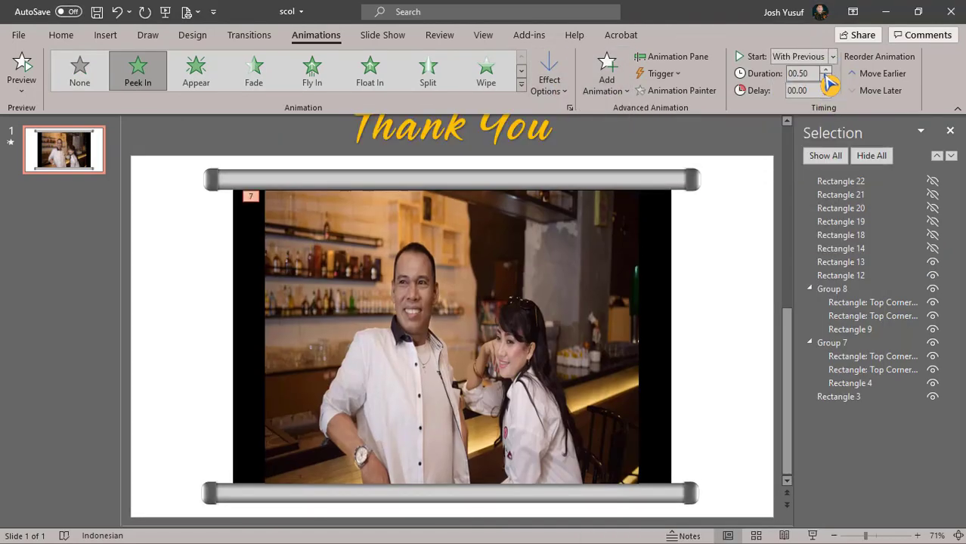
Add a Peek Out exit to the bar photo, then hide it in the Selection pane.
left_click(607, 75)
left_click(649, 477)
left_click(424, 220)
left_click(493, 411)
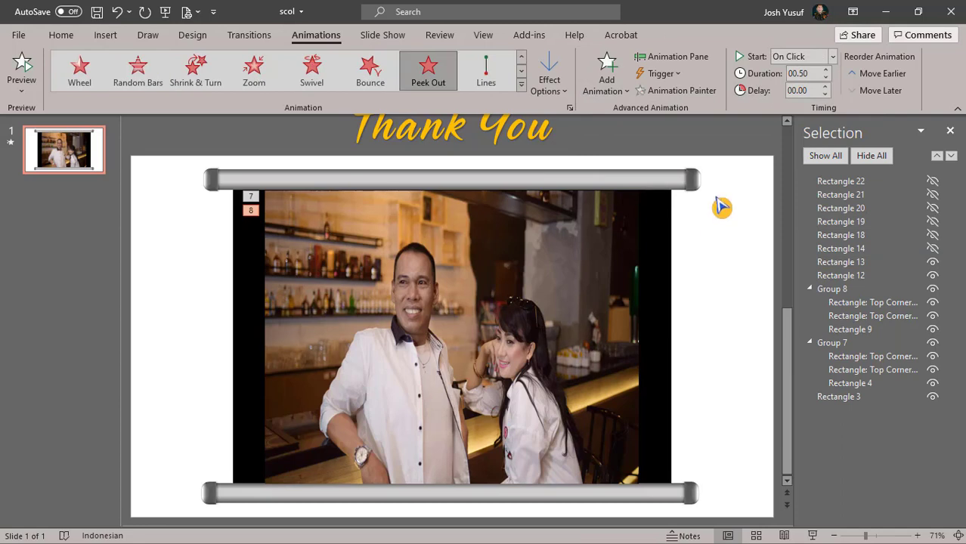
left_click(565, 302)
left_click(932, 262)
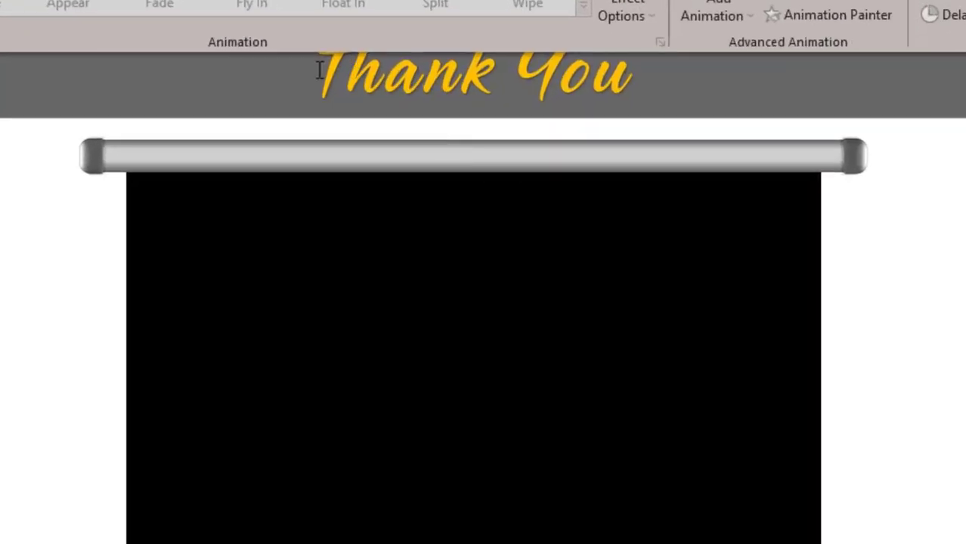
Give the Thank You title a Lines motion path ending down at the banner's centre.
left_click(427, 85)
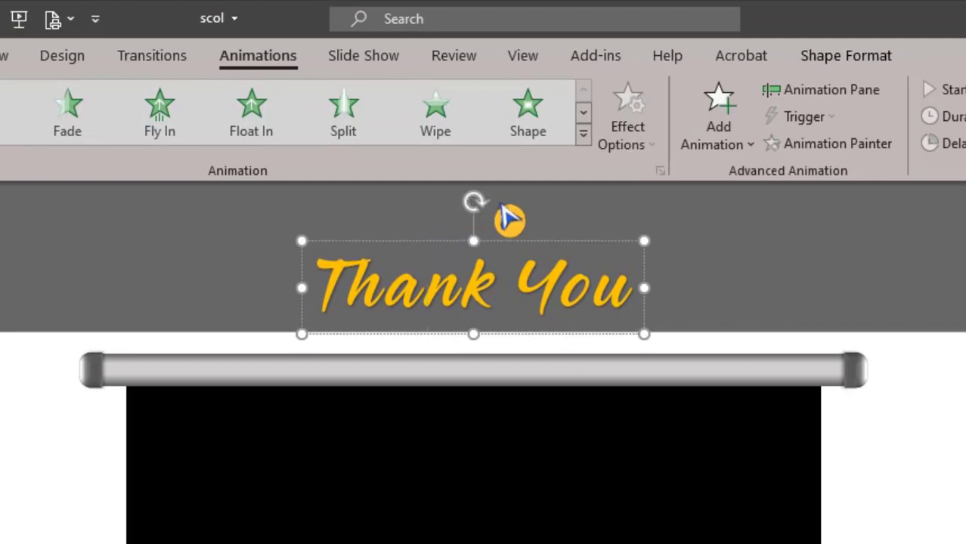
left_click(721, 144)
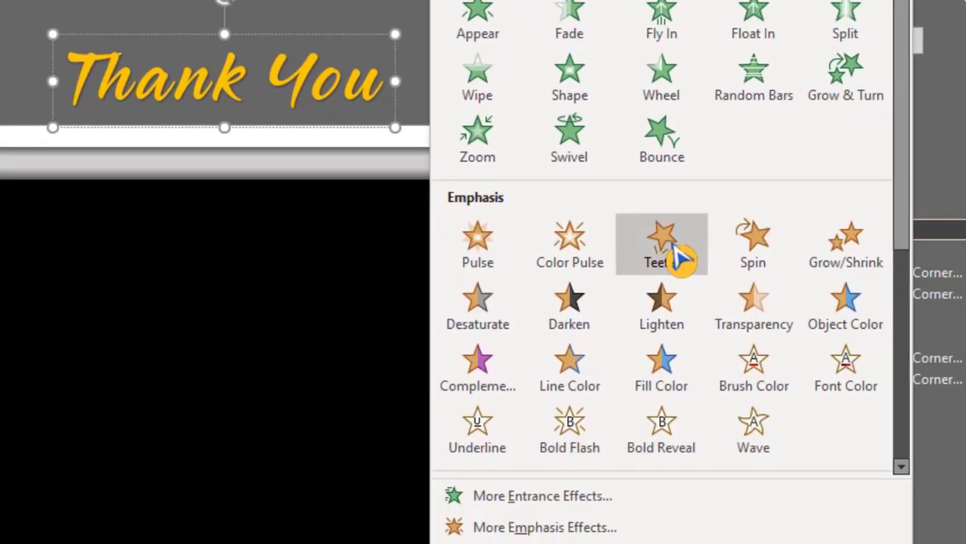
scroll(680, 256, "down", 5)
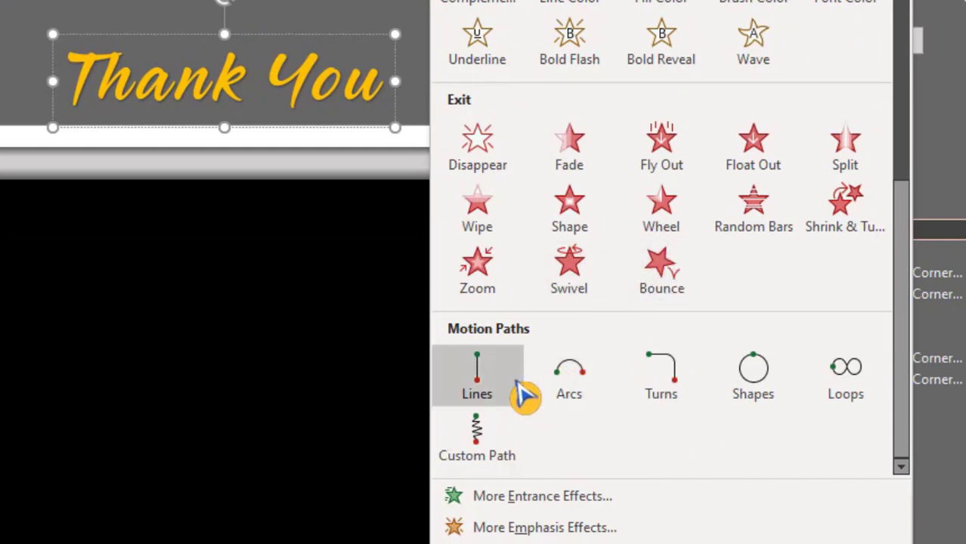
left_click(476, 401)
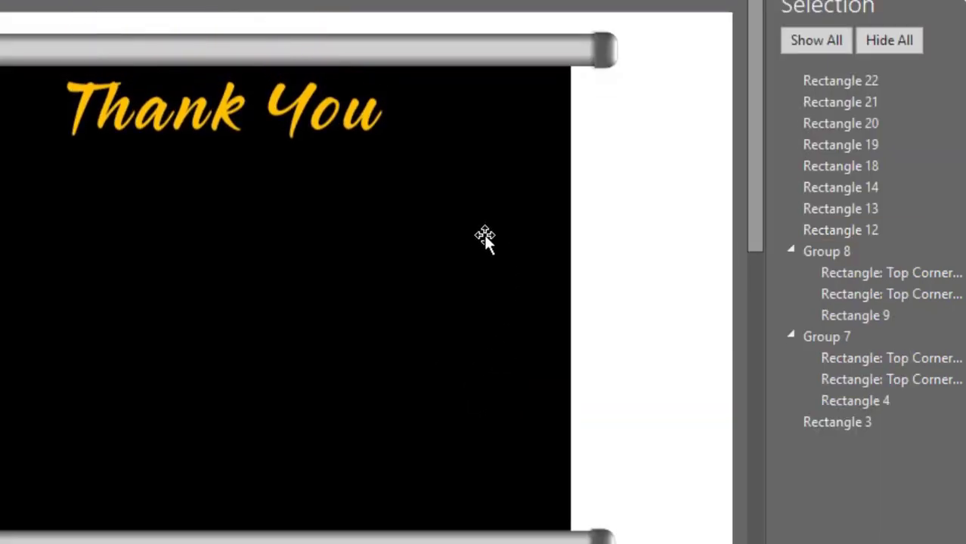
scroll(202, 283, "up", 2)
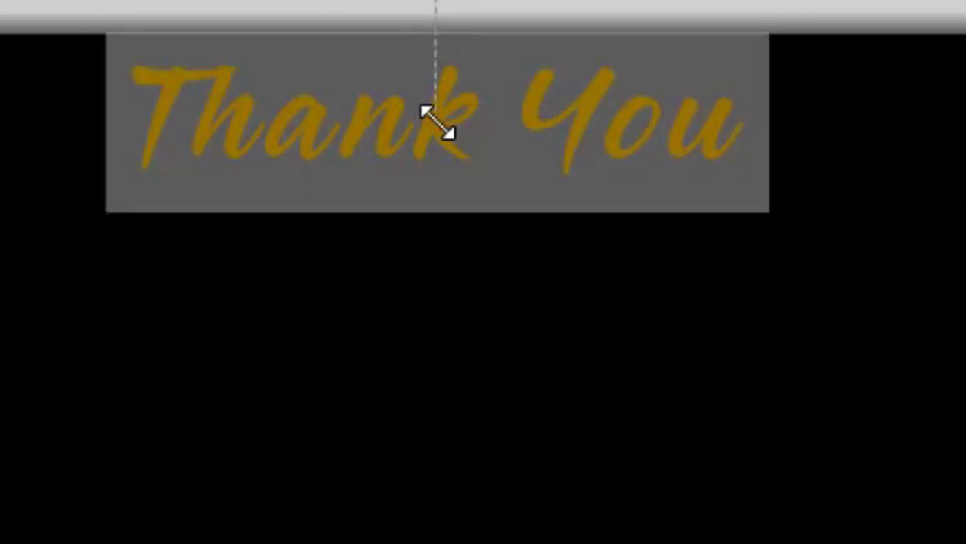
mouse_move(437, 121)
left_mouse_down()
mouse_move(426, 300)
mouse_move(447, 379)
left_mouse_up()
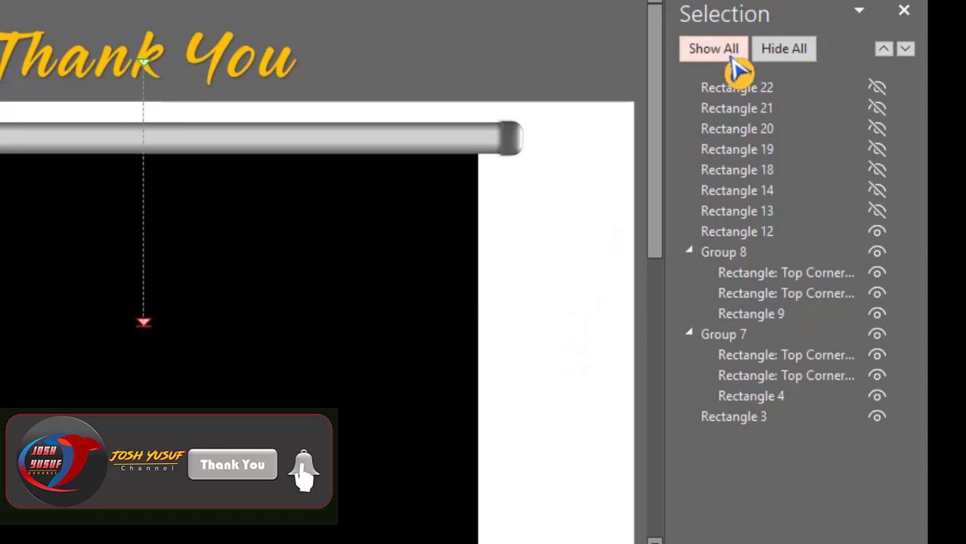
Unhide all slide objects, close the Selection pane, and show the Animation Pane.
left_click(731, 54)
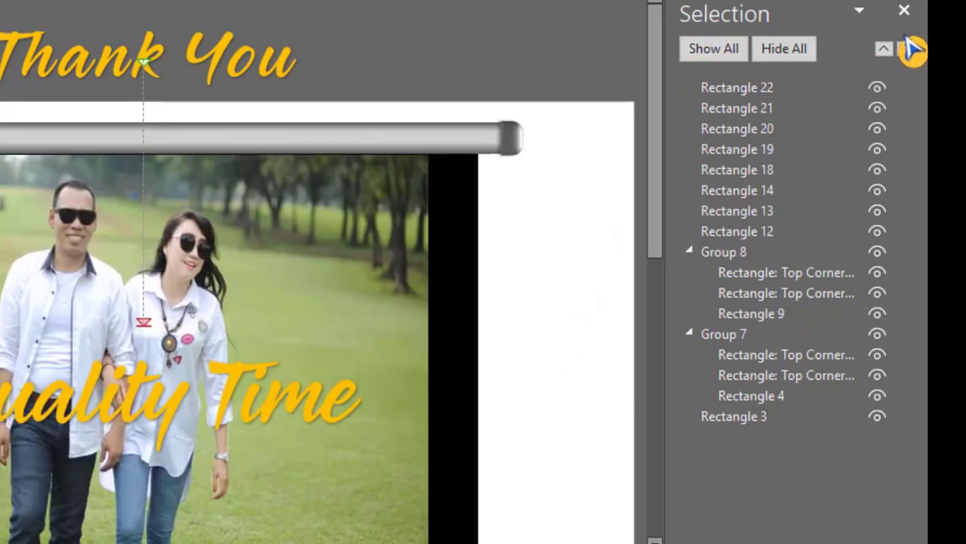
left_click(905, 12)
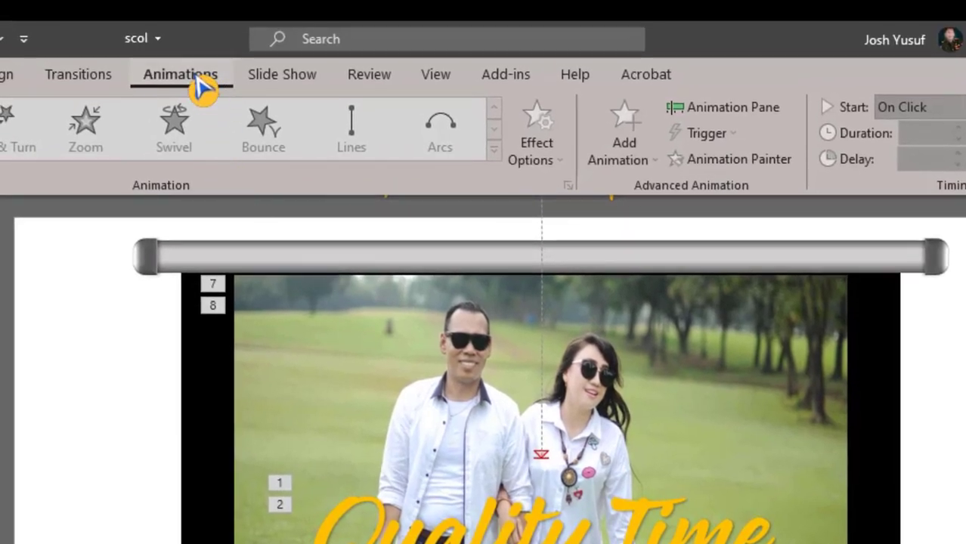
left_click(721, 107)
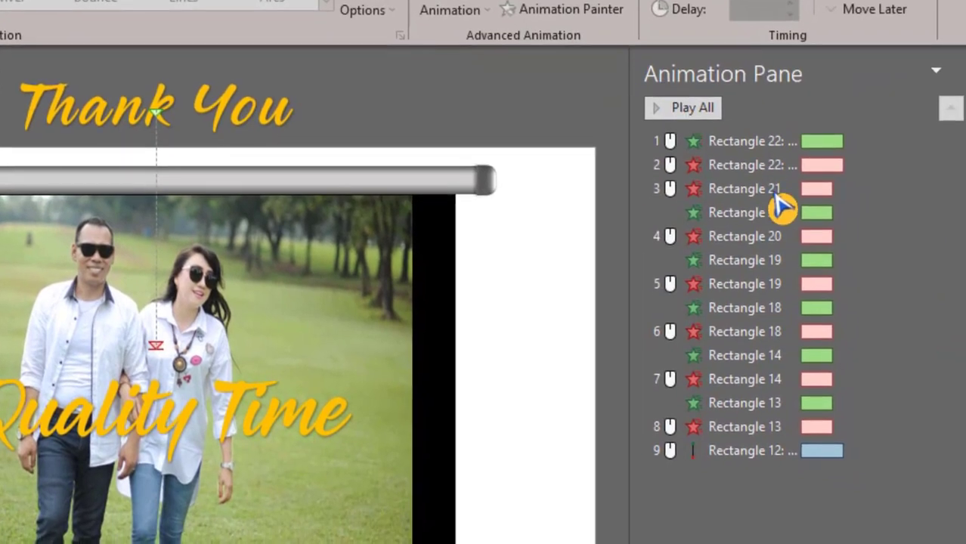
Review the animation order for Rectangles 22, 21, 20, 19 and the Thank You motion path.
left_click(784, 190)
left_click(852, 137)
left_click(121, 424)
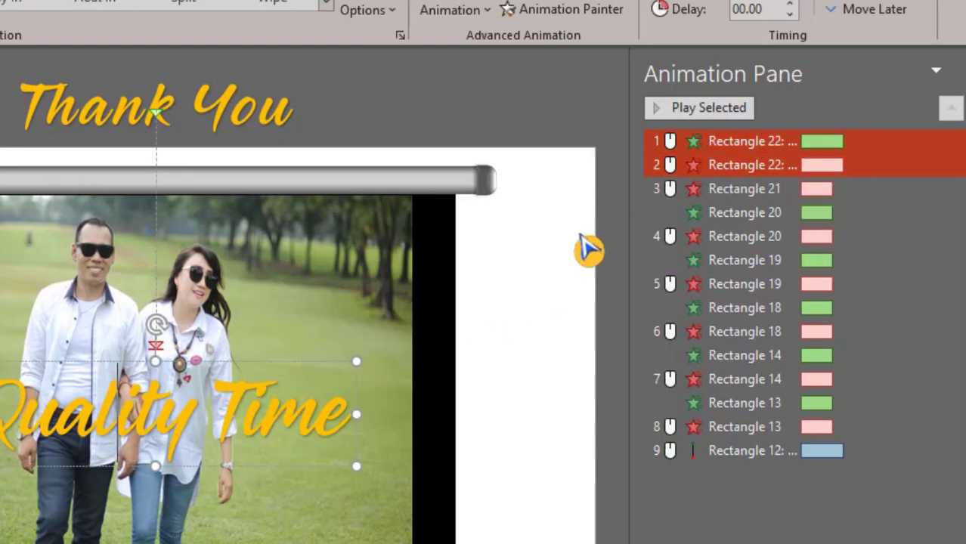
left_click(355, 281)
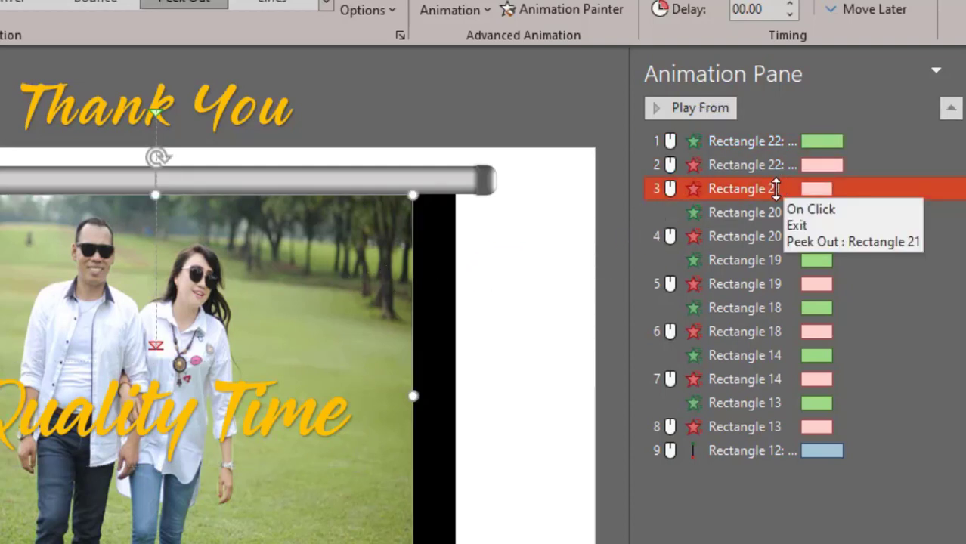
left_click(707, 215)
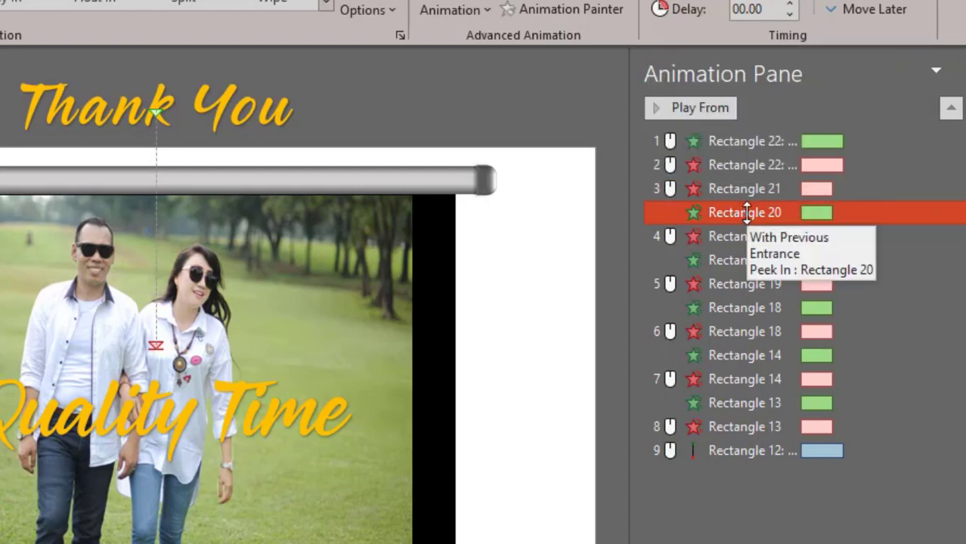
left_click(743, 191)
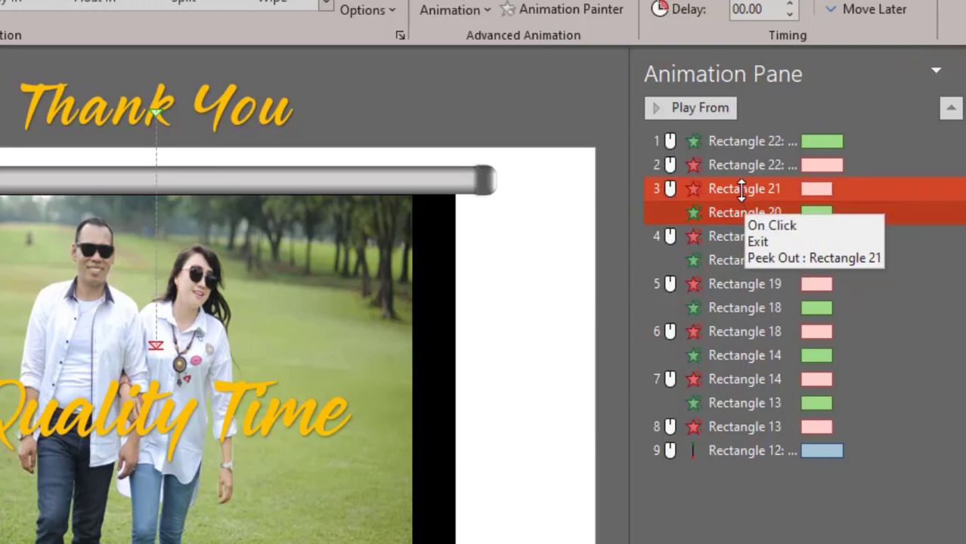
left_click(736, 213)
left_click(739, 284, "ctrl")
left_click(739, 284, "ctrl")
left_click(723, 260, "ctrl")
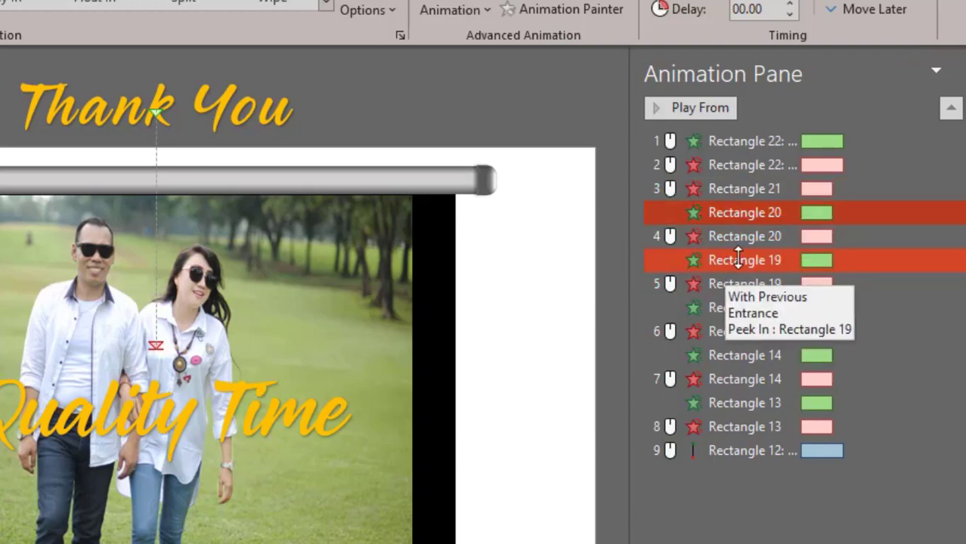
left_click(736, 236, "shift")
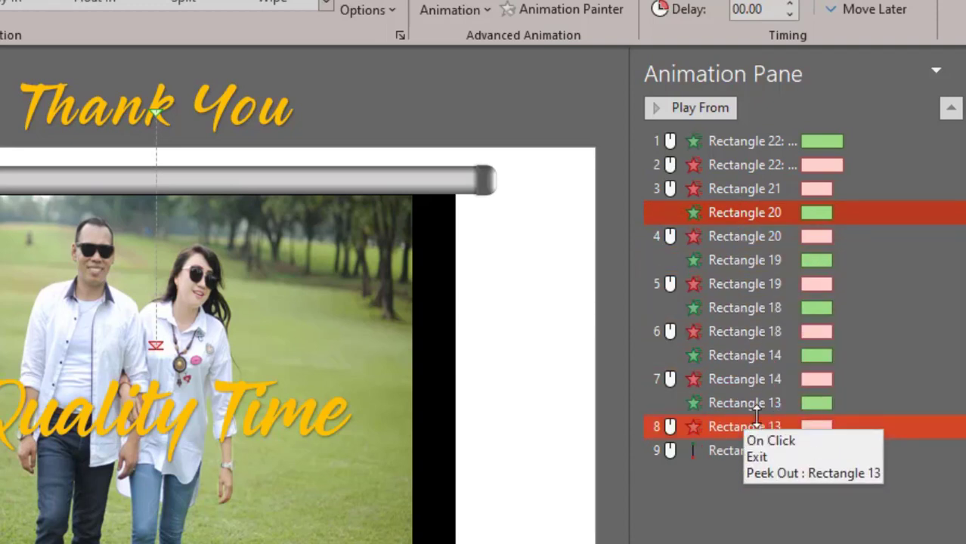
left_click(814, 473)
left_click(711, 484)
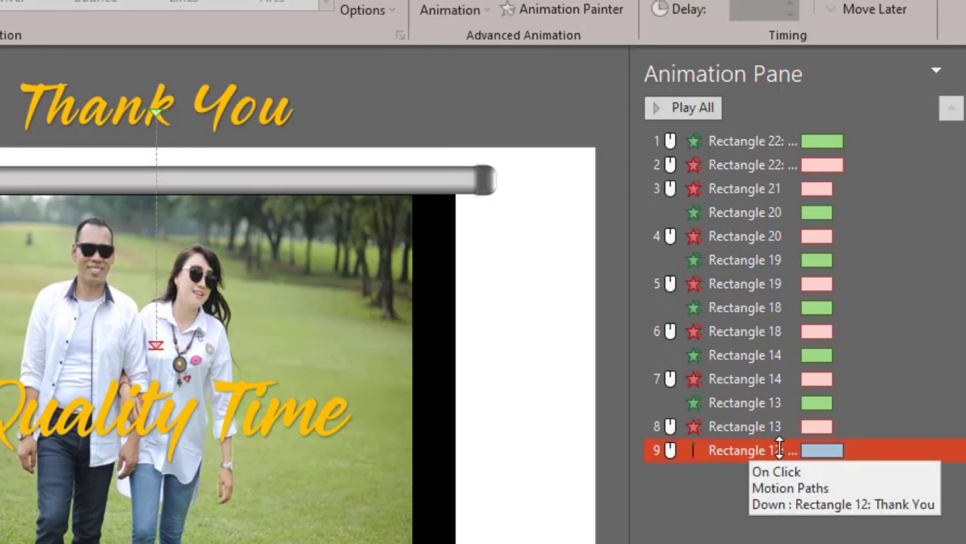
Set Rectangle 12's downward motion path to start With Previous.
left_click(874, 451)
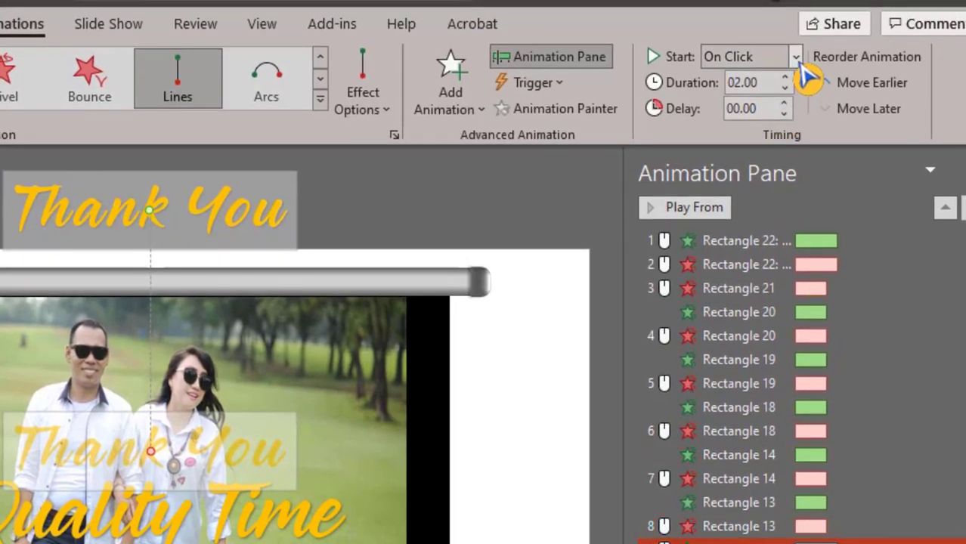
left_click(797, 59)
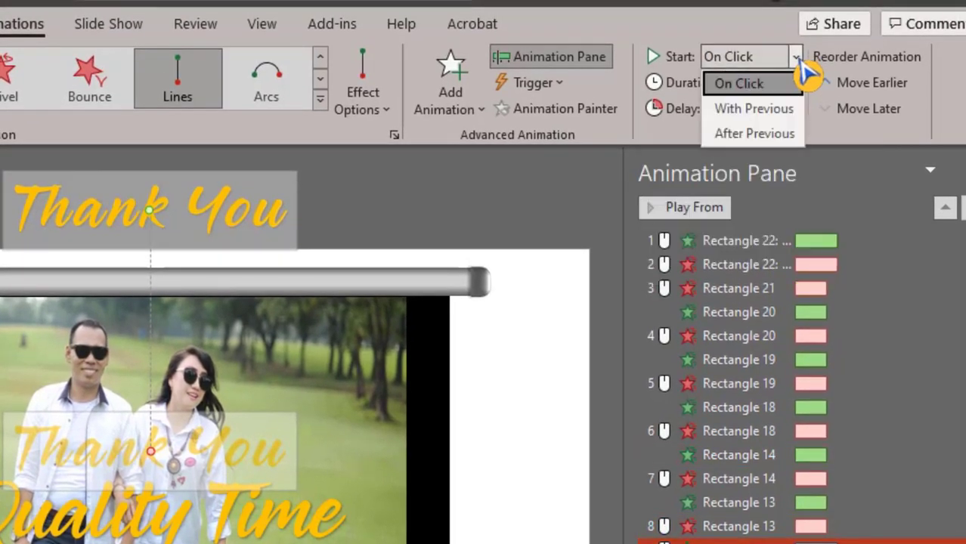
left_click(785, 109)
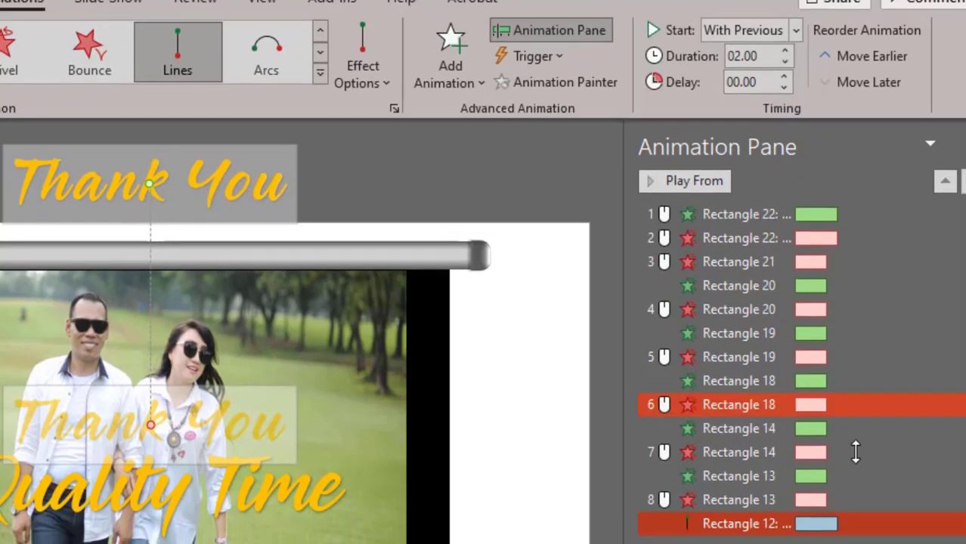
Select the animations from item 3 through Rectangle 12 in the Animation Pane.
left_click(861, 523)
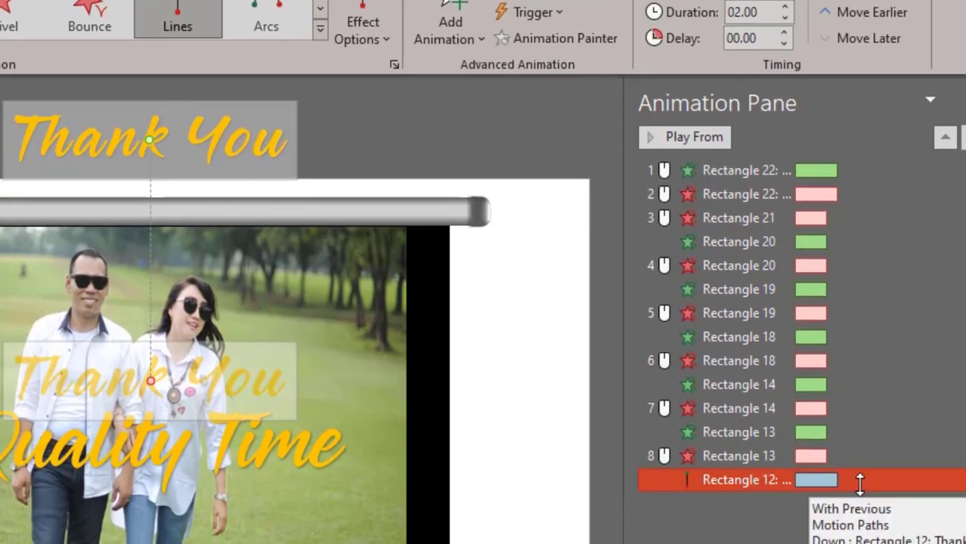
left_click(720, 461, "ctrl")
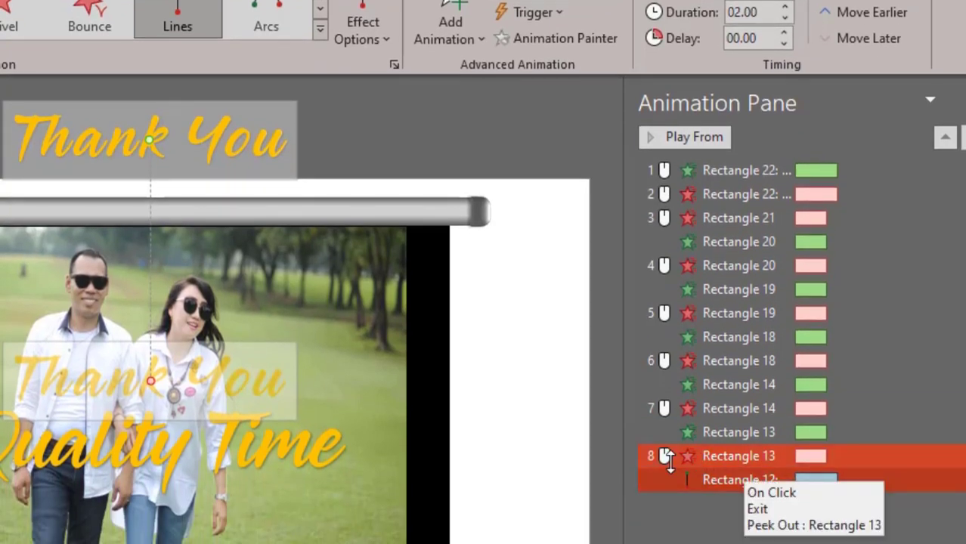
left_click(858, 478)
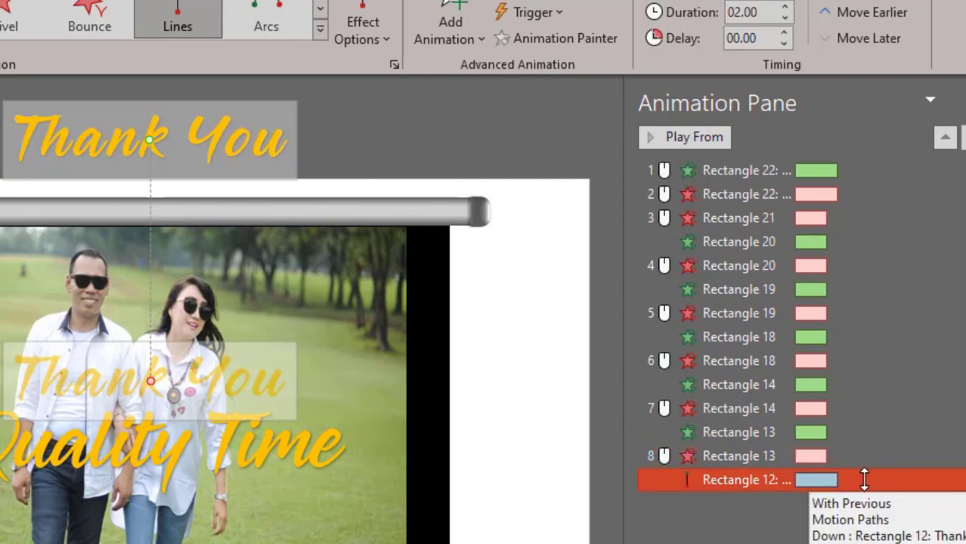
left_click(867, 428)
left_click(867, 428, "ctrl")
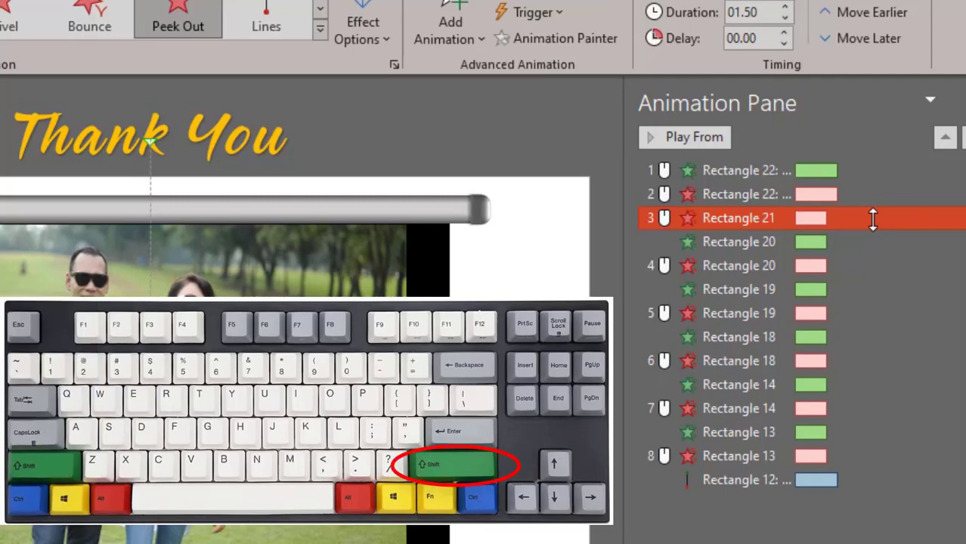
left_click(900, 456, "shift")
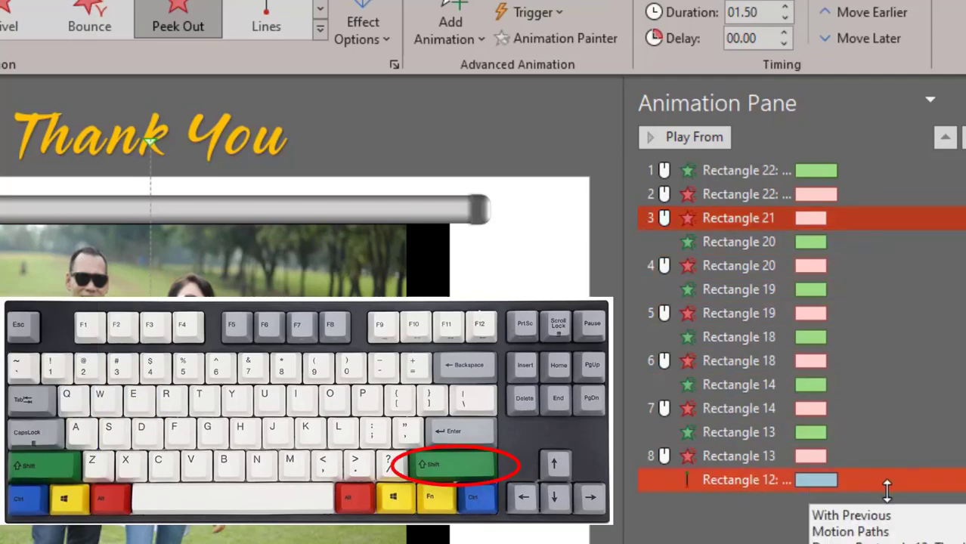
left_click(867, 480, "shift")
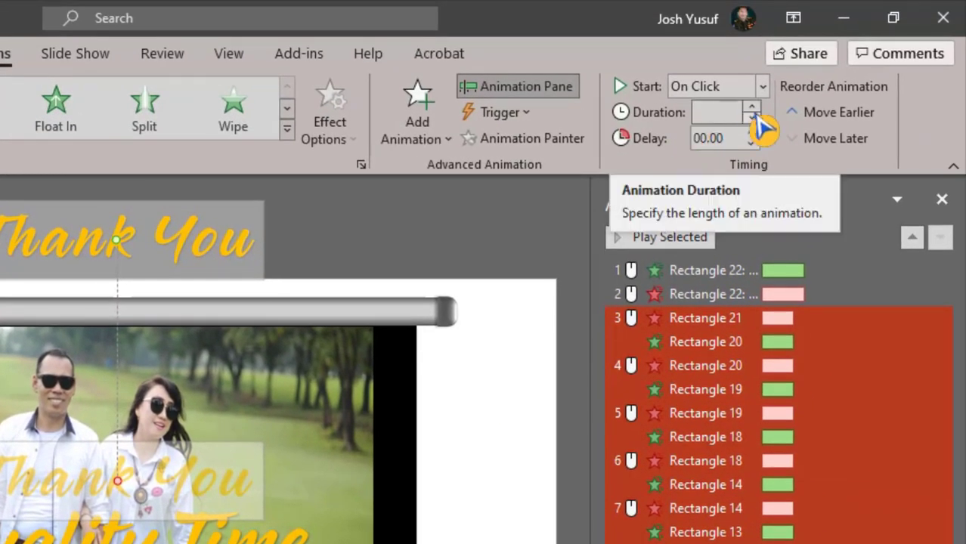
Set the selected animations' duration to 01.00 and close the Animation Pane.
left_click(751, 108)
left_click(751, 108)
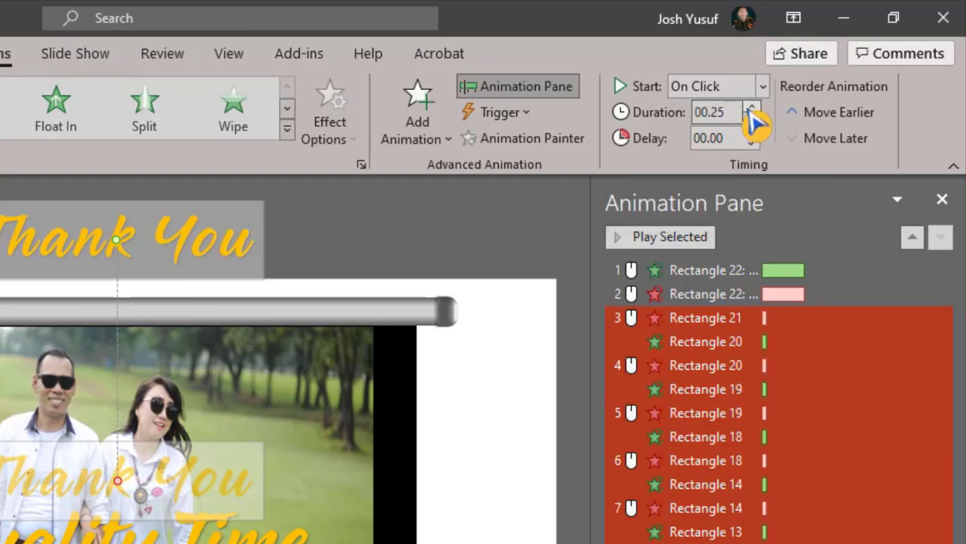
left_click(751, 108)
left_click(751, 108)
left_click(751, 108)
key("Escape")
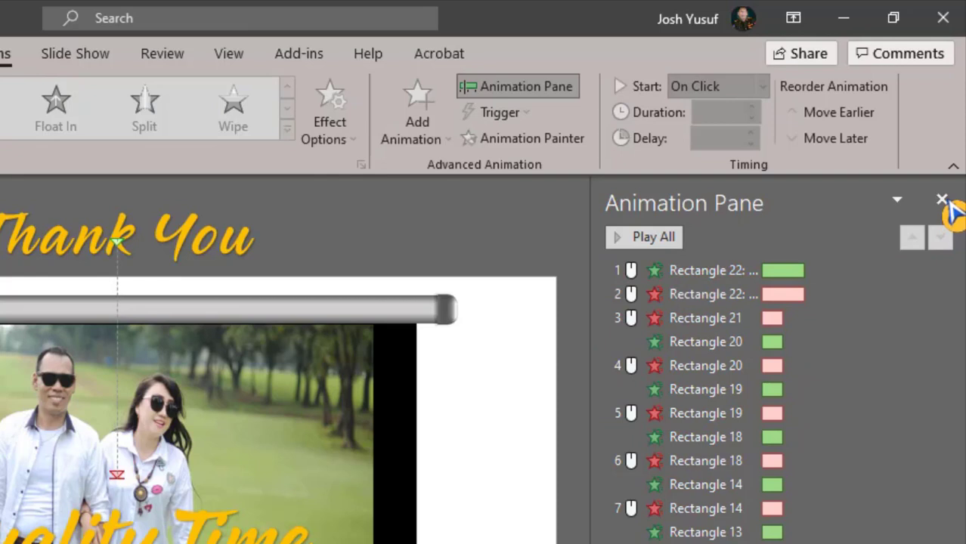
left_click(942, 200)
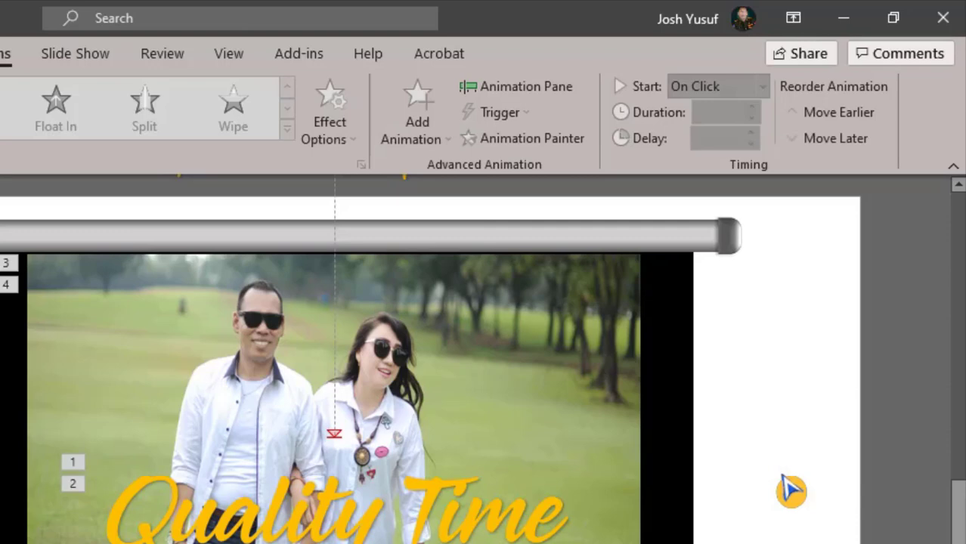
Fill the slide background with the picture wall-2918858_1920, a red brick wall, from a file.
right_click(749, 346)
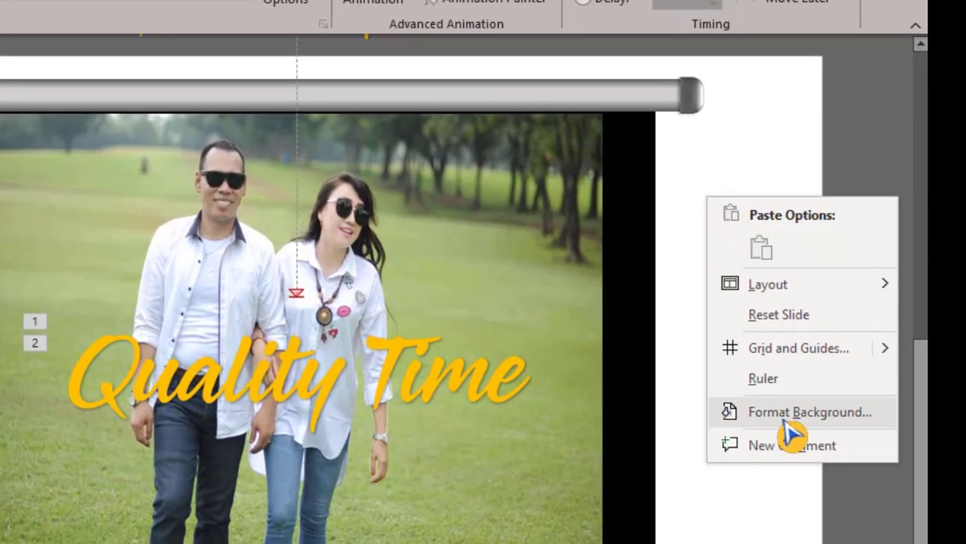
left_click(784, 420)
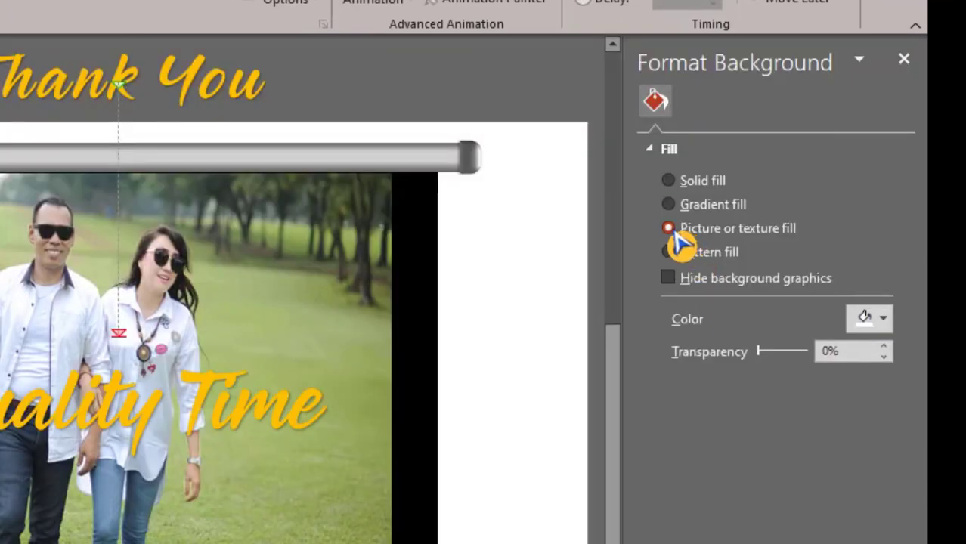
left_click(699, 344)
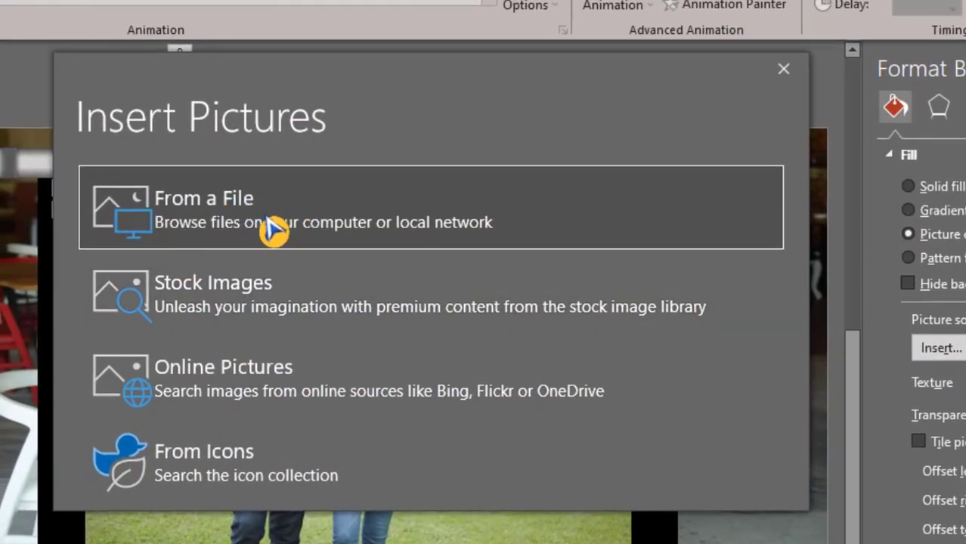
left_click(238, 219)
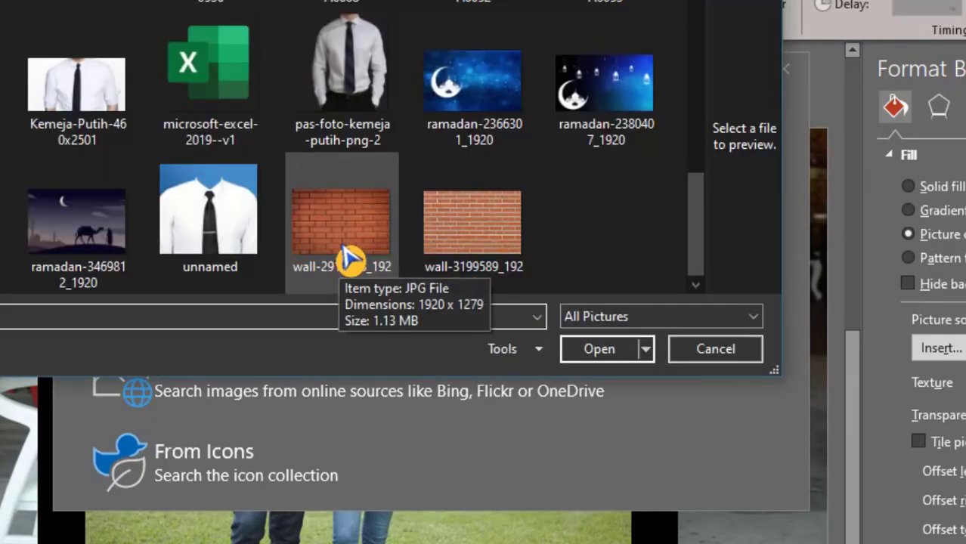
left_click(349, 259)
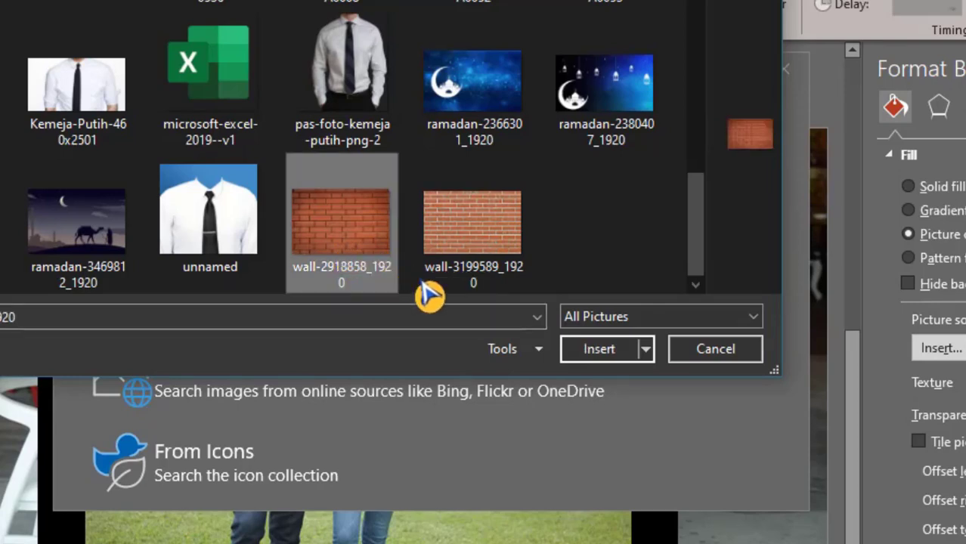
left_click(605, 352)
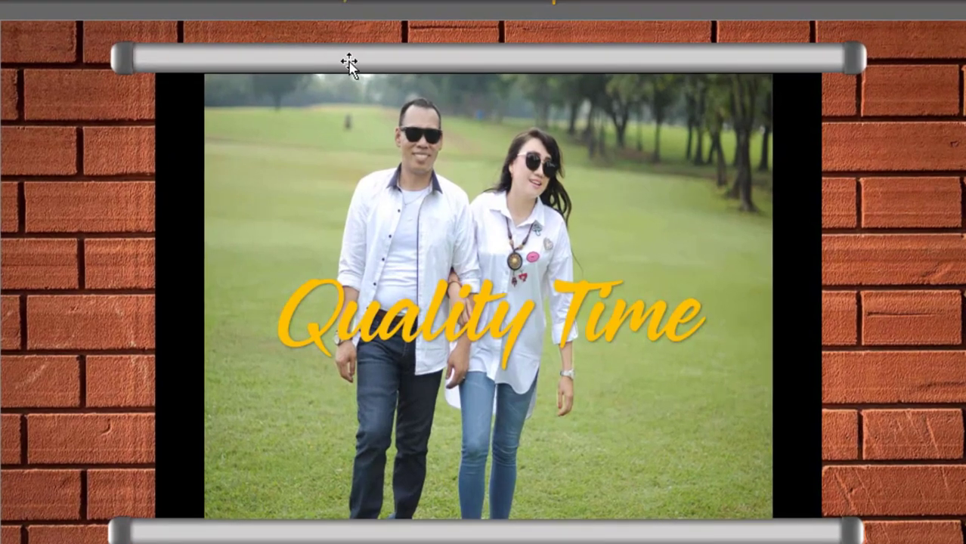
Bring the top and bottom silver roller bars to the front.
left_click(348, 64)
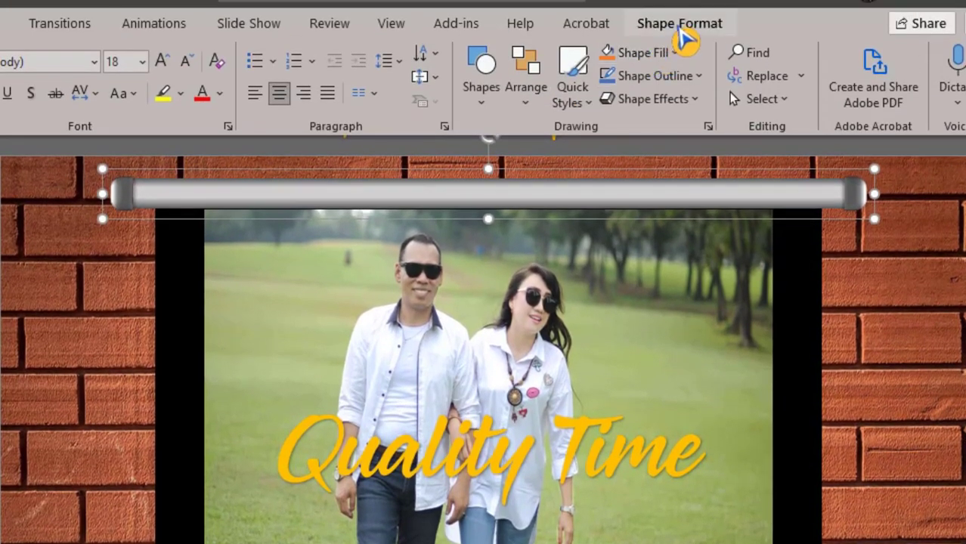
left_click(679, 31)
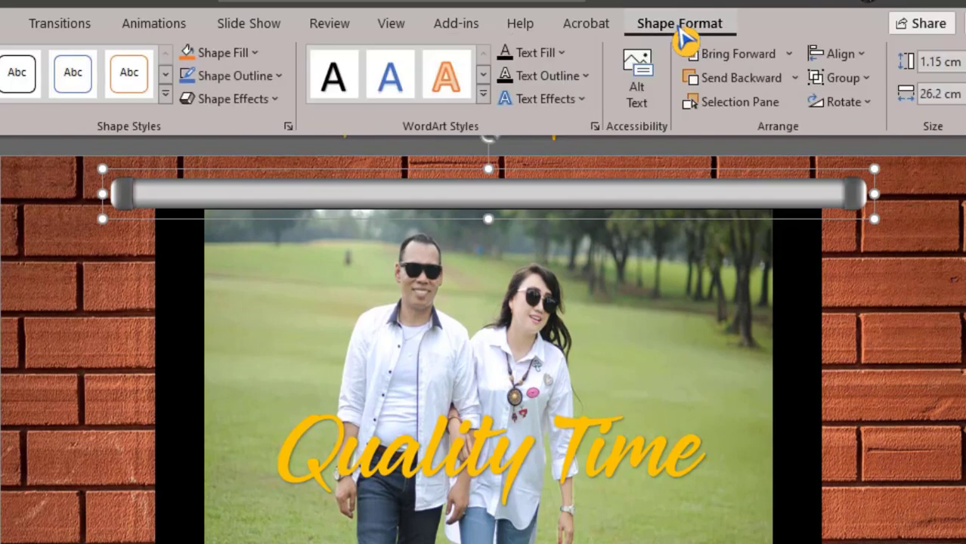
left_click(790, 60)
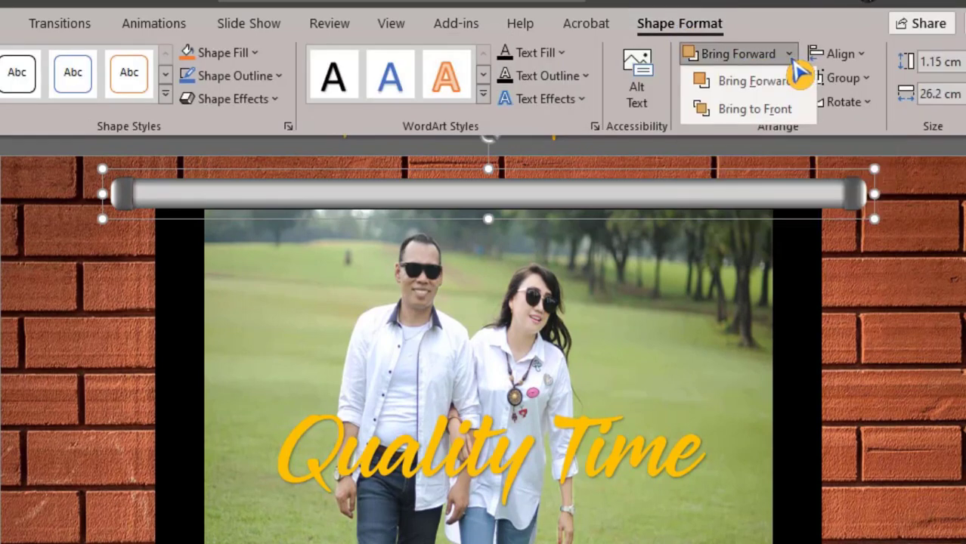
left_click(772, 114)
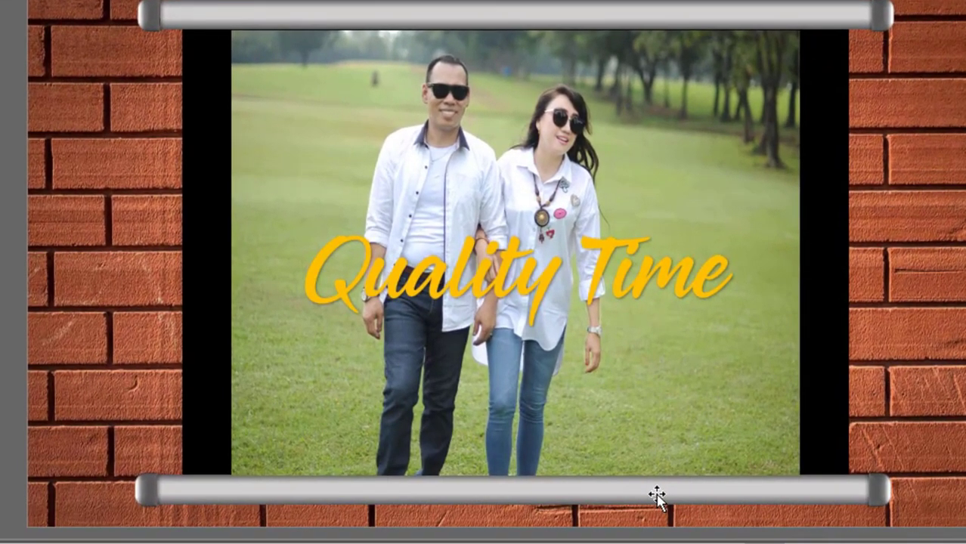
left_click(656, 493)
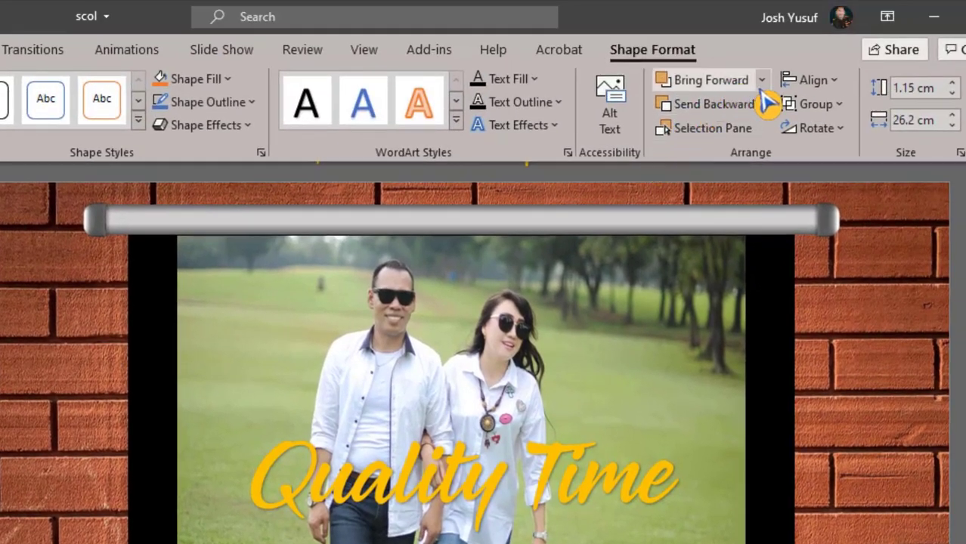
left_click(763, 83)
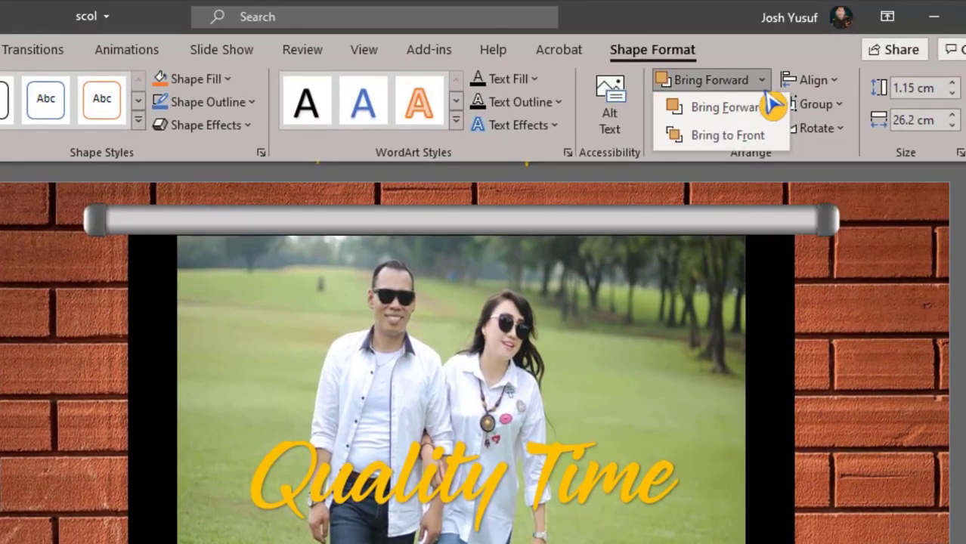
left_click(730, 139)
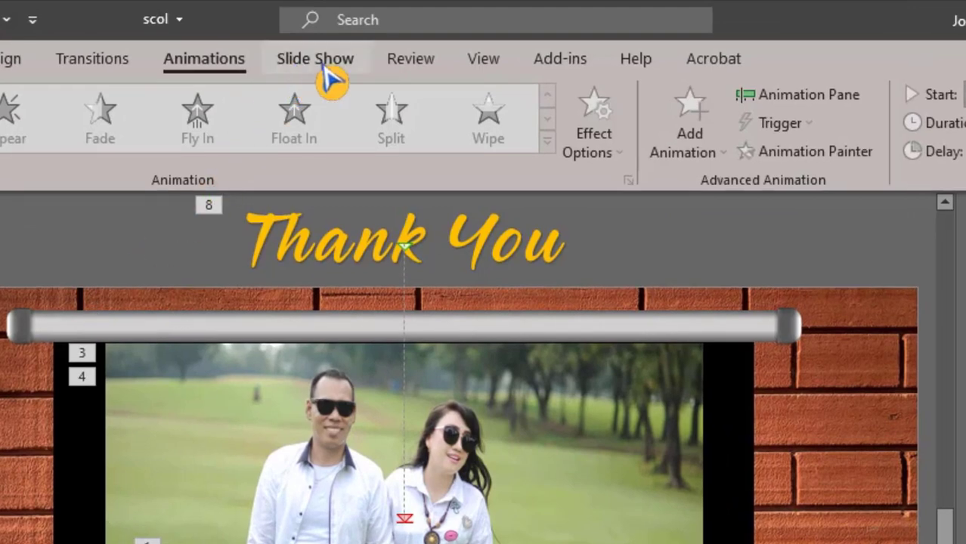
Rehearse timings through every photo slide to Thank You, and keep the 0:01:16 timings.
left_click(321, 68)
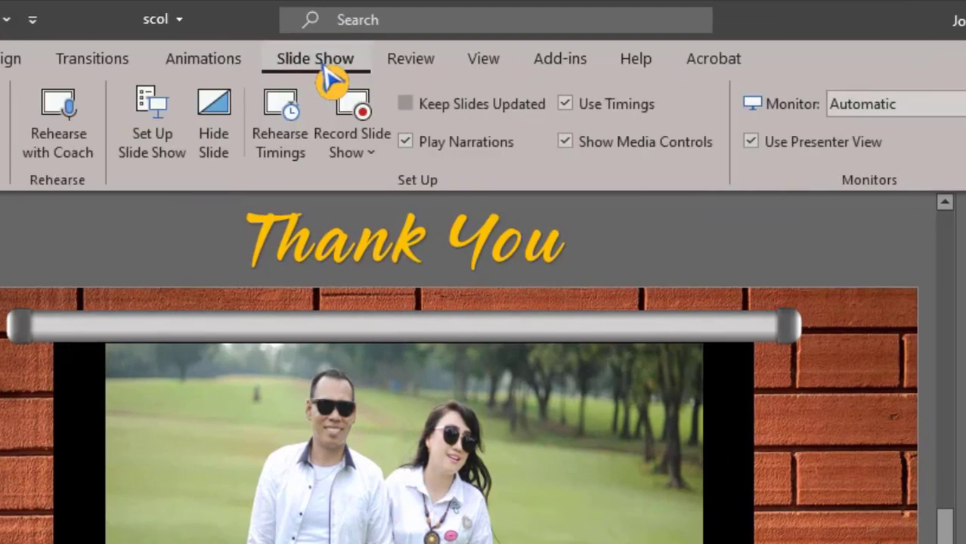
left_click(294, 168)
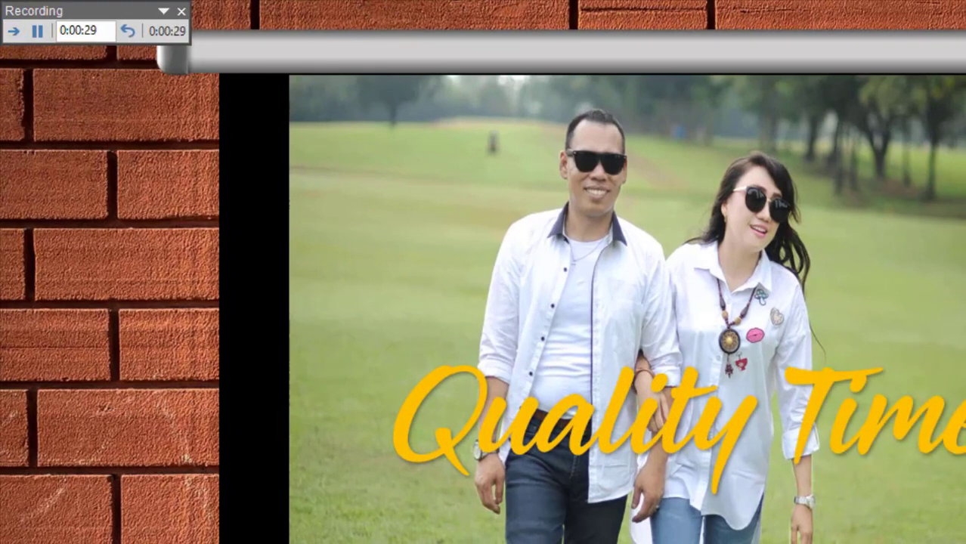
left_click(21, 42)
left_click(21, 45)
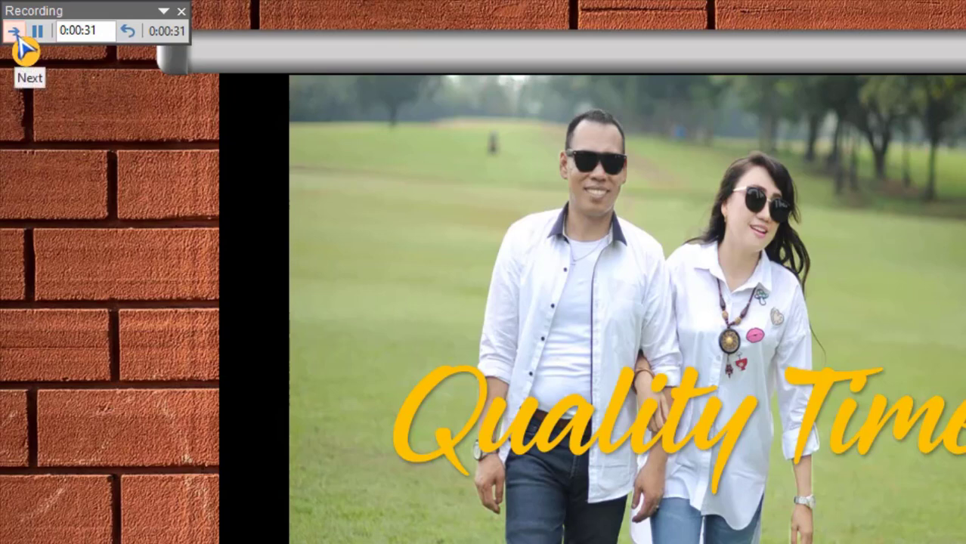
left_click(21, 45)
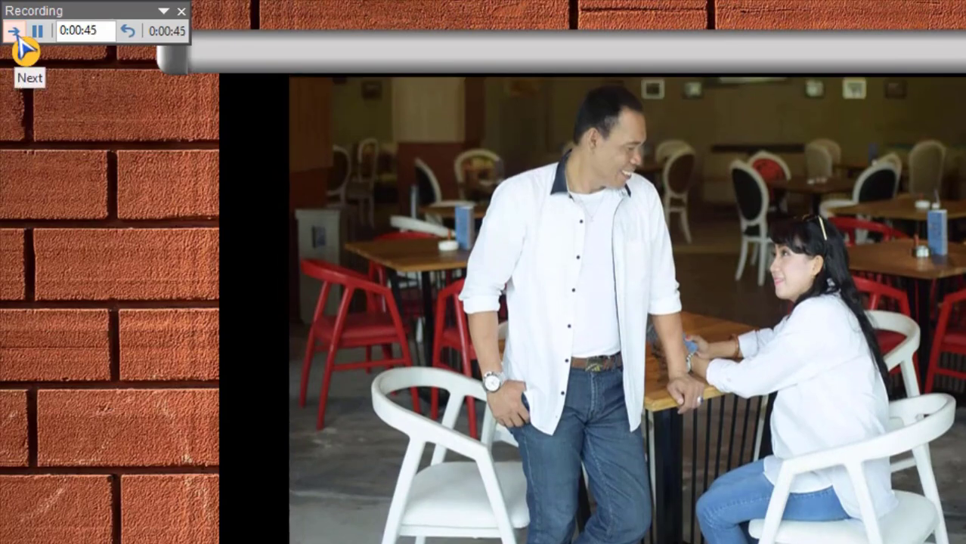
left_click(21, 45)
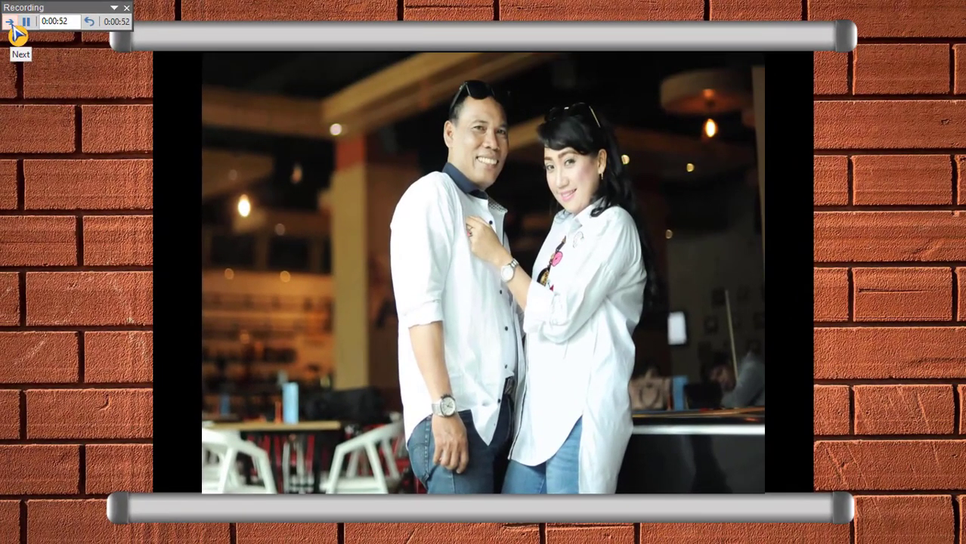
left_click(12, 29)
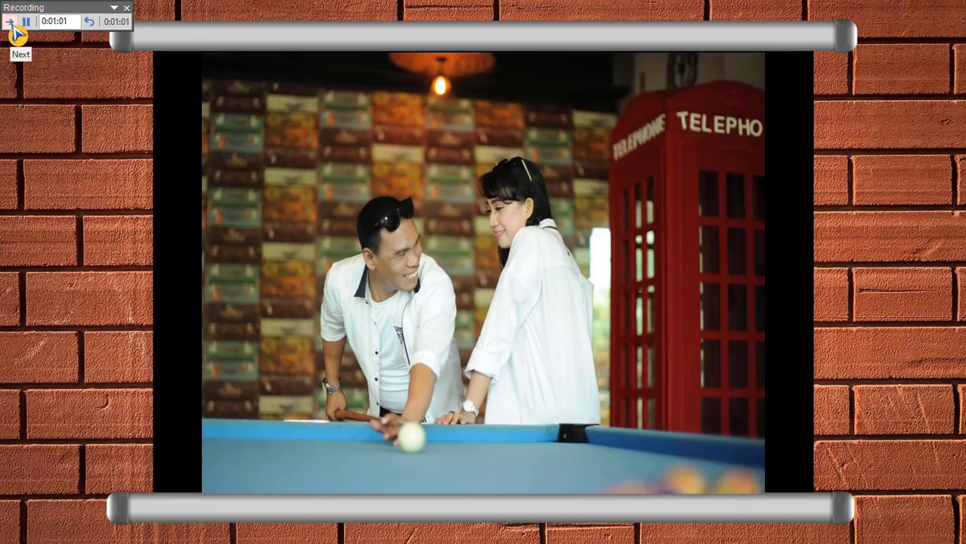
left_click(14, 30)
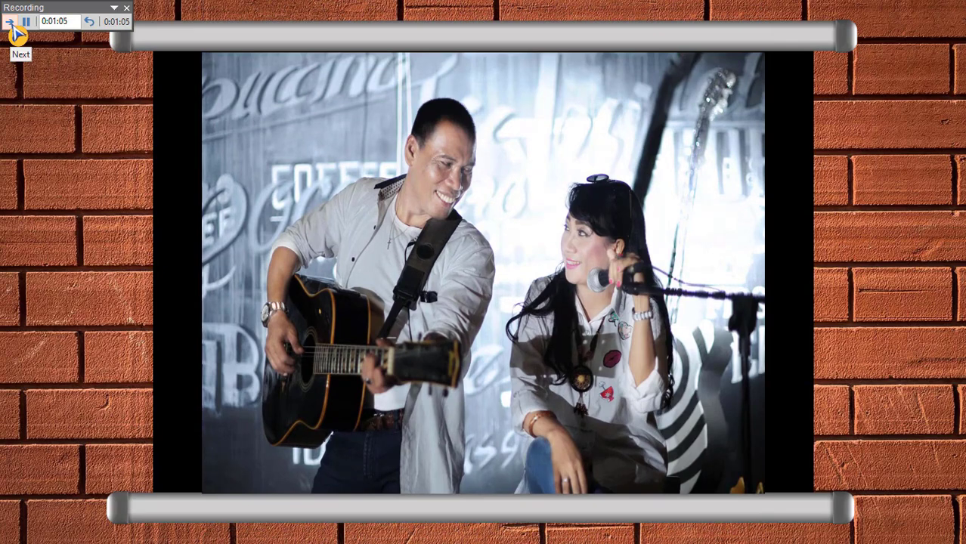
left_click(13, 31)
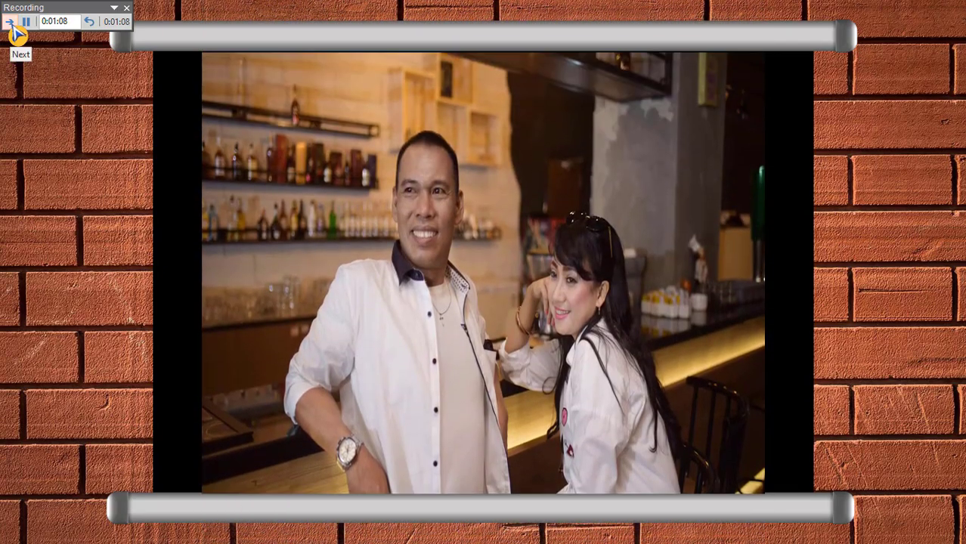
left_click(14, 30)
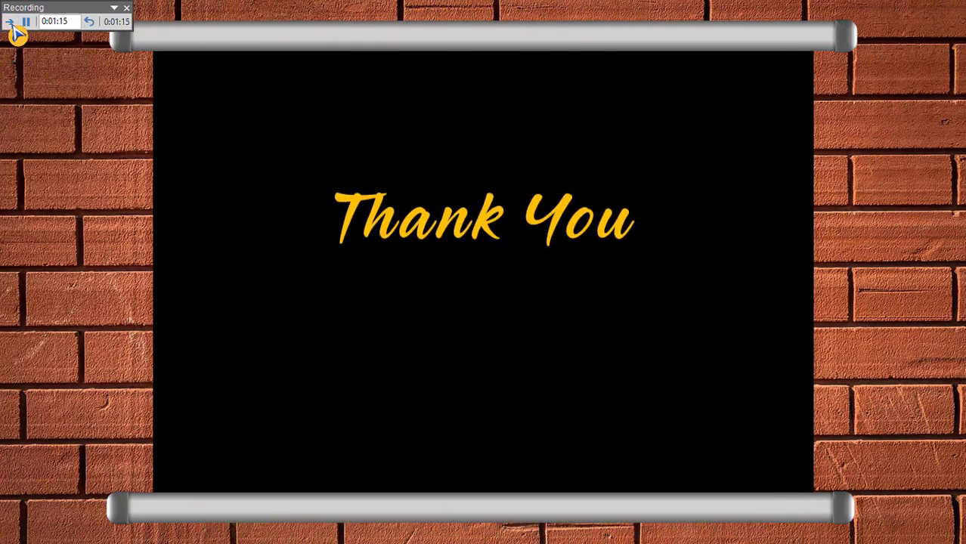
left_click(13, 30)
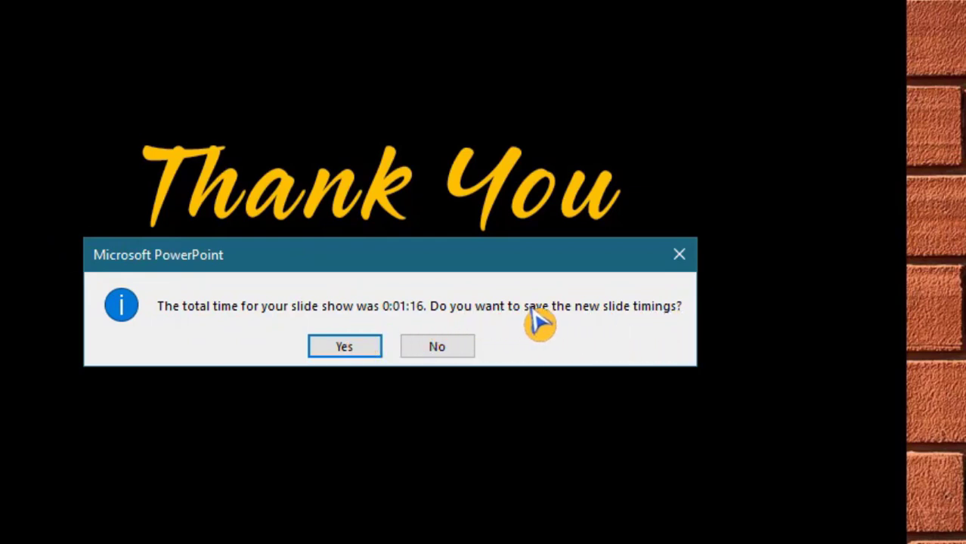
left_click(345, 349)
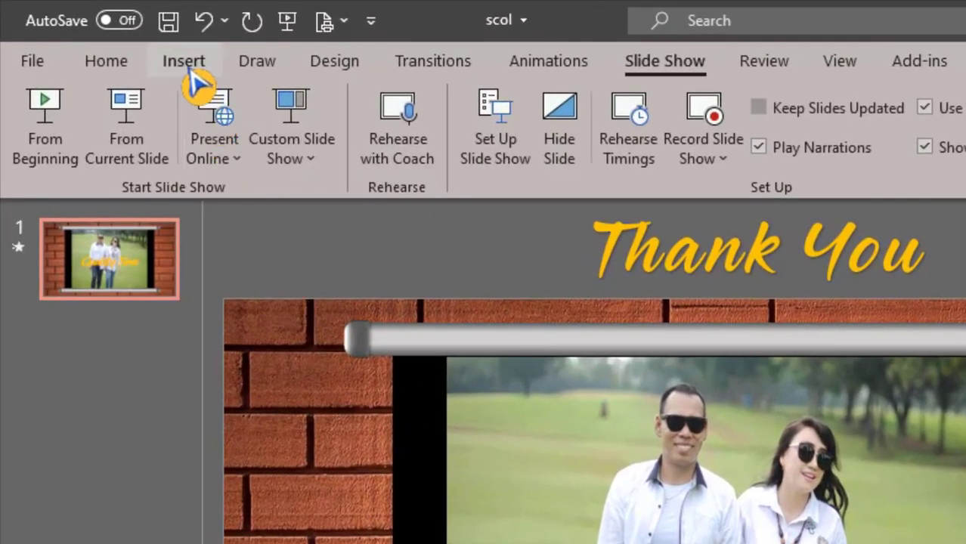
Insert the bensound-adventure audio from the PC and move its icon to the photo's lower right.
left_click(187, 65)
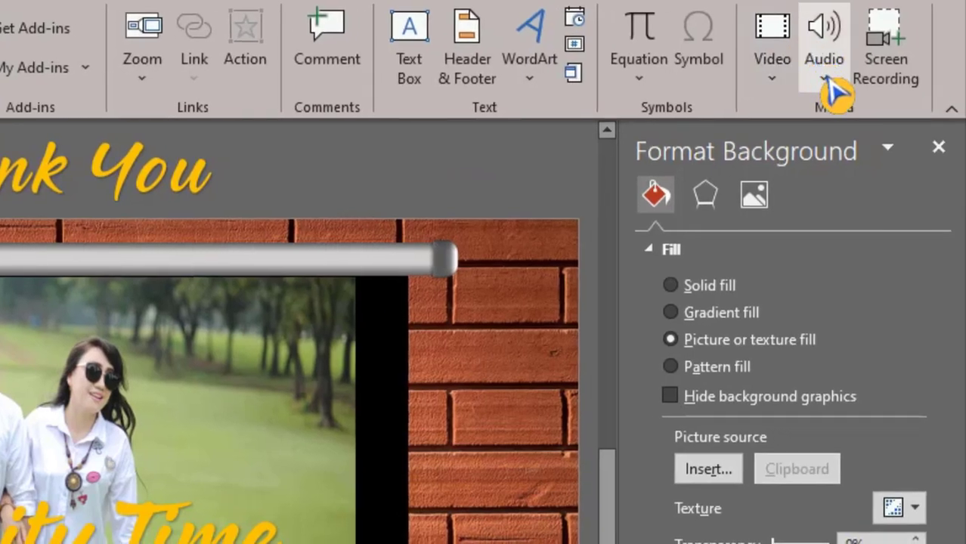
left_click(825, 79)
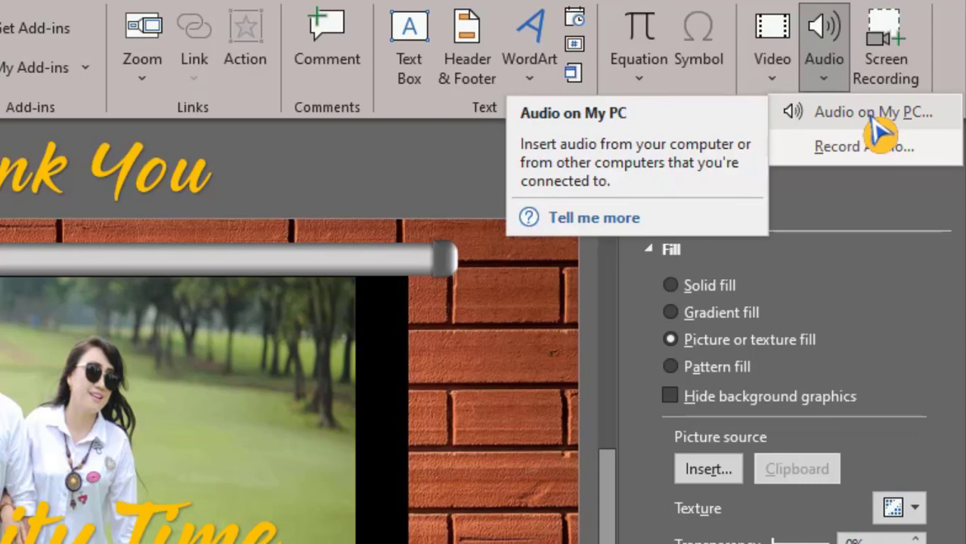
left_click(875, 126)
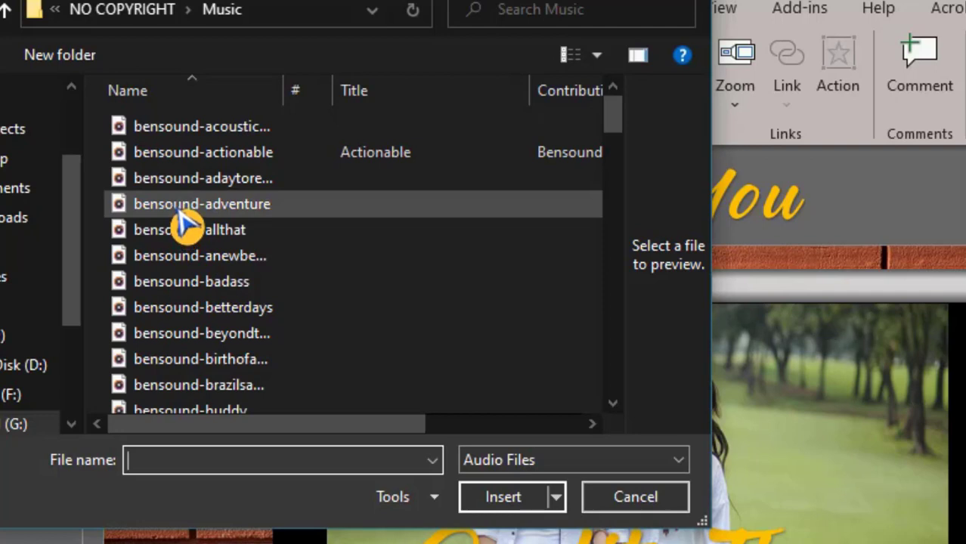
mouse_move(201, 204)
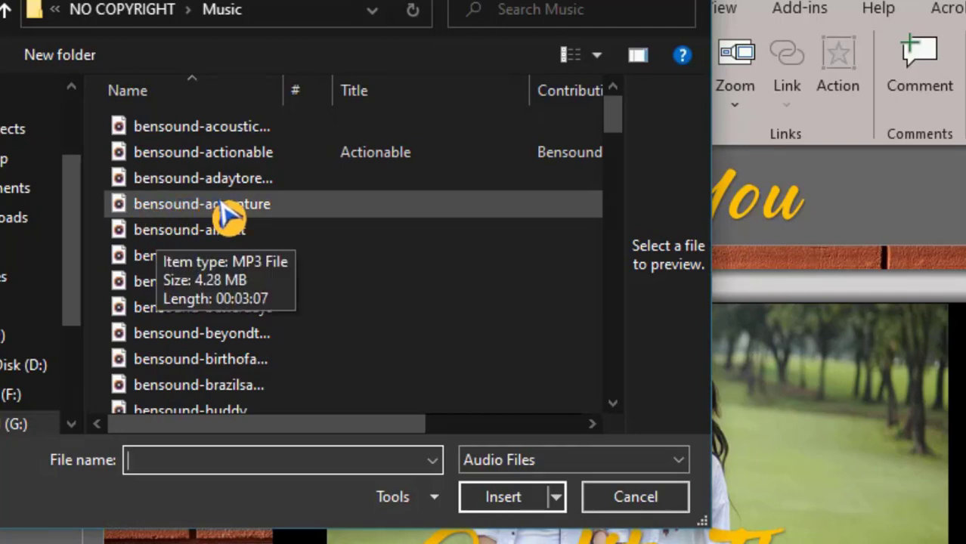
left_click(227, 214)
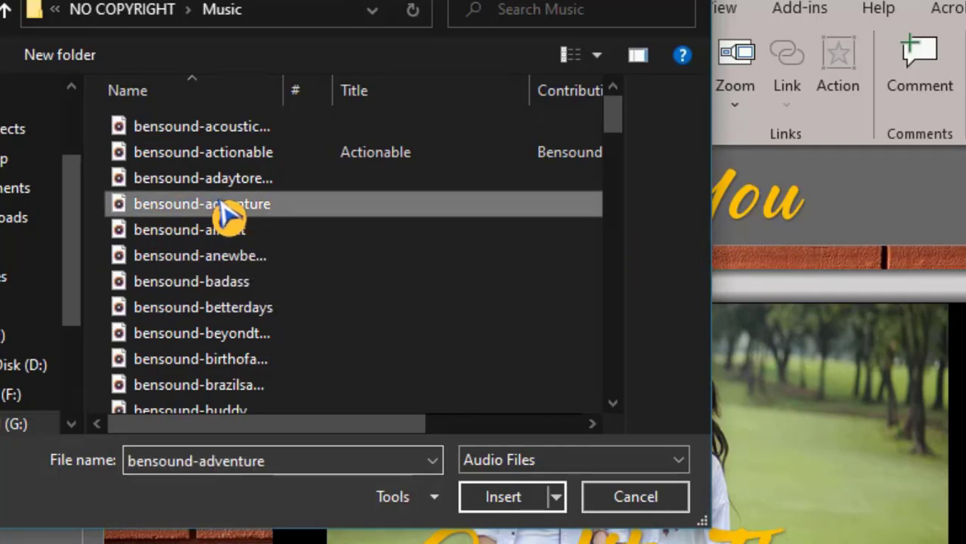
left_click(504, 499)
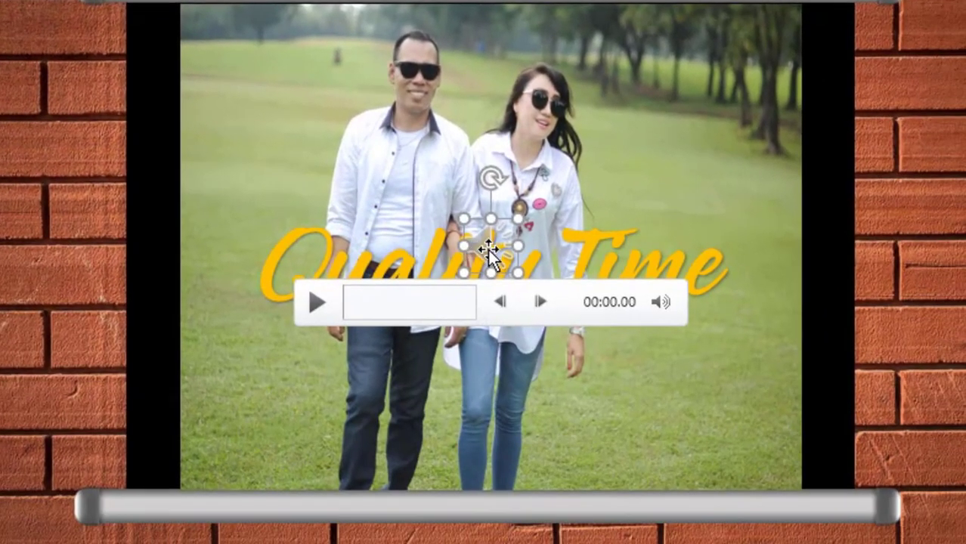
left_click_drag(489, 253, 708, 407)
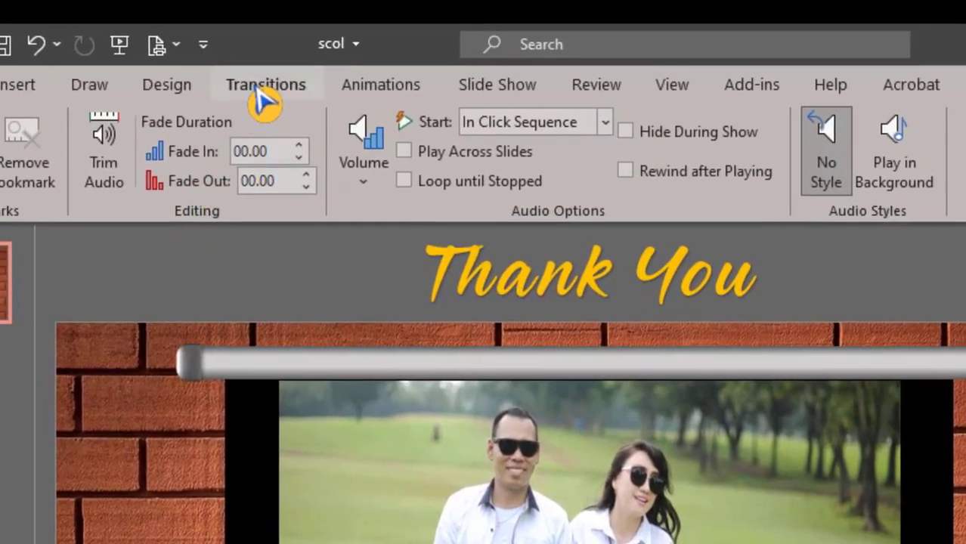
Trim the background music's end time to 01:25.205, down from 03:07.115.
left_click(257, 86)
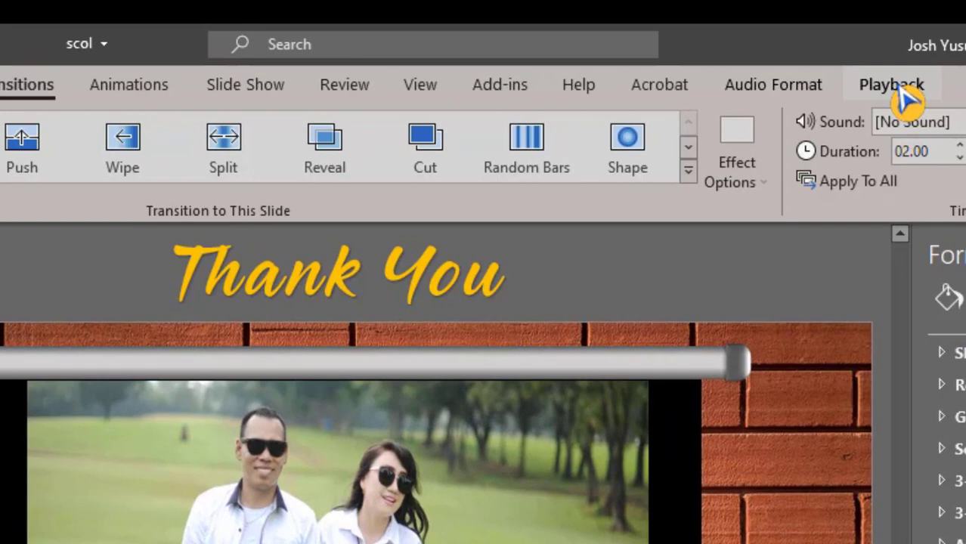
left_click(899, 90)
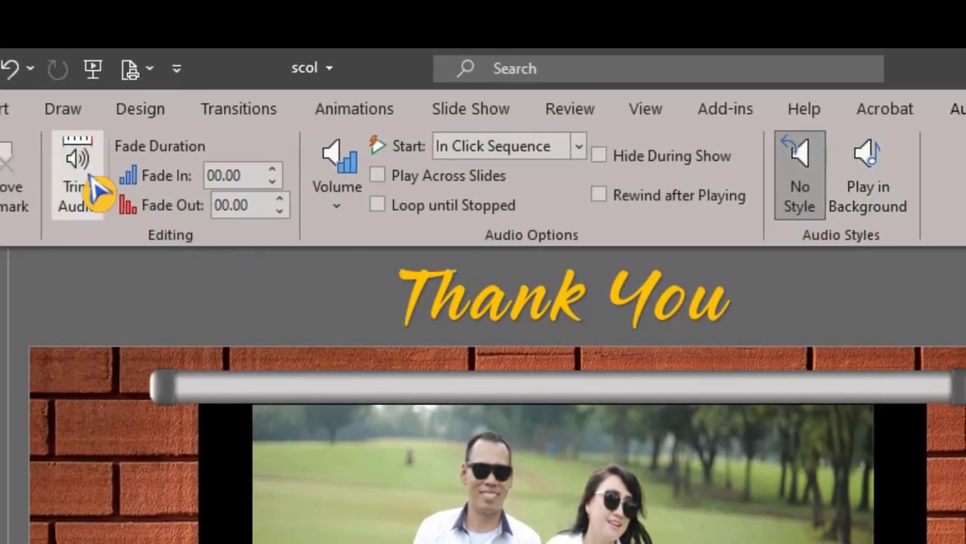
left_click(89, 177)
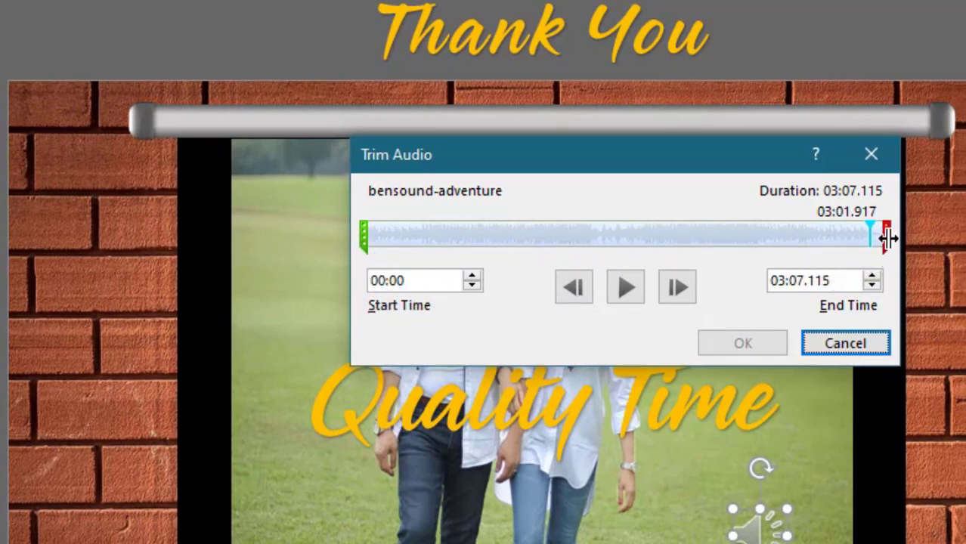
mouse_move(887, 239)
left_mouse_down()
mouse_move(587, 233)
mouse_move(617, 232)
mouse_move(606, 240)
left_mouse_up()
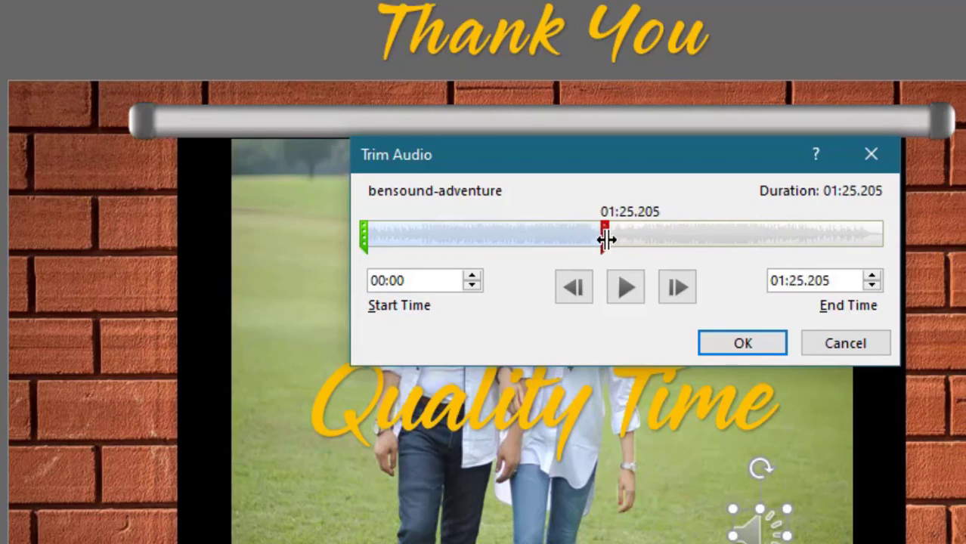
left_click(758, 342)
Apply the audio trim, set the music to Play in Background, and open the File view.
left_click(748, 344)
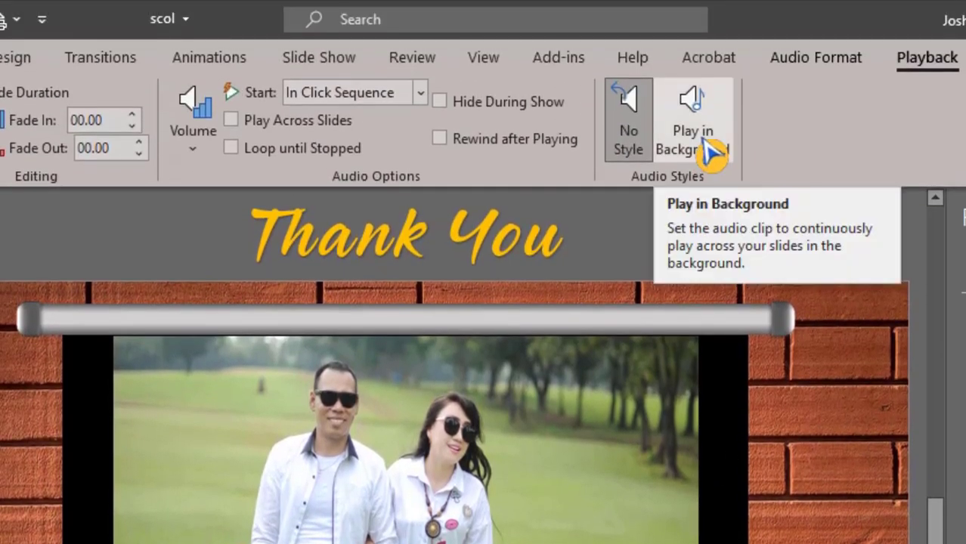
left_click(710, 151)
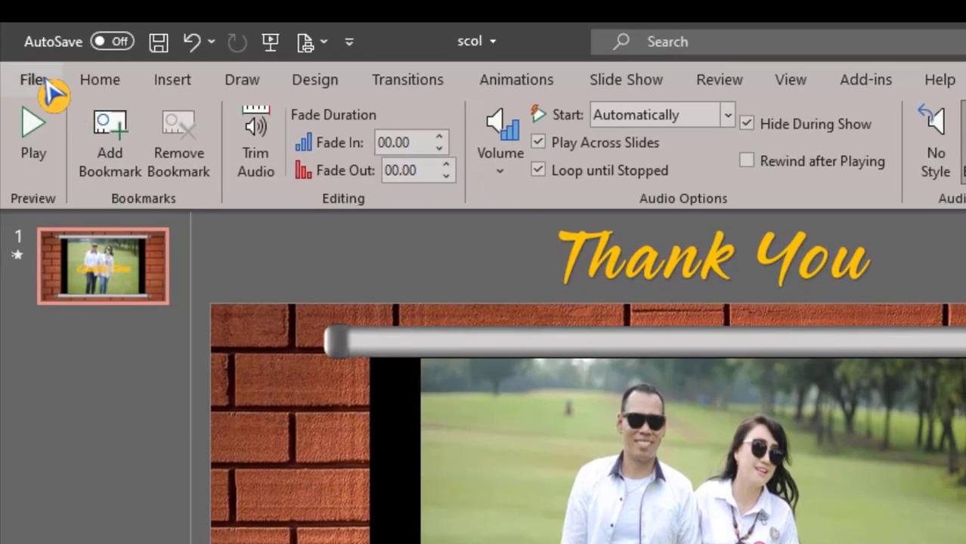
left_click(33, 80)
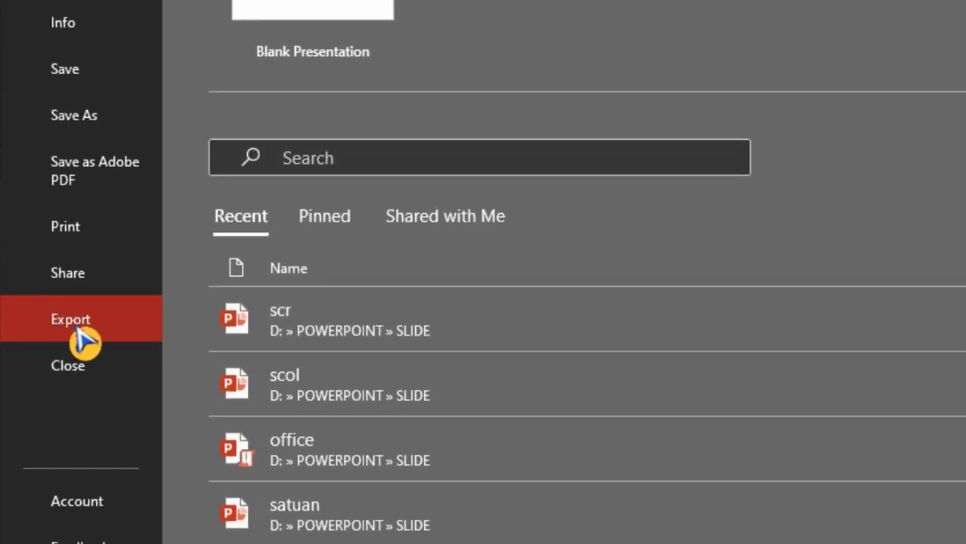
Export the slideshow as a Full HD MP4 video named FOTO SCROLL on Local Disk (D:).
left_click(110, 334)
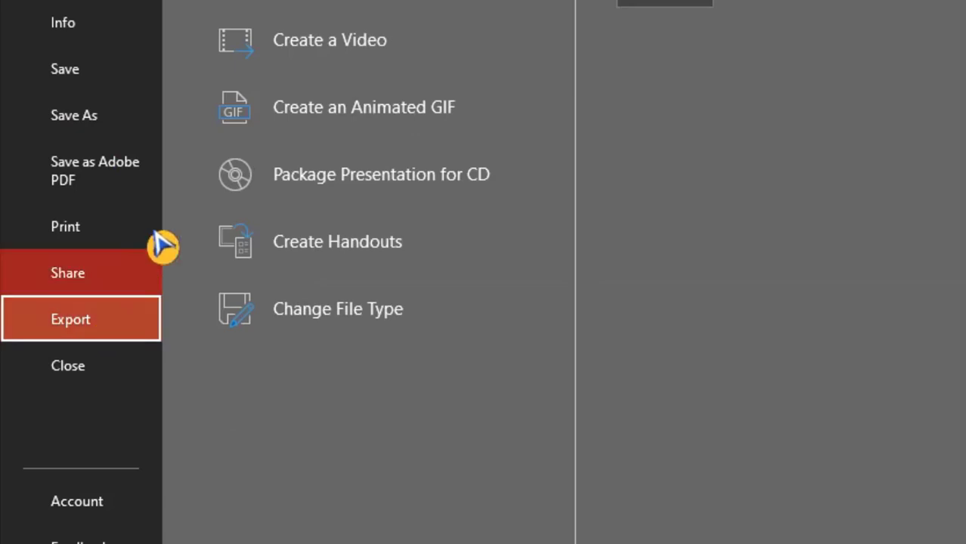
left_click(321, 66)
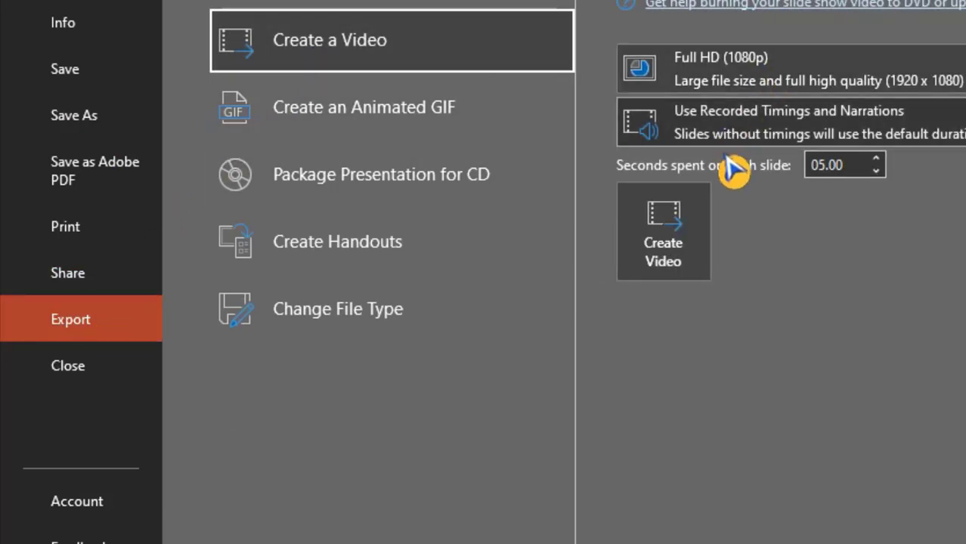
left_click(683, 269)
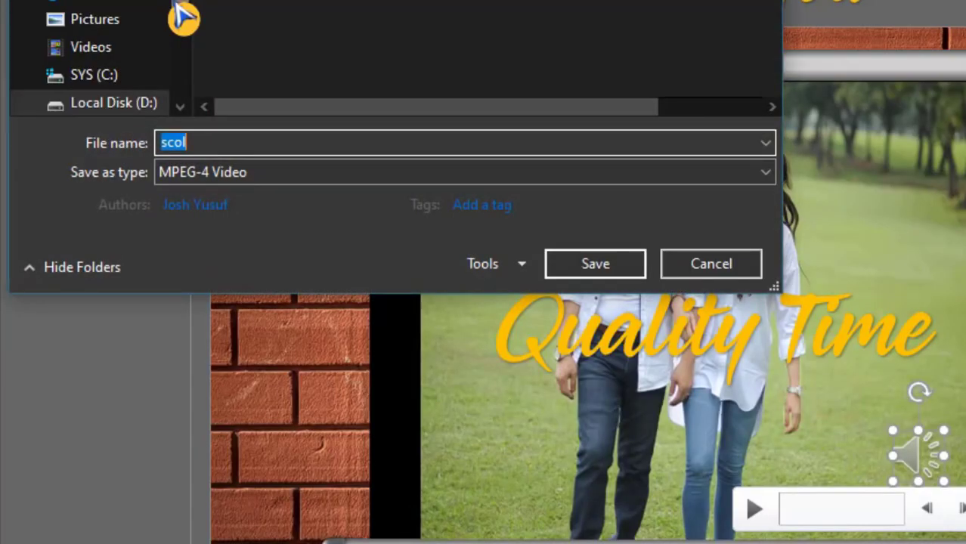
mouse_move(113, 102)
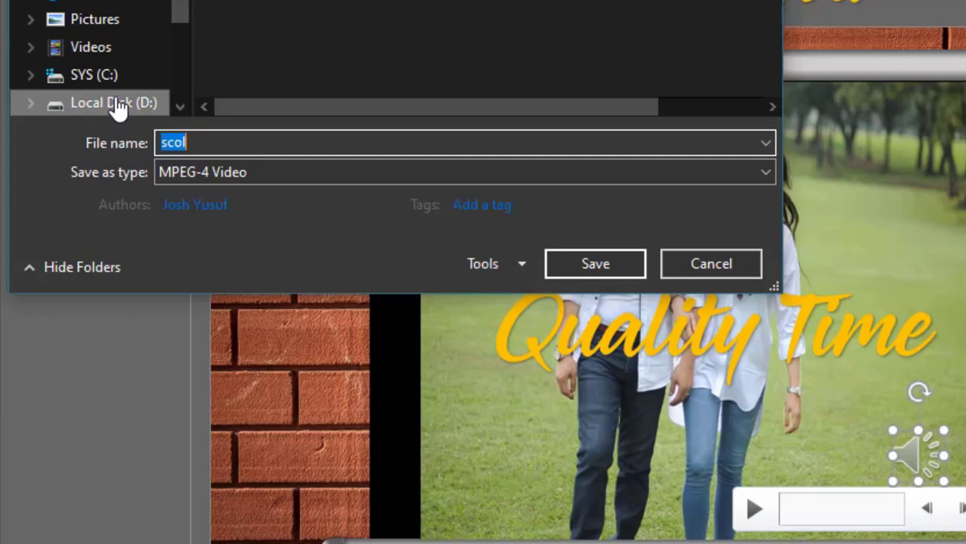
left_click(117, 105)
double_click(172, 142)
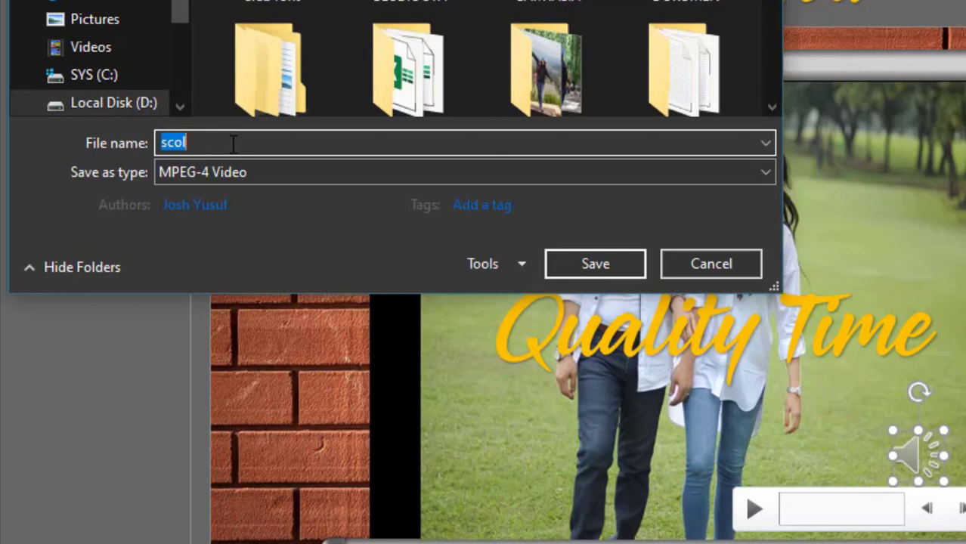
type("FOTO SCROLL")
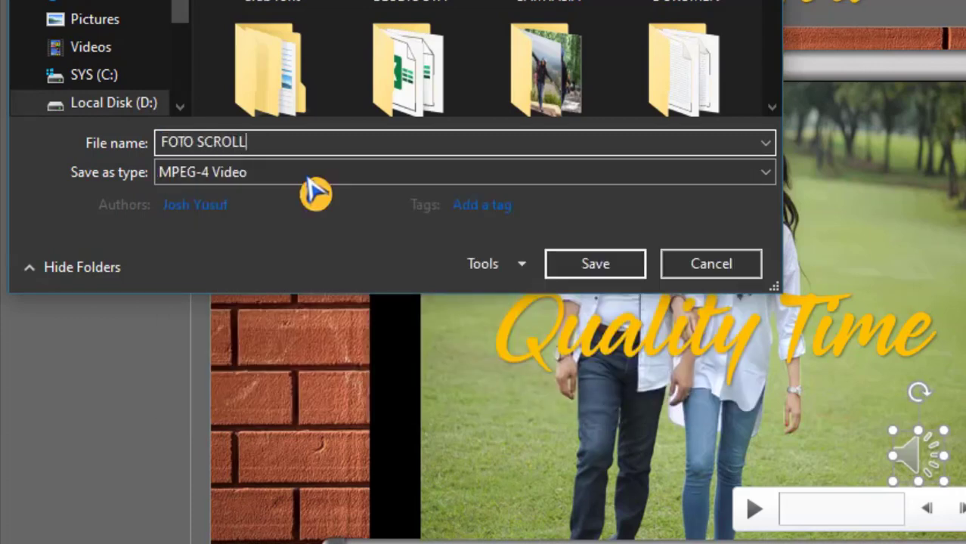
left_click(609, 272)
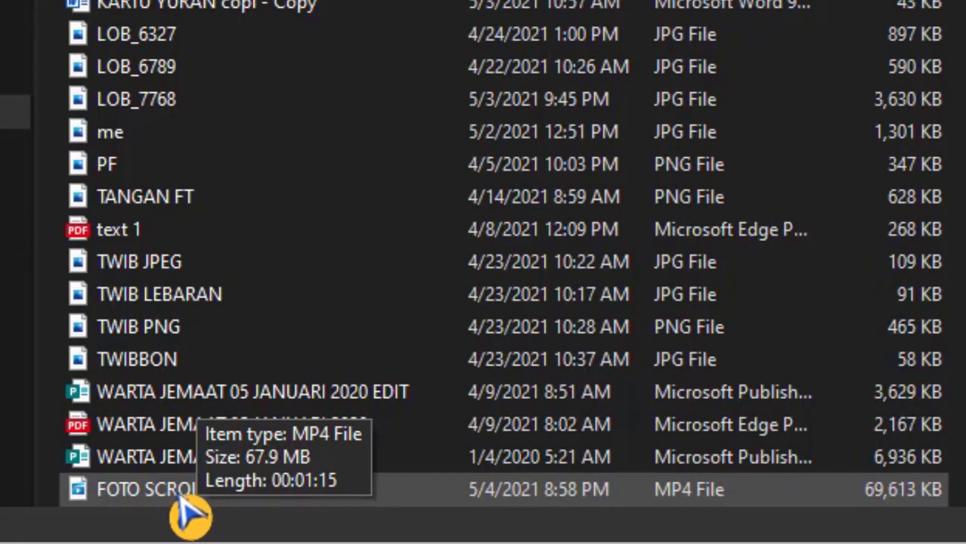
Open the FOTO SCROLL MP4 from File Explorer to play it.
left_click(177, 498)
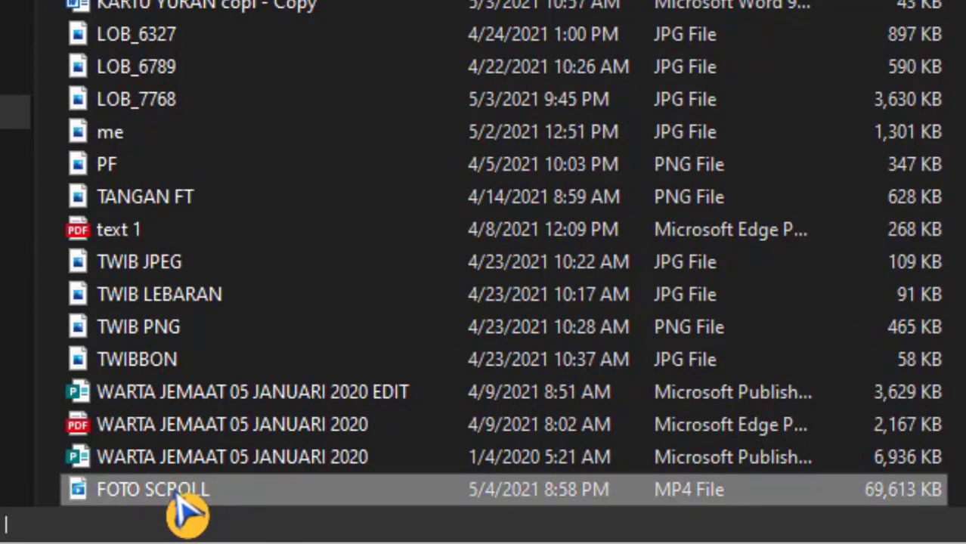
double_click(258, 480)
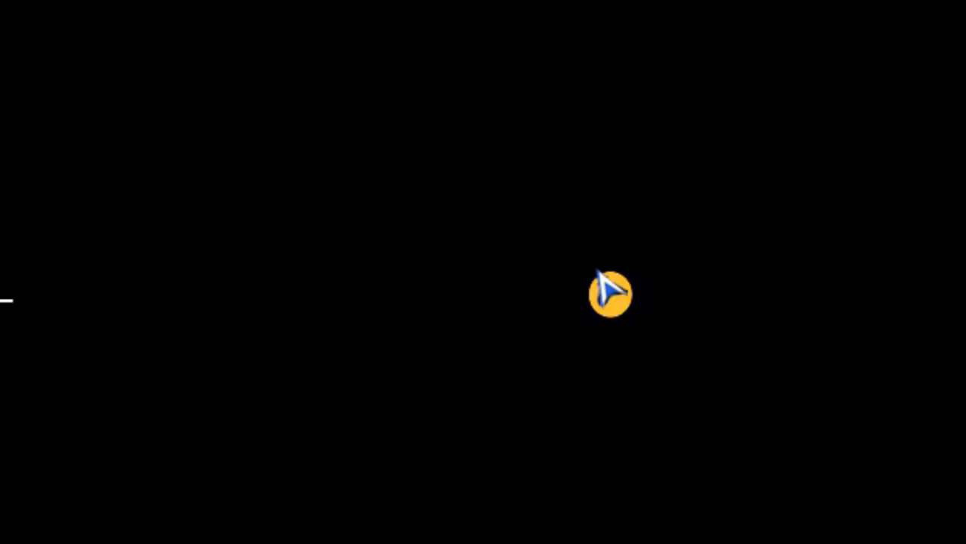